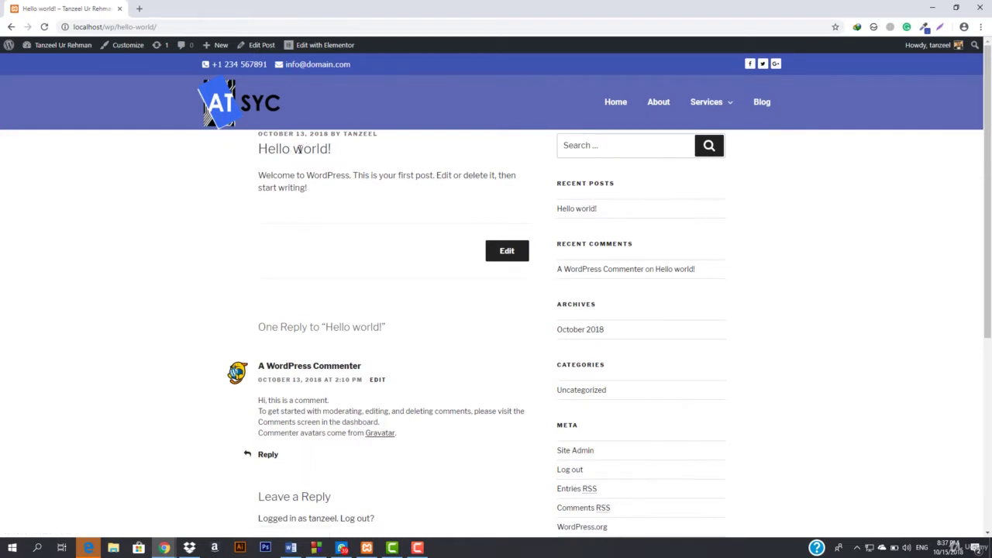
# - Go to the site's dashboard and open the list of saved Elementor templates
pyautogui.scroll(-3, 530, 354)
pyautogui.scroll(3, 532, 357)
pyautogui.moveTo(55, 45)
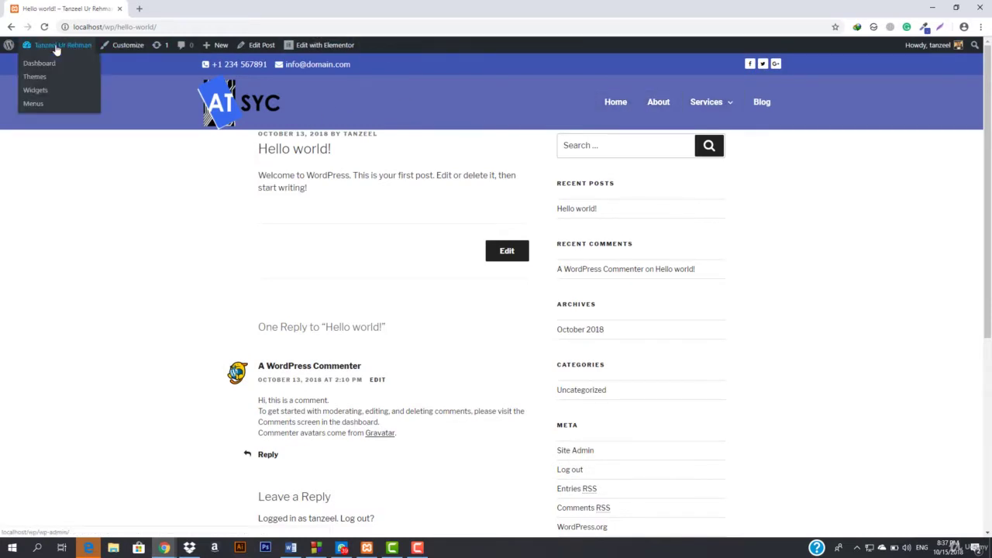
pyautogui.click(45, 64)
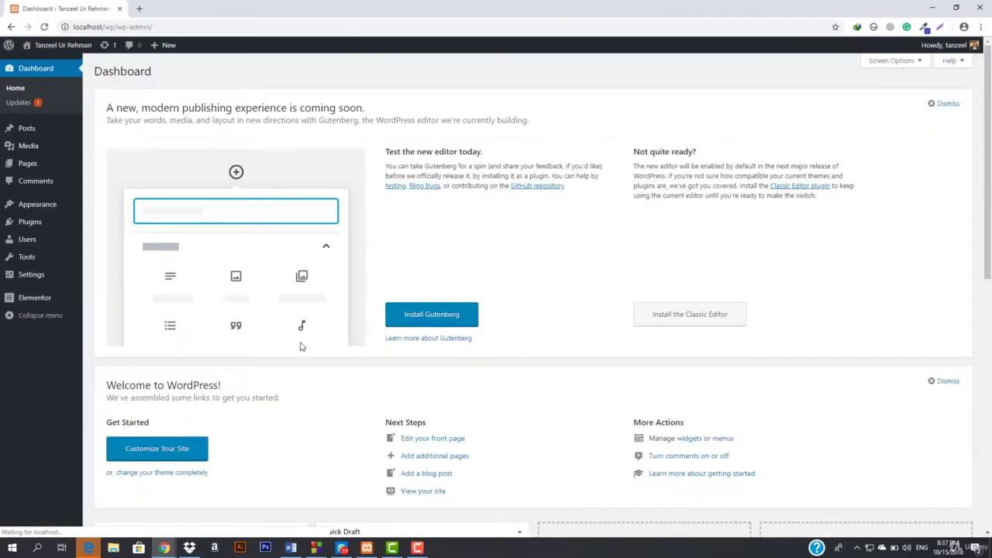
pyautogui.moveTo(41, 307)
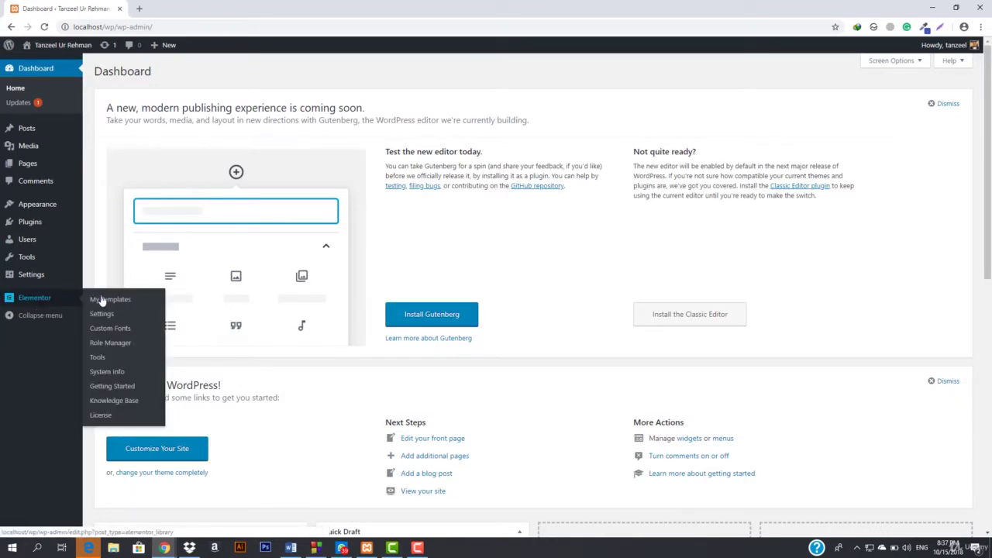
pyautogui.click(124, 299)
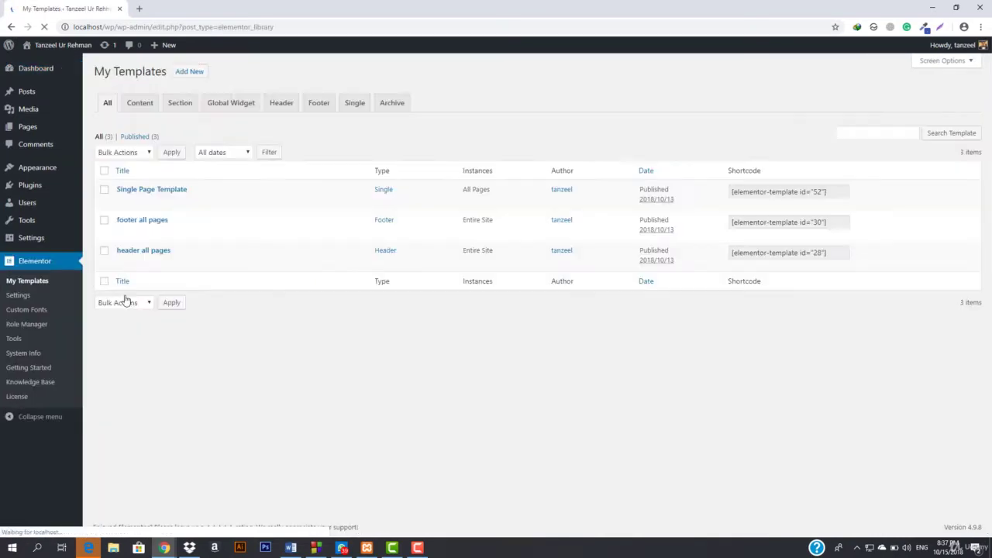
# - Start a new template with Single as the template type and Post as the post type
pyautogui.moveTo(128, 197)
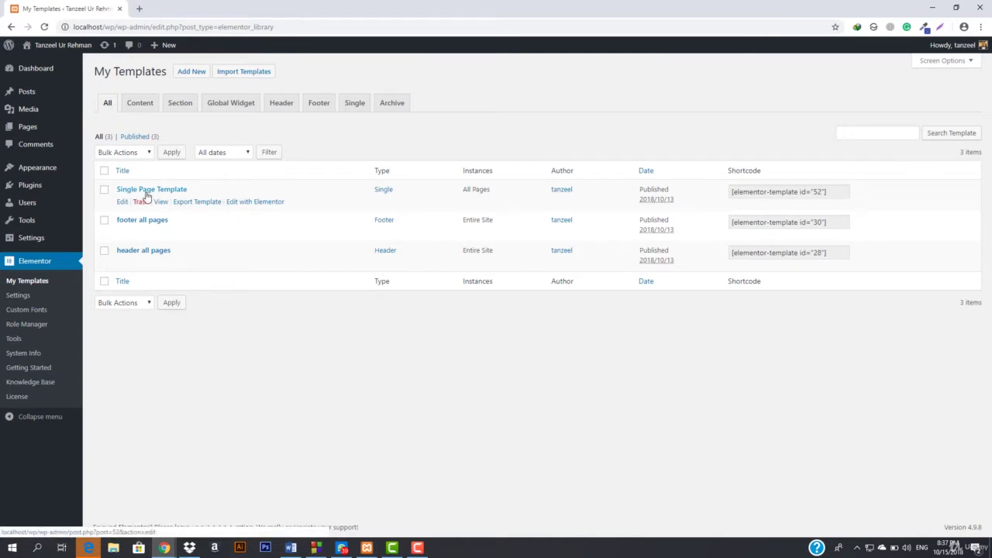
pyautogui.click(192, 72)
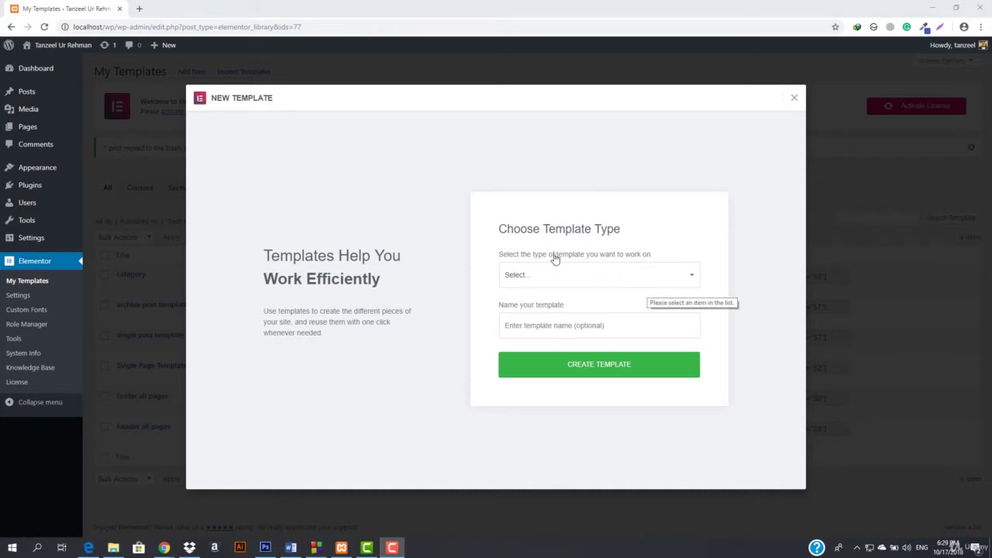
pyautogui.click(600, 275)
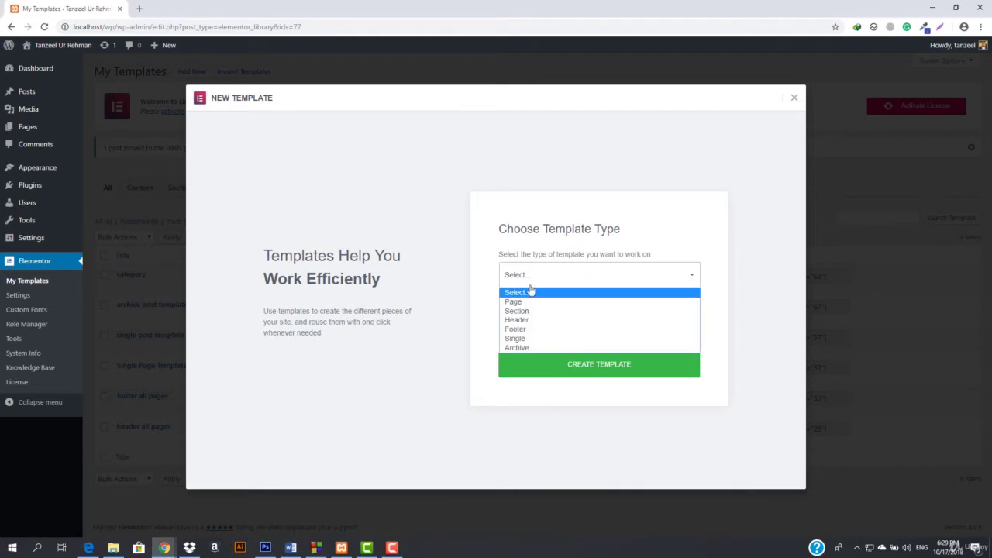
pyautogui.click(518, 341)
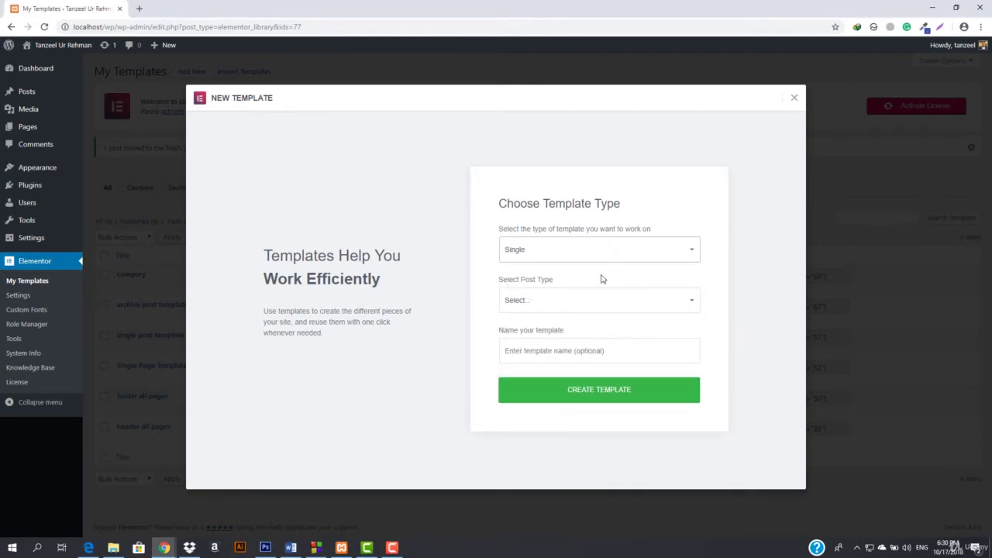
pyautogui.click(561, 310)
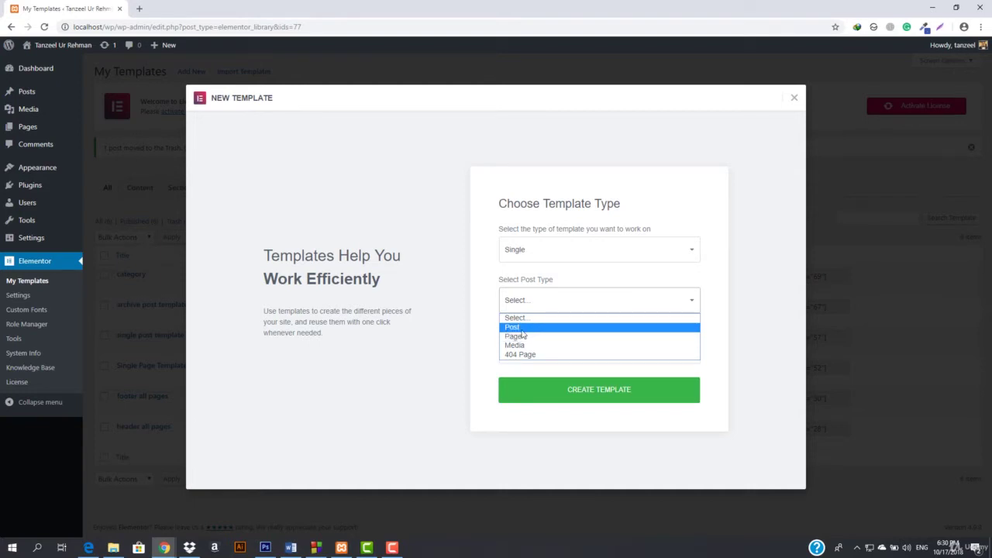
pyautogui.click(521, 329)
# - Name the template "Single post templates" and create it
pyautogui.click(543, 351)
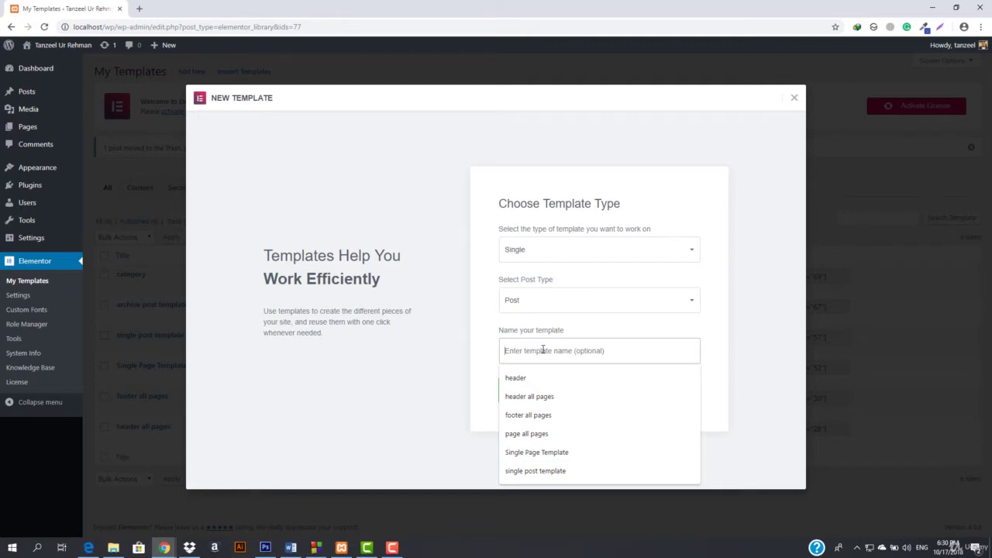
pyautogui.write('Single p')
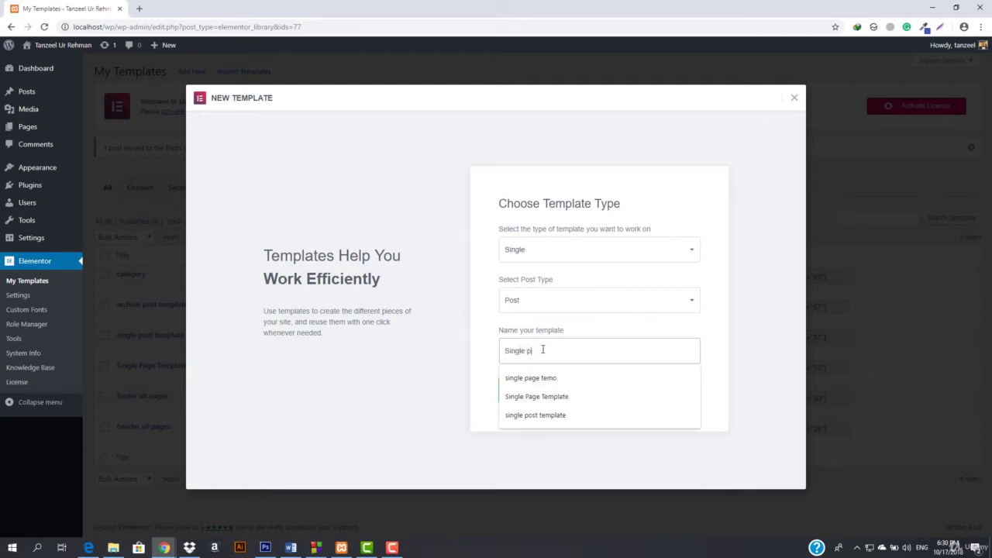
pyautogui.write('ost templ')
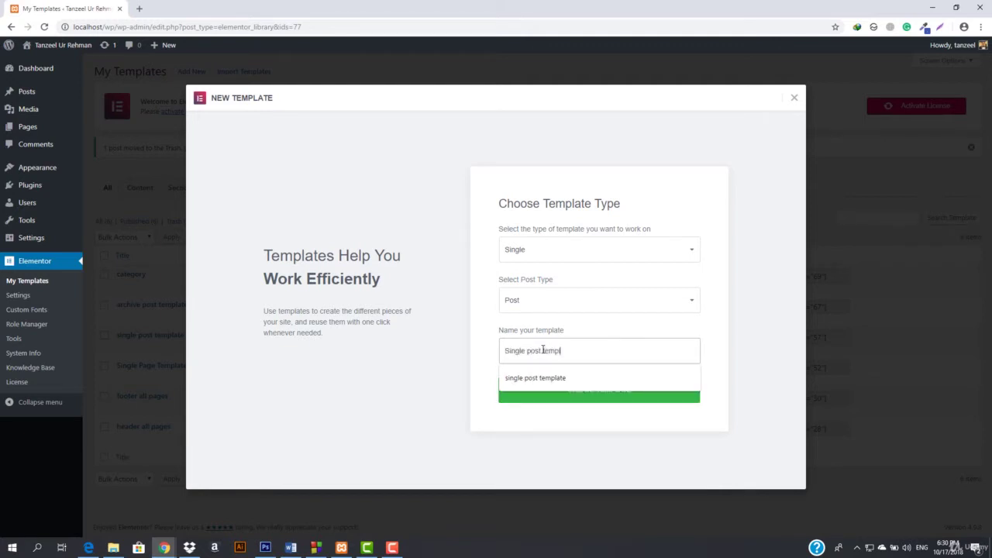
pyautogui.write('ates')
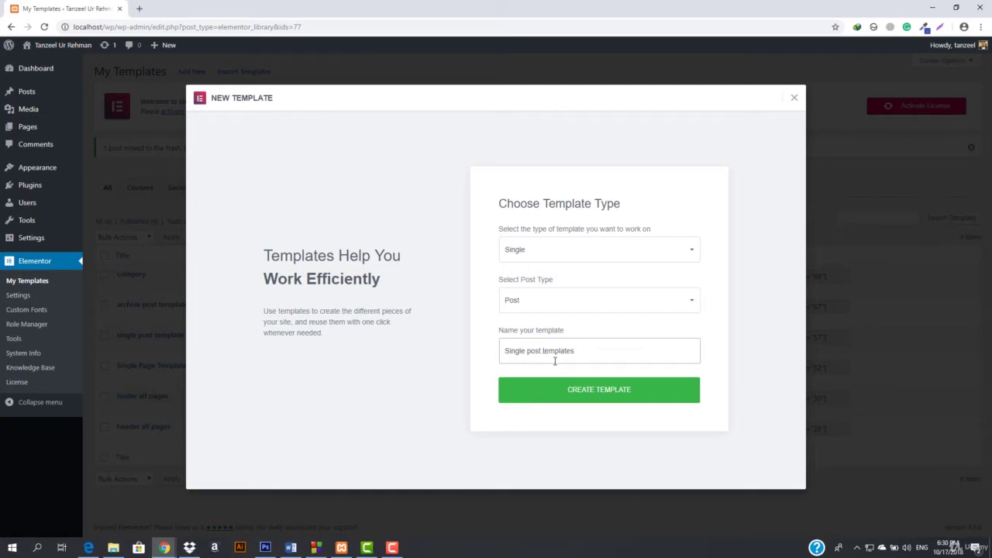
pyautogui.click(603, 398)
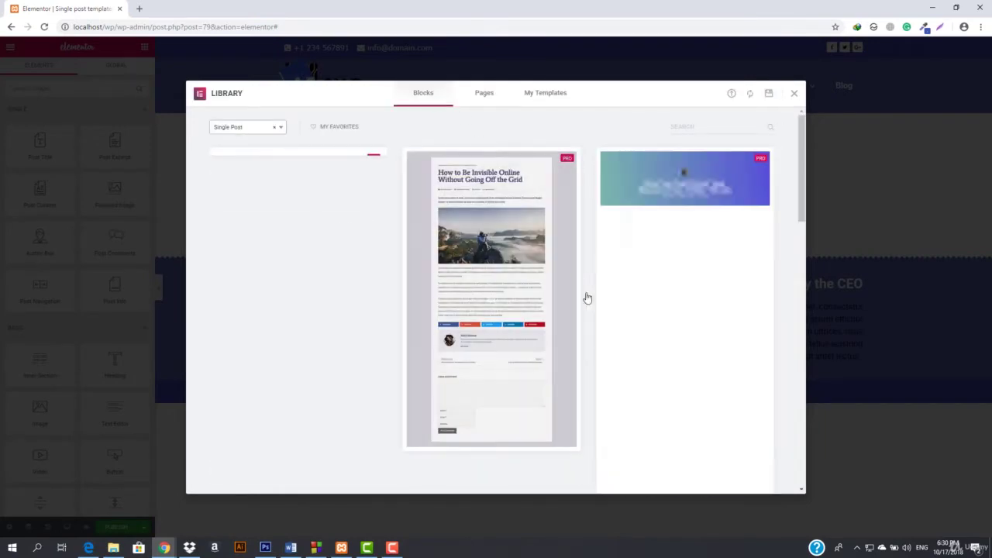
# - Skip the library's ready-made Single Post blocks and add a single-column section to the blank post template
pyautogui.scroll(-8, 345, 306)
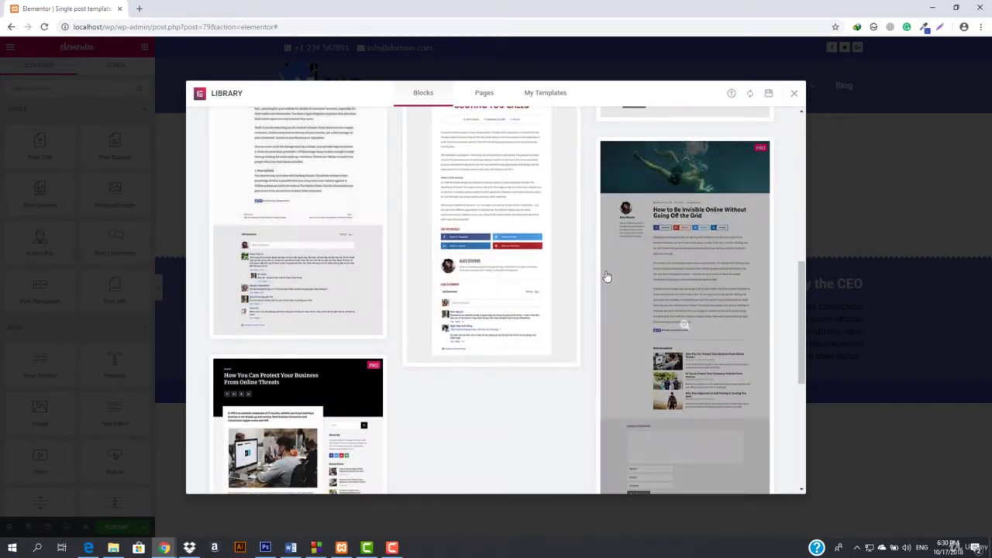
pyautogui.scroll(-4, 336, 295)
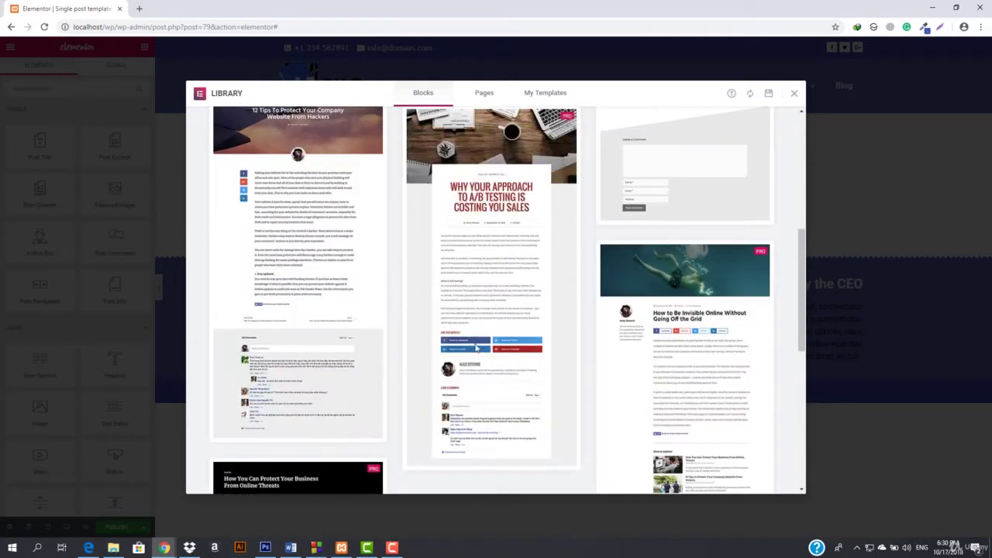
pyautogui.scroll(2, 535, 347)
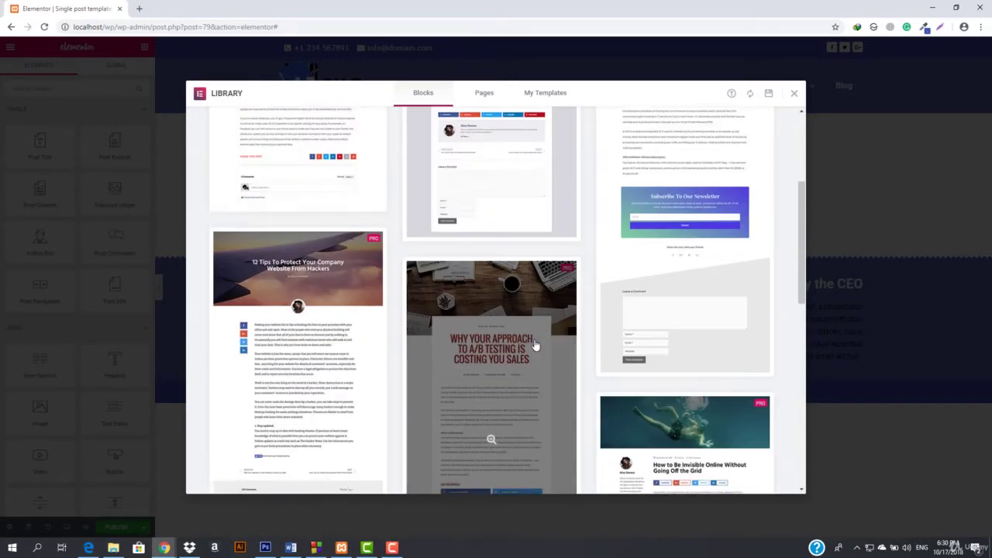
pyautogui.scroll(5, 548, 381)
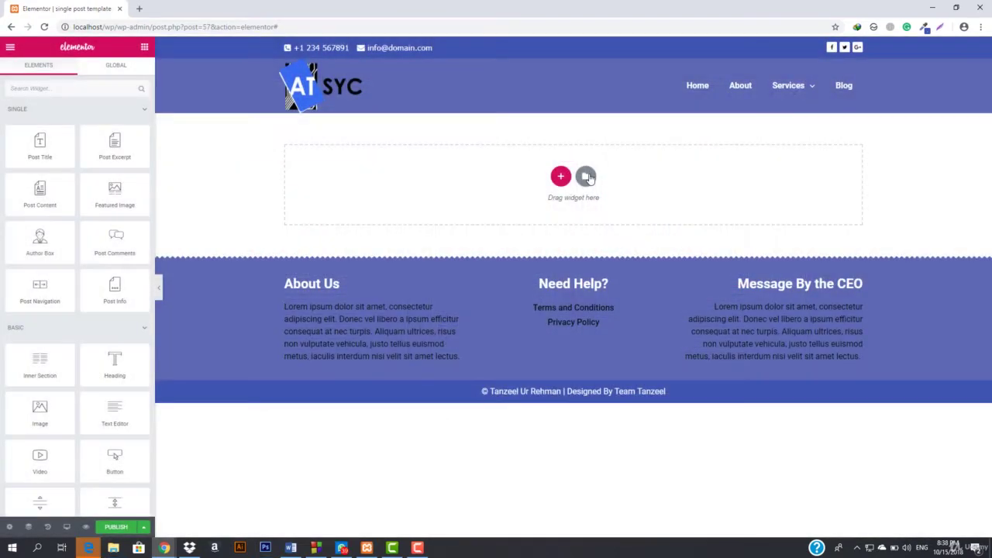
pyautogui.click(561, 177)
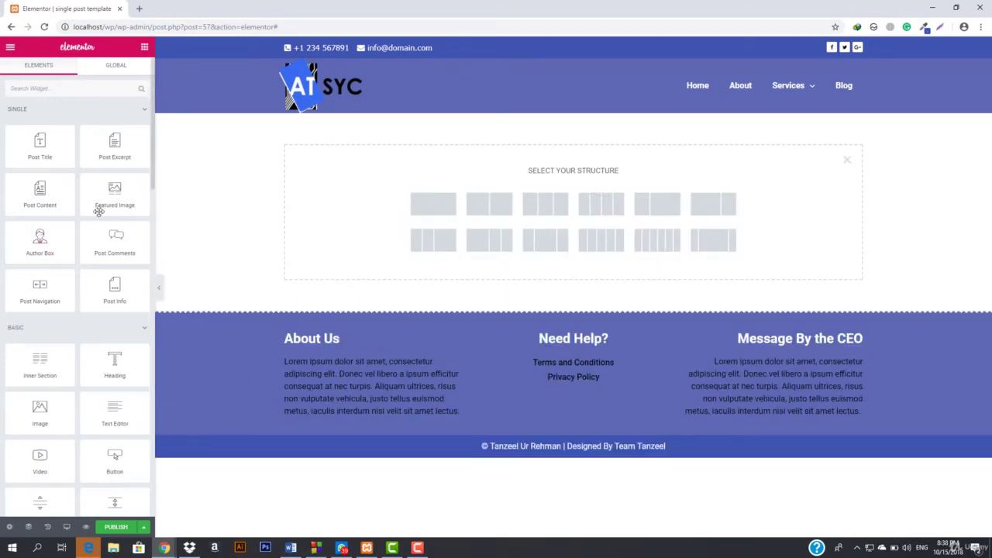
pyautogui.click(435, 213)
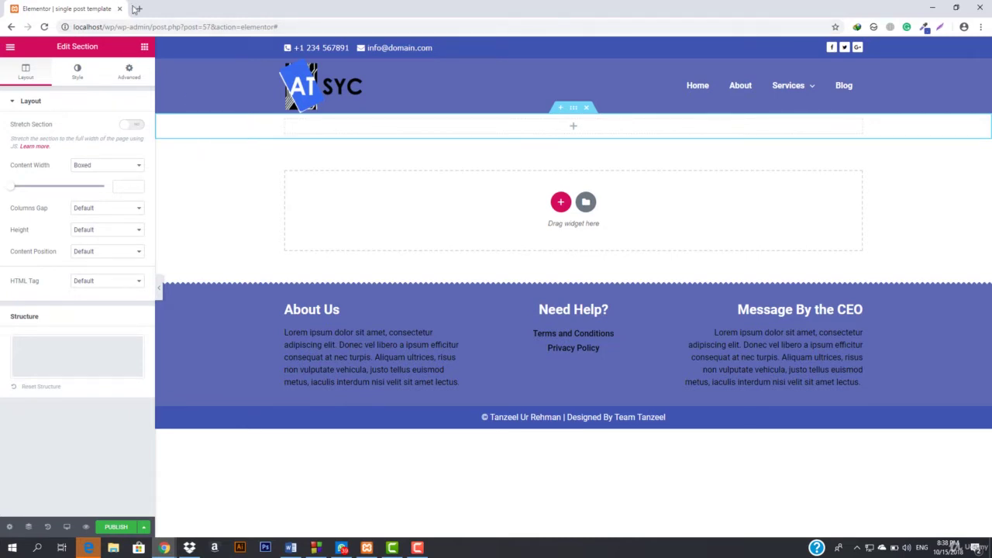
# - Open the WordPress site at localhost/wp in a new browser tab
pyautogui.click(137, 8)
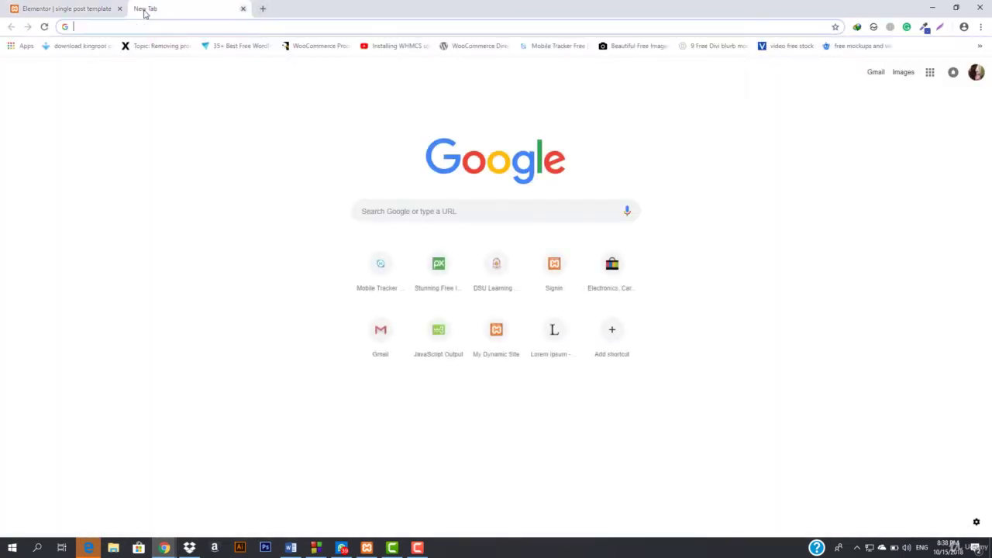
pyautogui.write('lo')
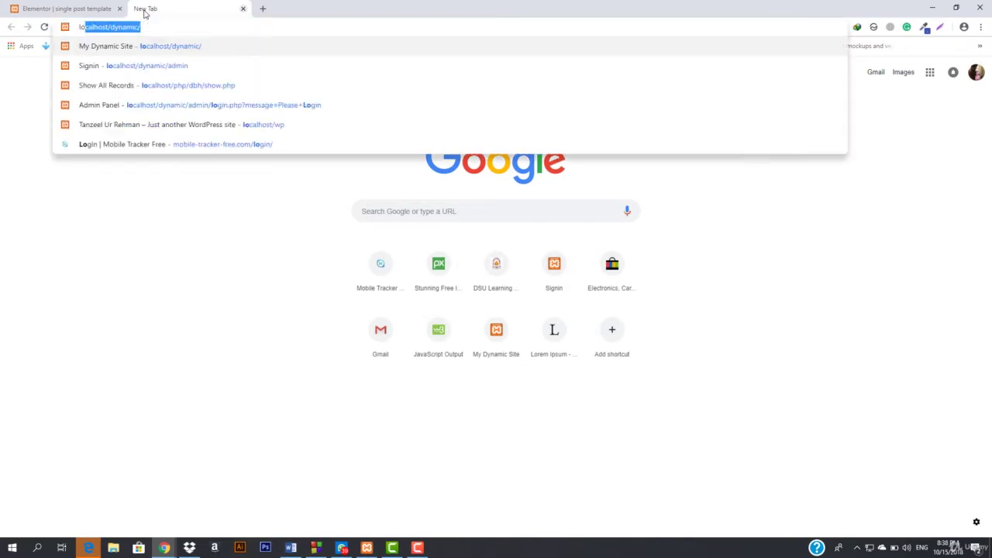
pyautogui.write('calhost/dynamic')
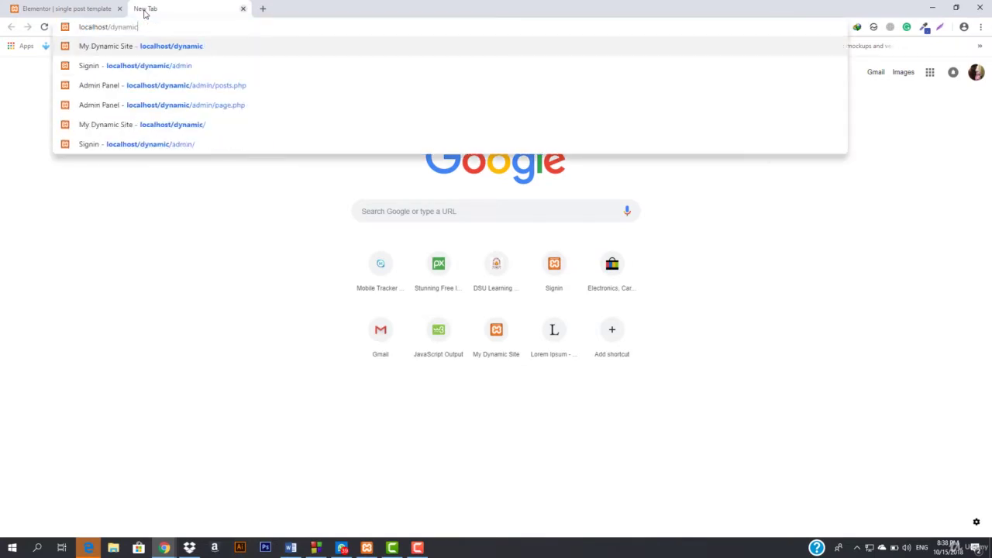
pyautogui.write('wp/')
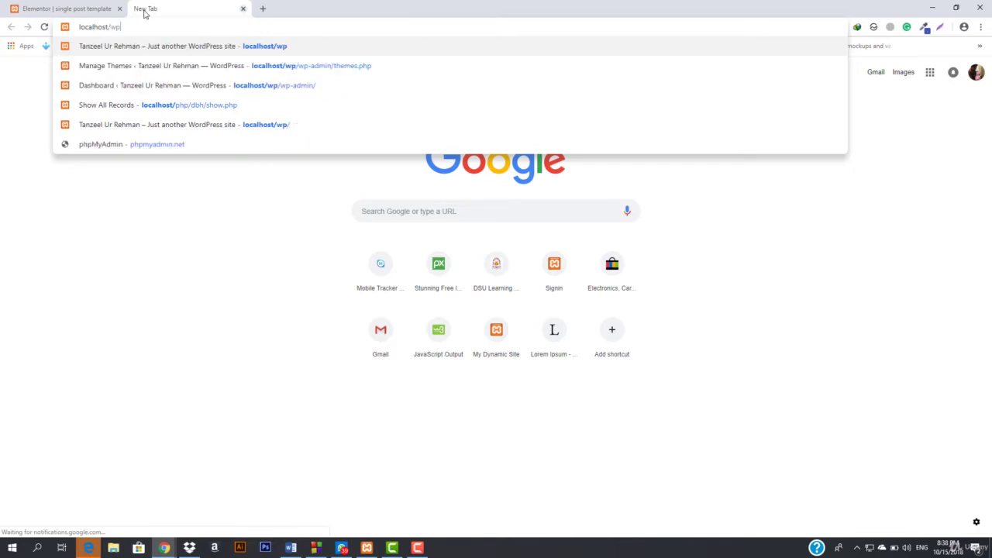
pyautogui.press('Return')
# - Start a new blank post from the WordPress site while keeping the template editor open in its own tab
pyautogui.click(66, 8)
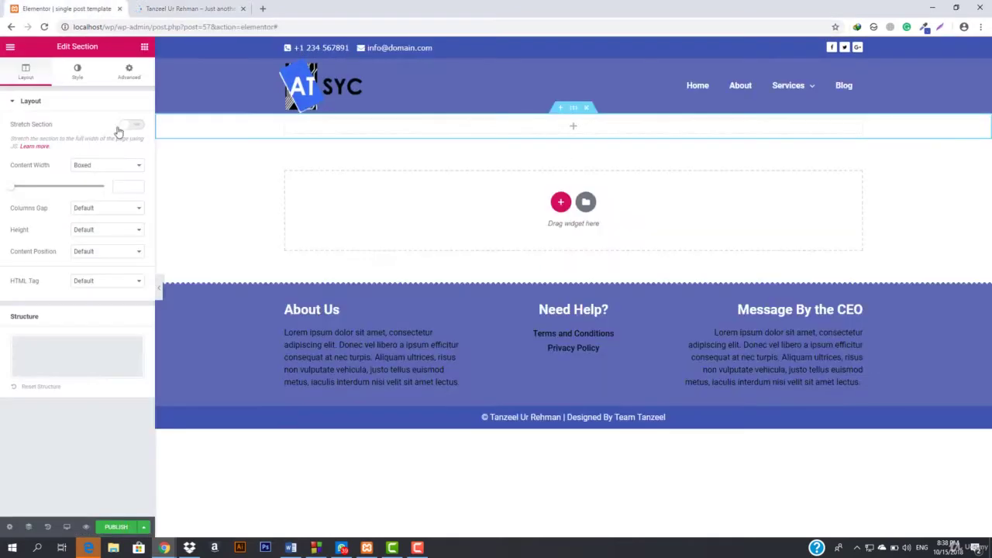
pyautogui.click(229, 9)
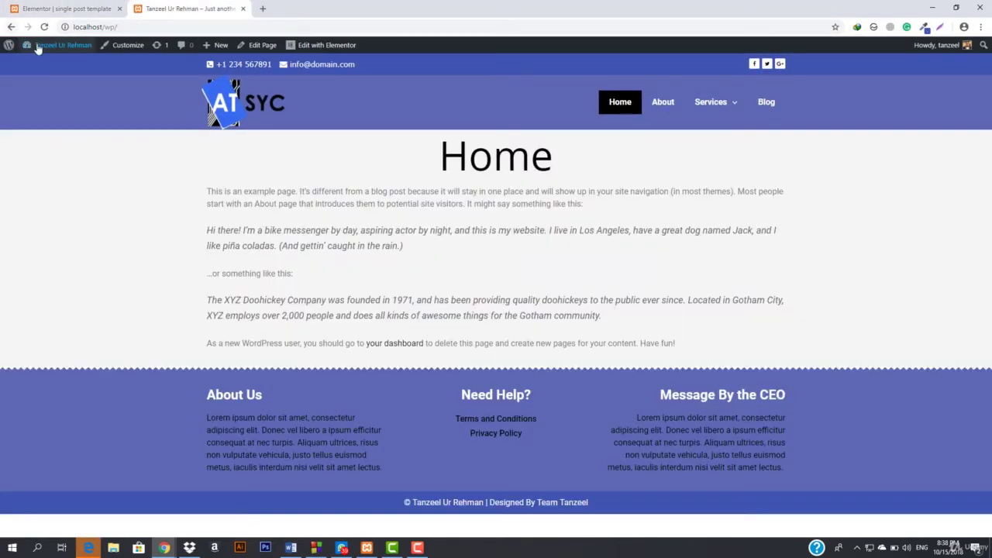
pyautogui.click(211, 65)
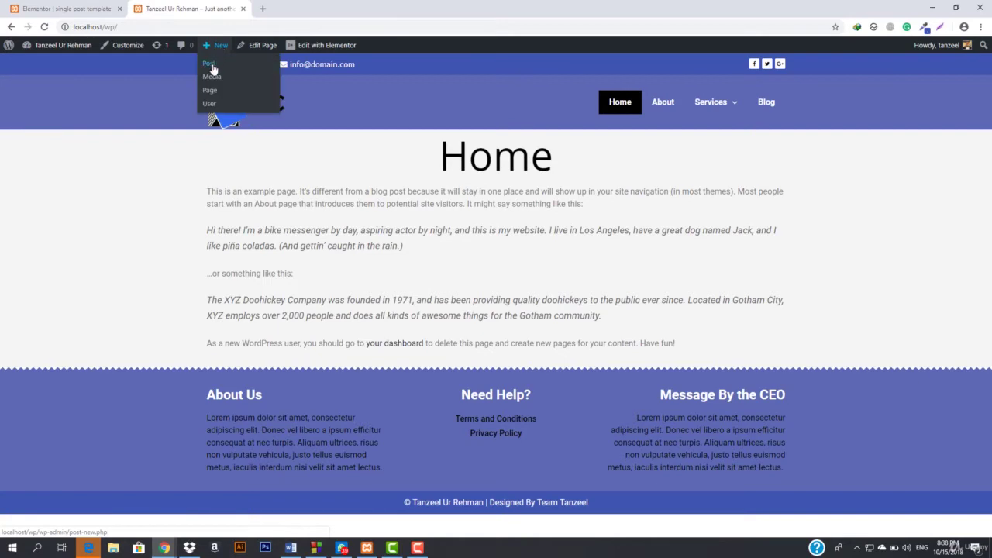
pyautogui.click(58, 5)
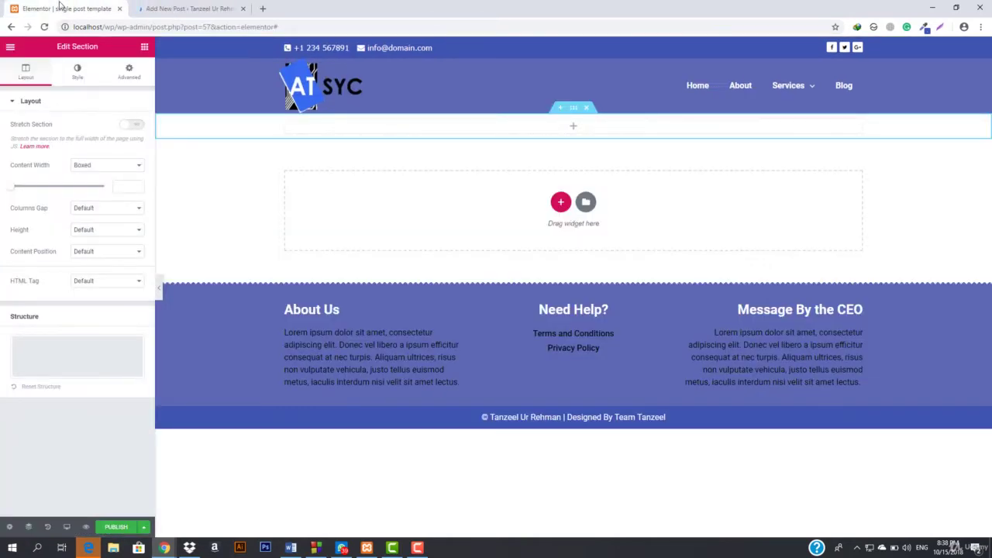
pyautogui.click(187, 6)
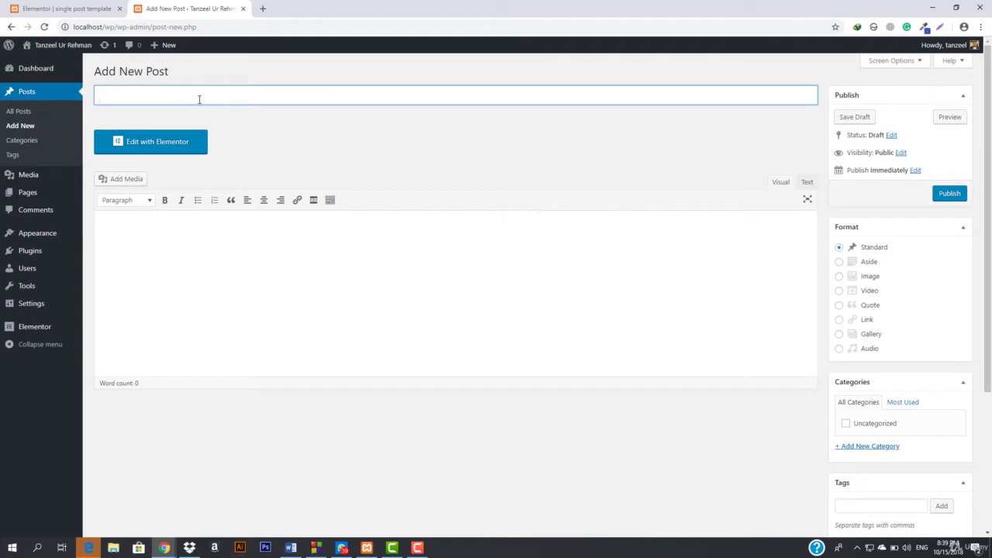
# - Upload the Core i9 picture F8719E34-9129-4AE4-8DEE-AB2898009D65.jpeg from the Desktop and set it as the post's featured image
pyautogui.scroll(-3, 787, 406)
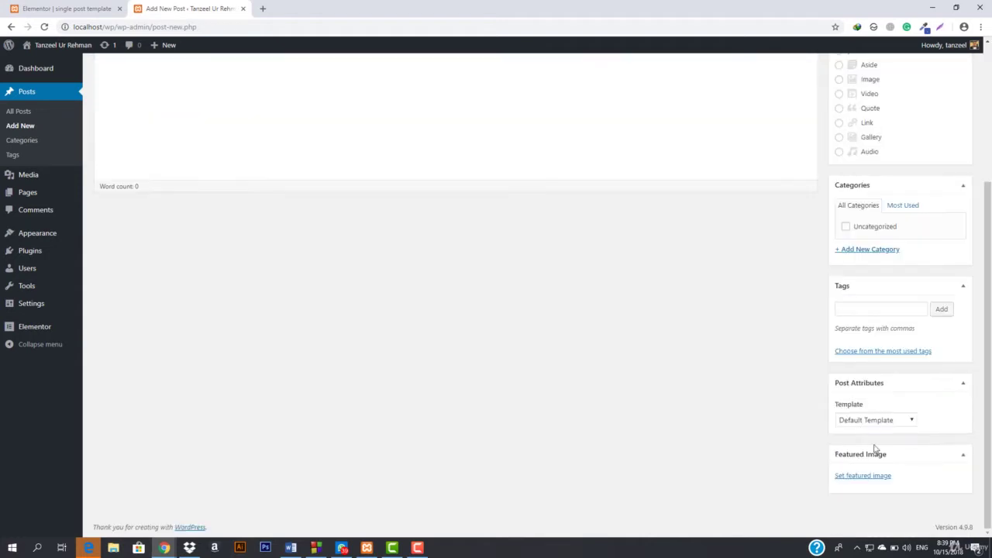
pyautogui.click(872, 478)
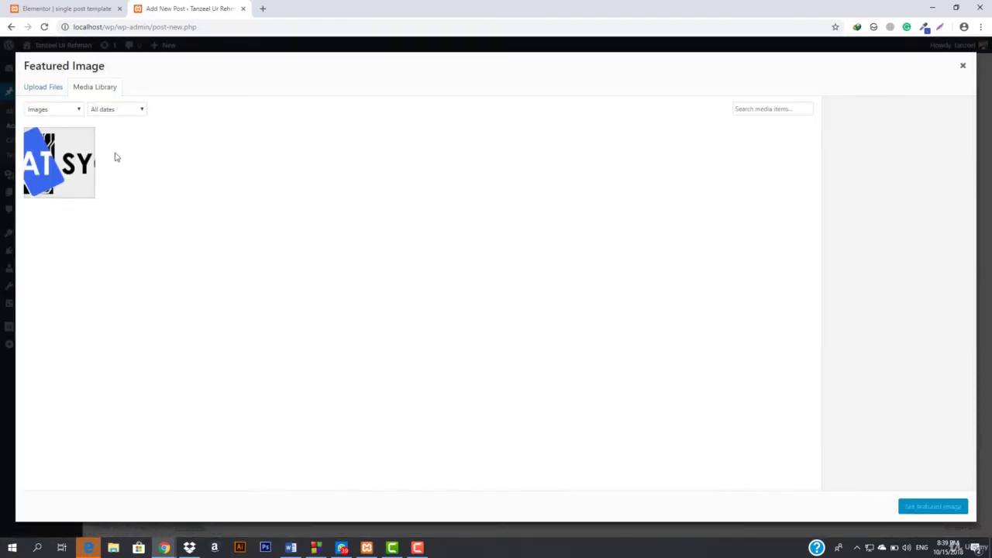
pyautogui.click(38, 93)
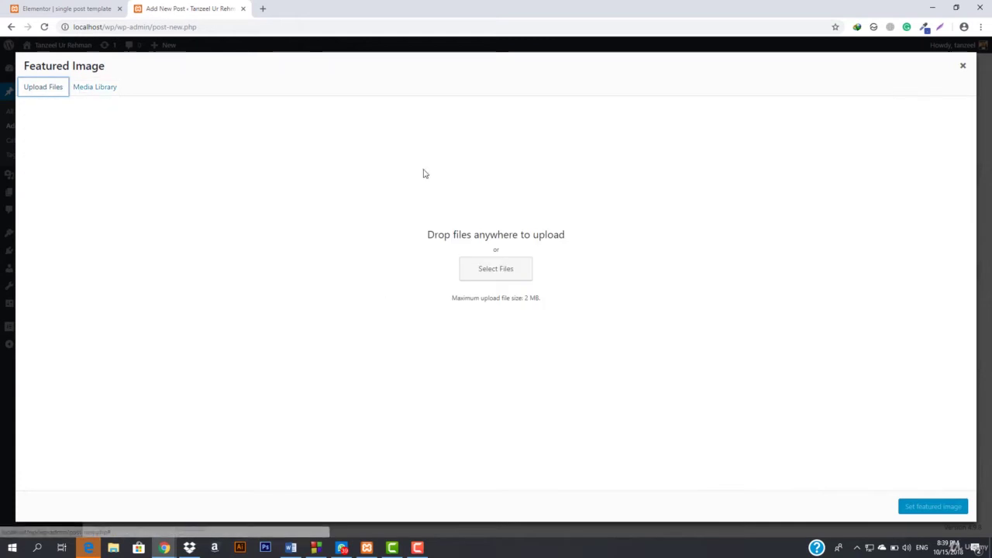
pyautogui.click(480, 271)
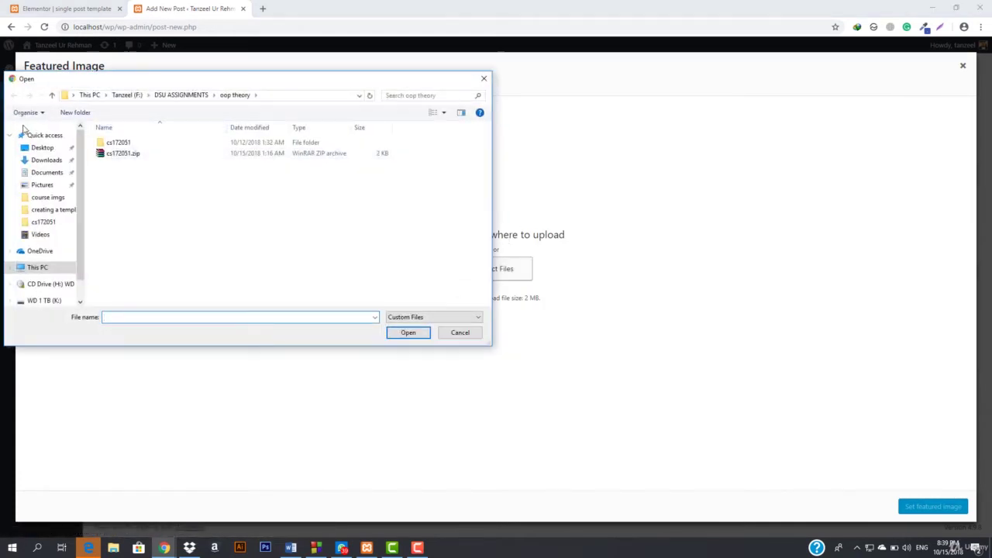
pyautogui.click(42, 148)
pyautogui.scroll(-1, 341, 221)
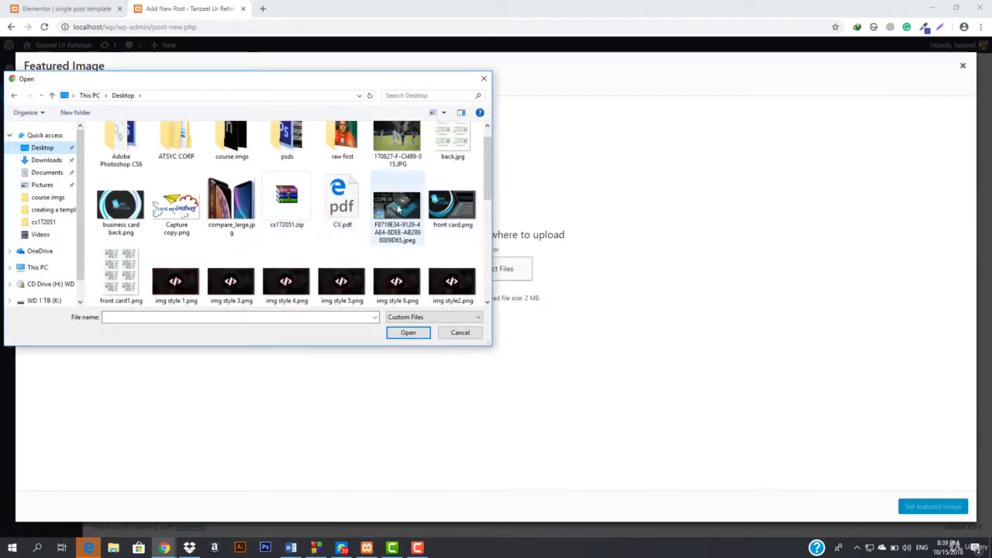
pyautogui.click(395, 204)
pyautogui.doubleClick(395, 204)
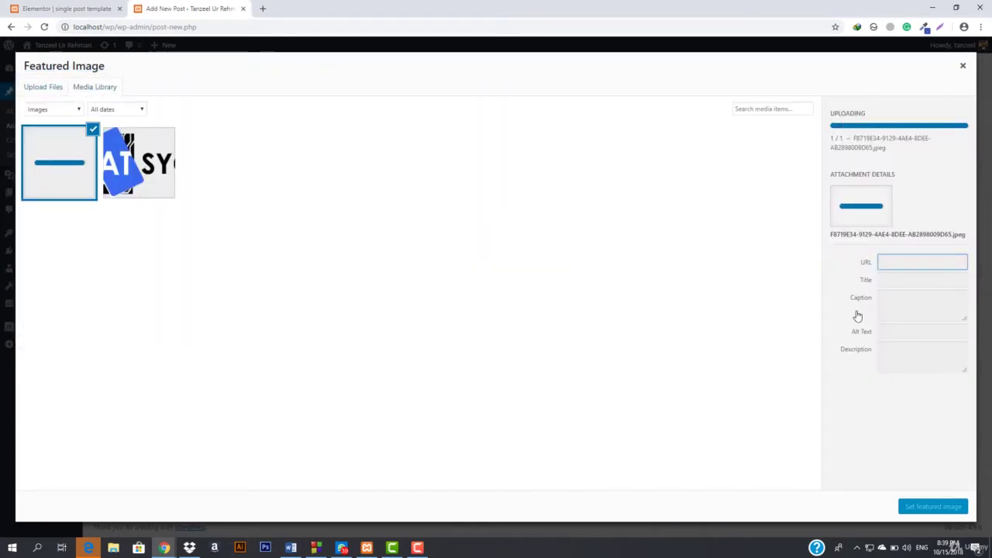
pyautogui.click(945, 514)
# - Title the new post "Core i9 is released! Apple Shocked."
pyautogui.scroll(3, 256, 147)
pyautogui.click(214, 96)
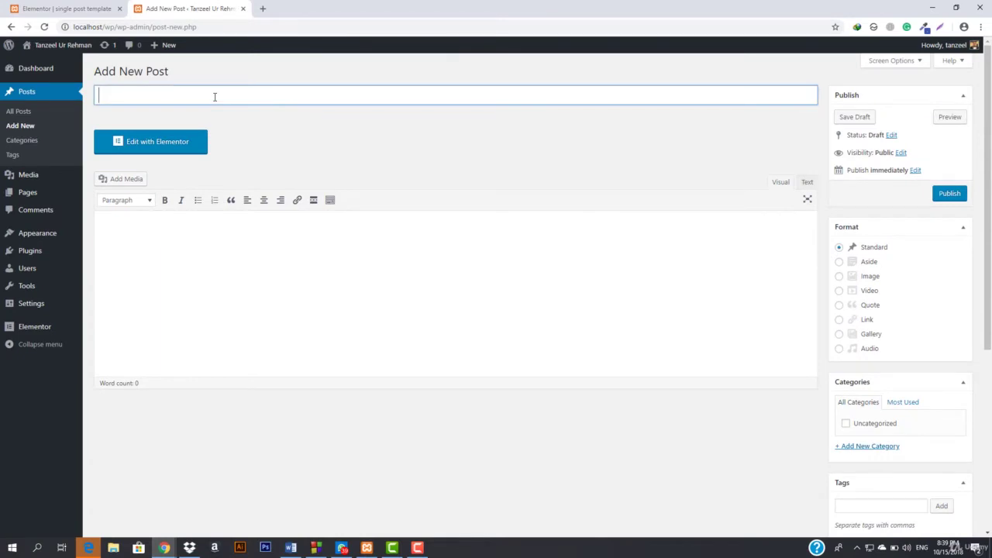
pyautogui.write('Core i9 is released!')
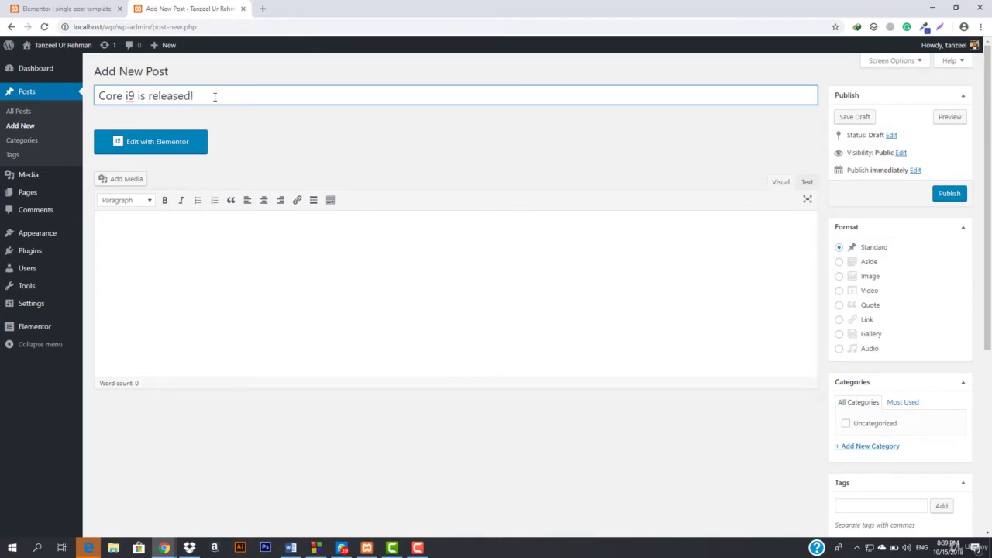
pyautogui.click(243, 250)
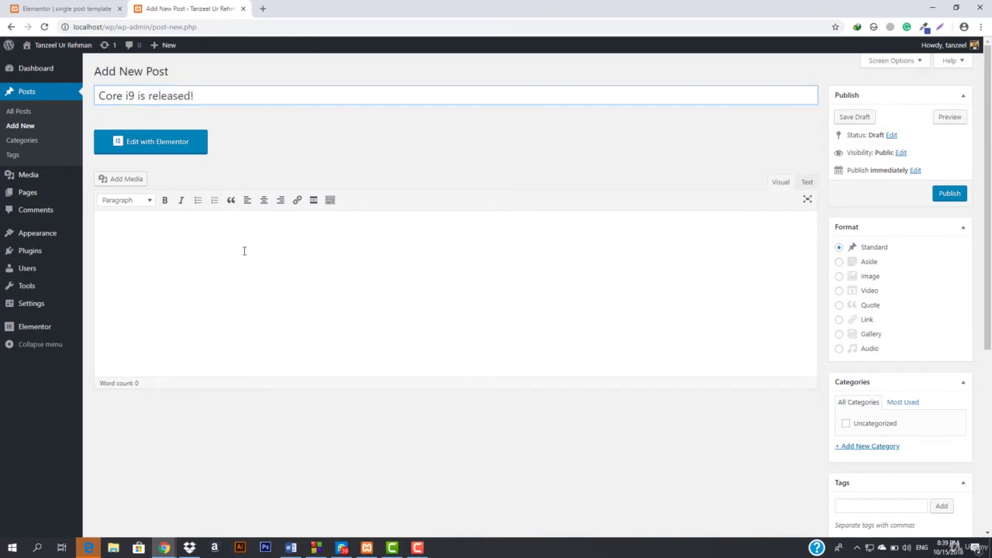
pyautogui.click(237, 103)
pyautogui.write('! Ap')
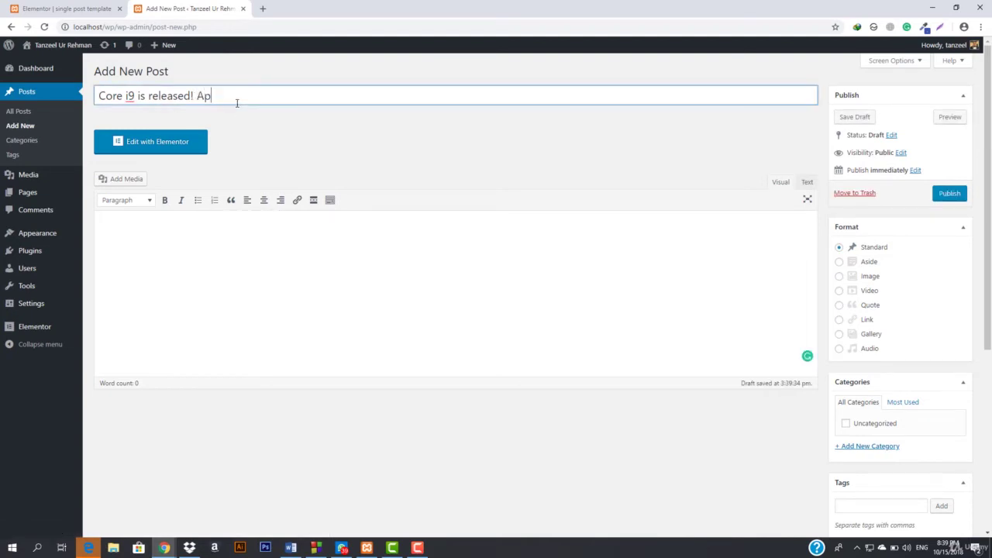
pyautogui.write('ple Shock')
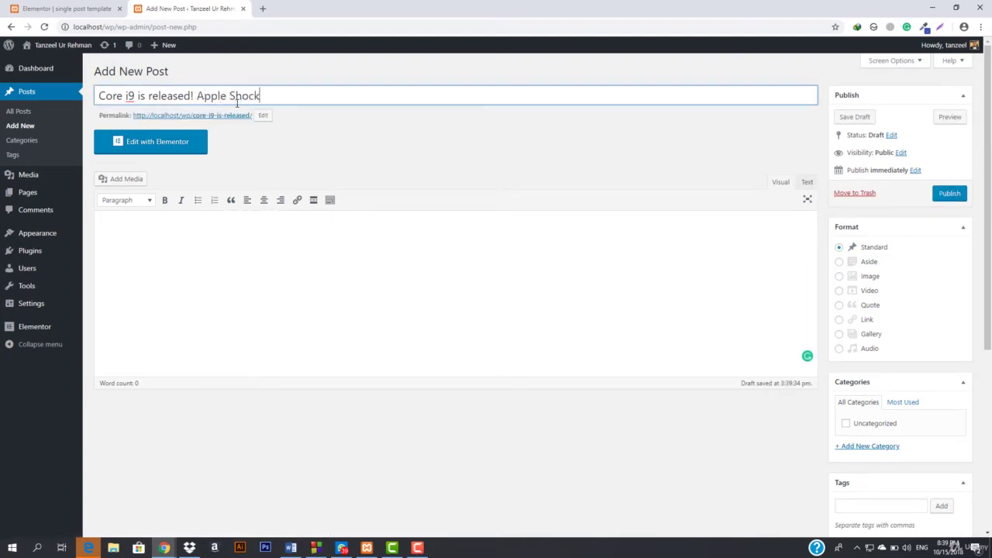
pyautogui.write('ed.')
pyautogui.click(278, 314)
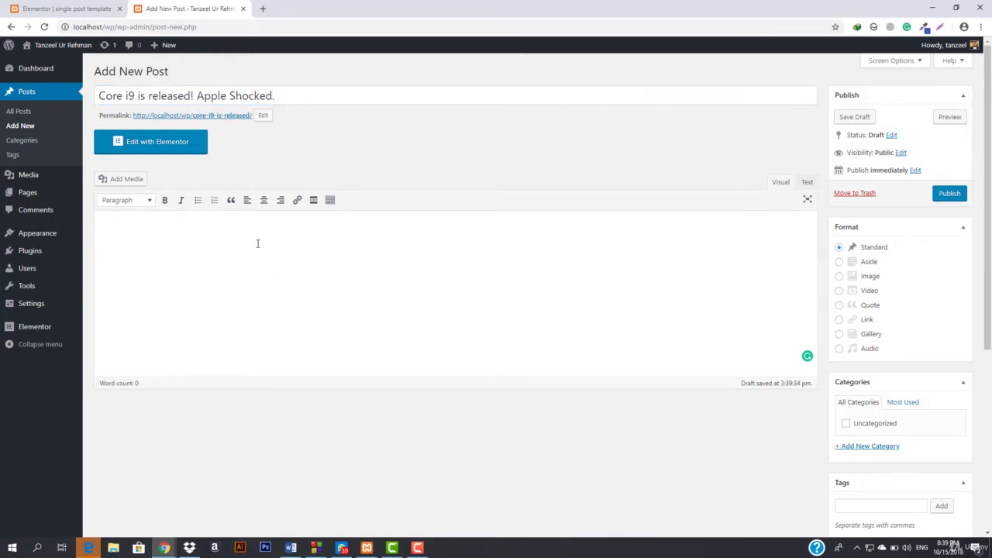
# - Open the Lorem Ipsum generator's output page lipsum.com/feed/html in a new browser tab
pyautogui.click(263, 9)
pyautogui.write('lipsum.com/')
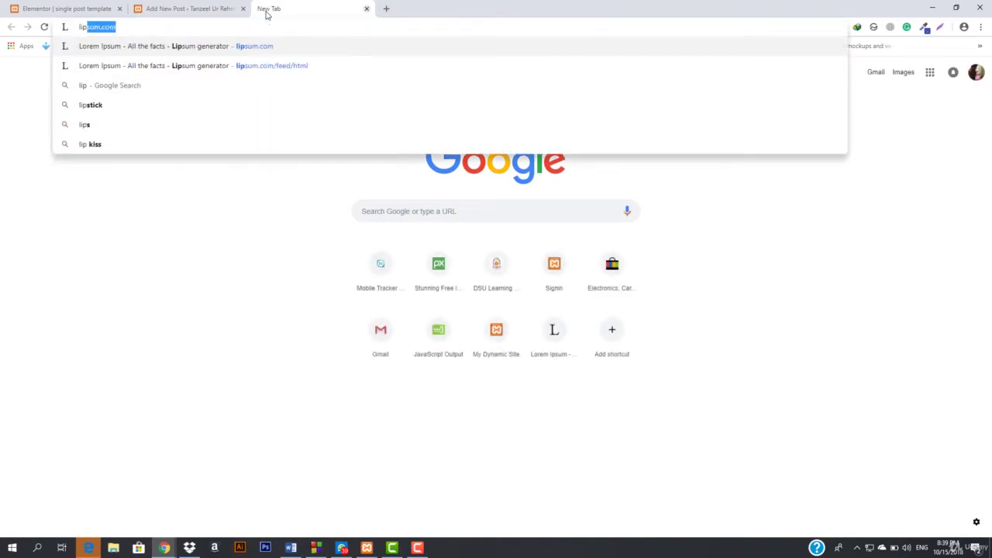
pyautogui.press('Right')
pyautogui.press('Down')
pyautogui.press('Down')
pyautogui.press('Up')
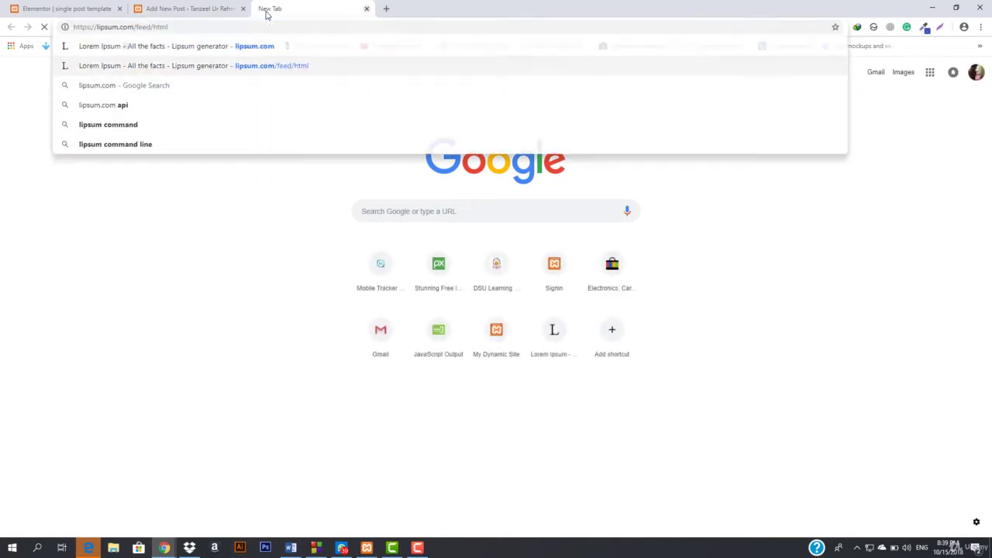
pyautogui.press('Return')
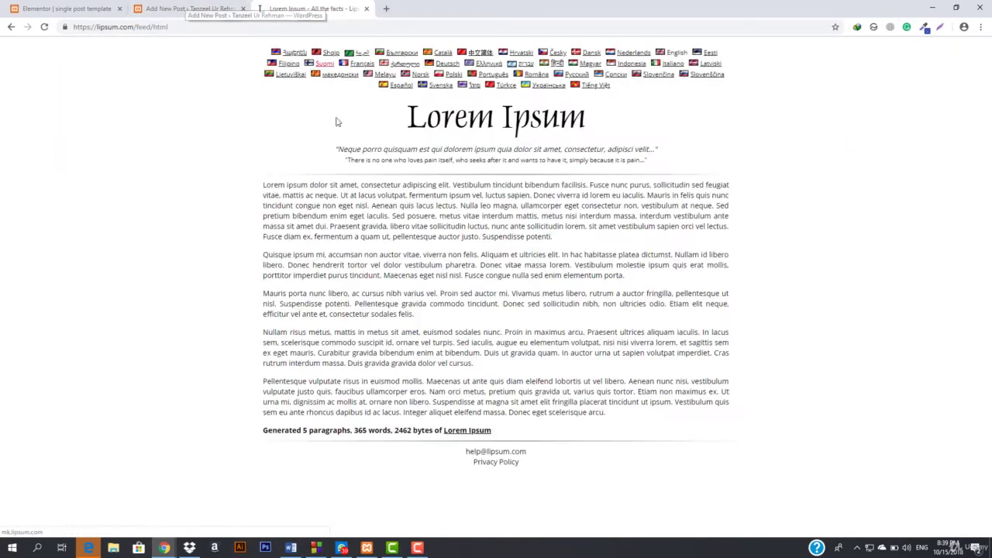
# - Copy all five generated Lorem Ipsum paragraphs and paste them into the body of the new post
pyautogui.moveTo(264, 186); pyautogui.dragTo(670, 422)
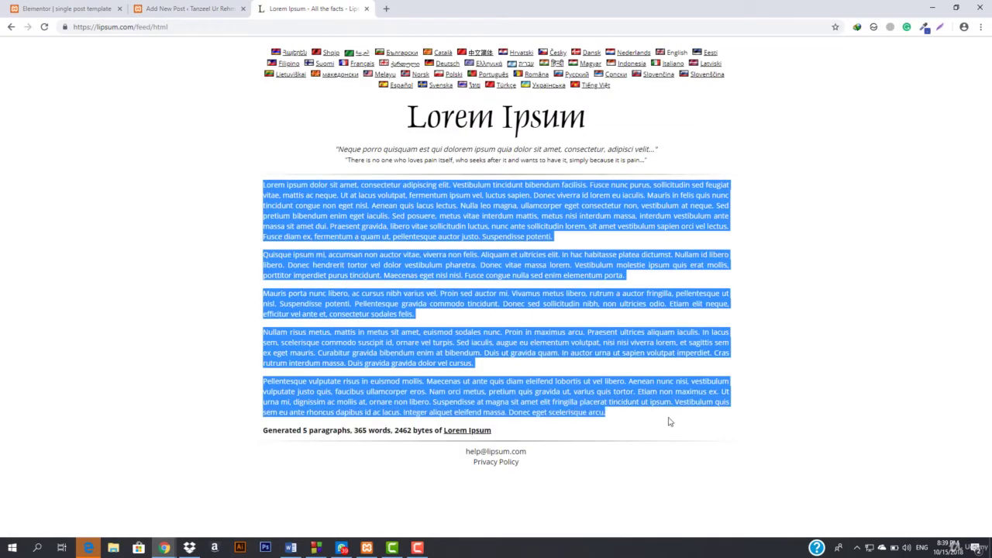
pyautogui.click(189, 8)
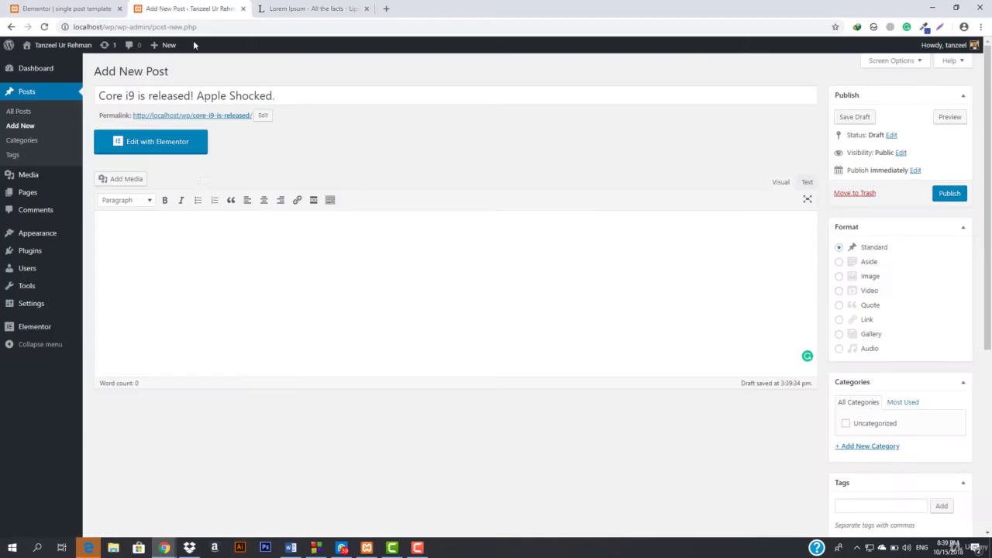
pyautogui.click(176, 317)
pyautogui.hotkey('ctrl', 'v')
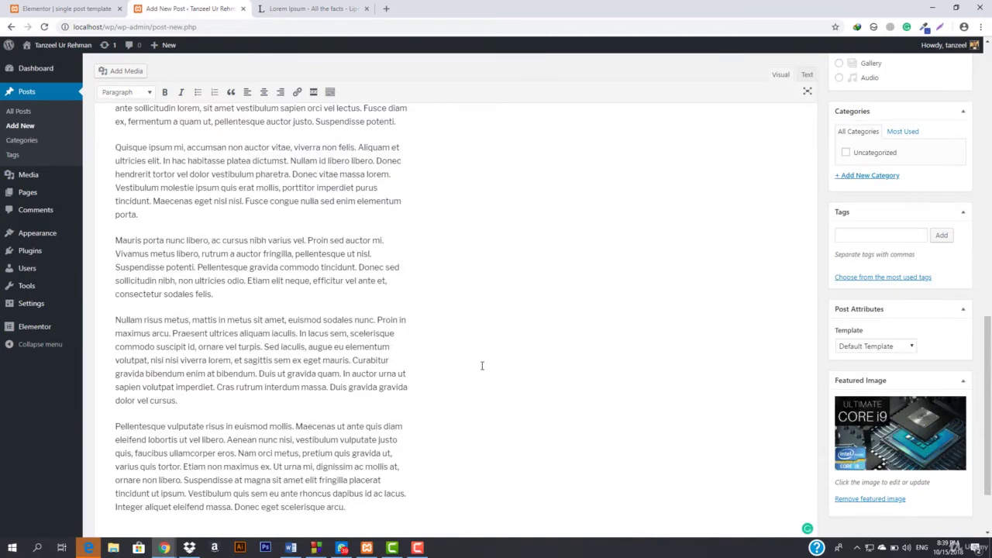
# - Add a new category "Technology" to the post and publish the post
pyautogui.scroll(2, 737, 339)
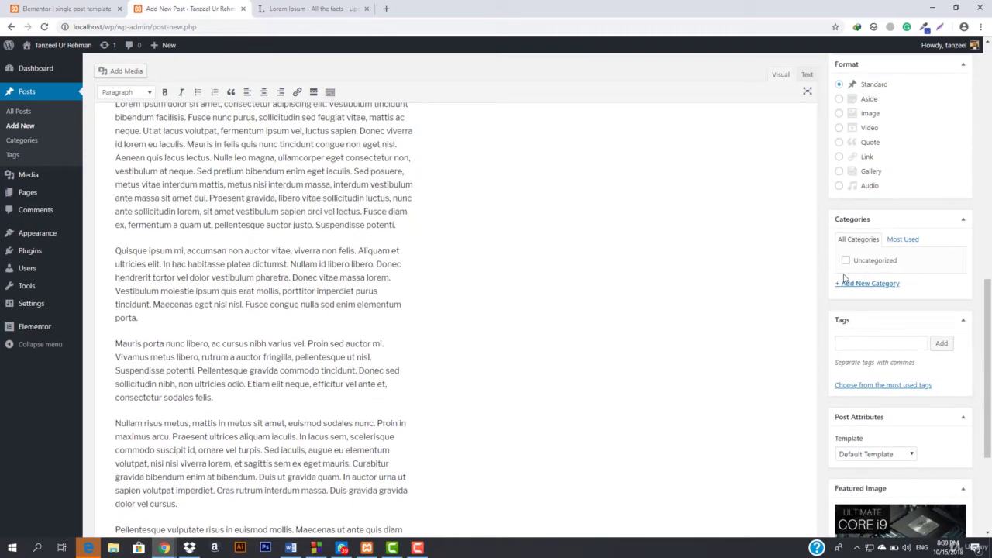
pyautogui.click(867, 284)
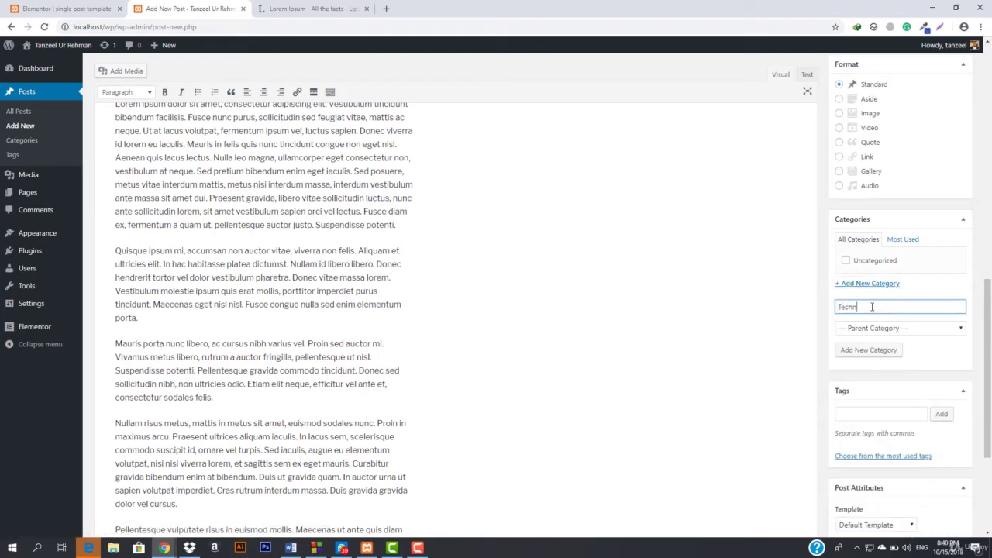
pyautogui.press('Return')
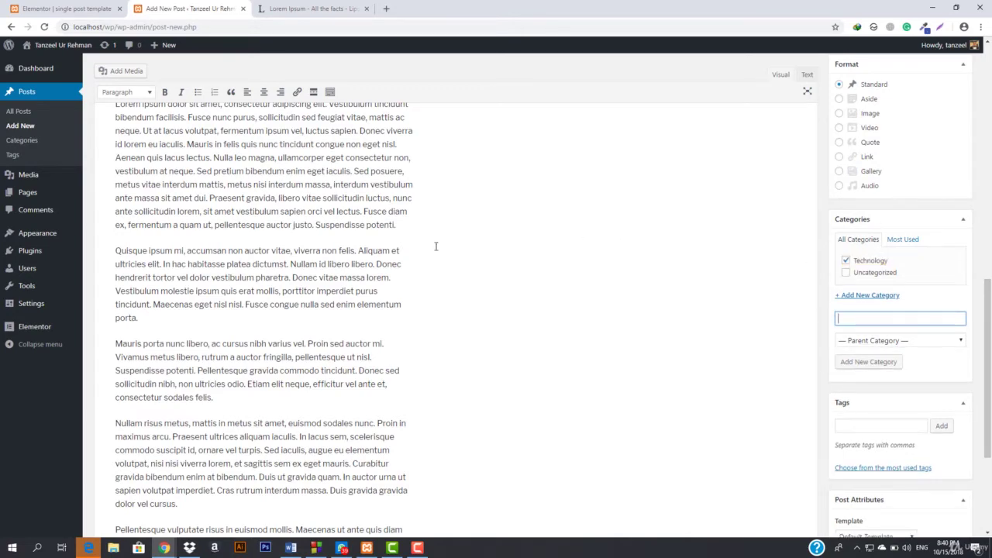
pyautogui.scroll(2, 435, 246)
pyautogui.click(958, 196)
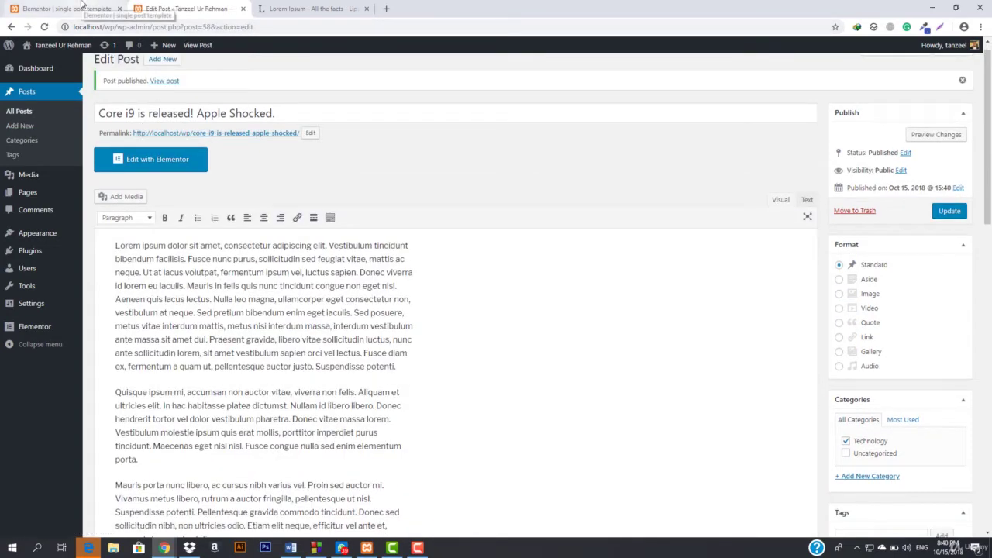
# - Return to the single post template's Elementor editor and reload it
pyautogui.click(82, 6)
pyautogui.click(302, 26)
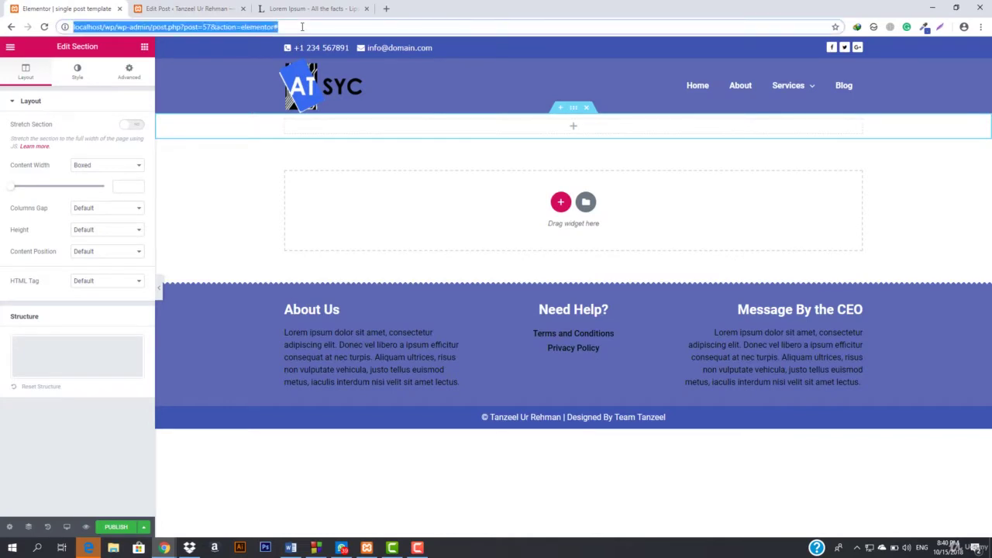
pyautogui.press('Return')
pyautogui.click(540, 89)
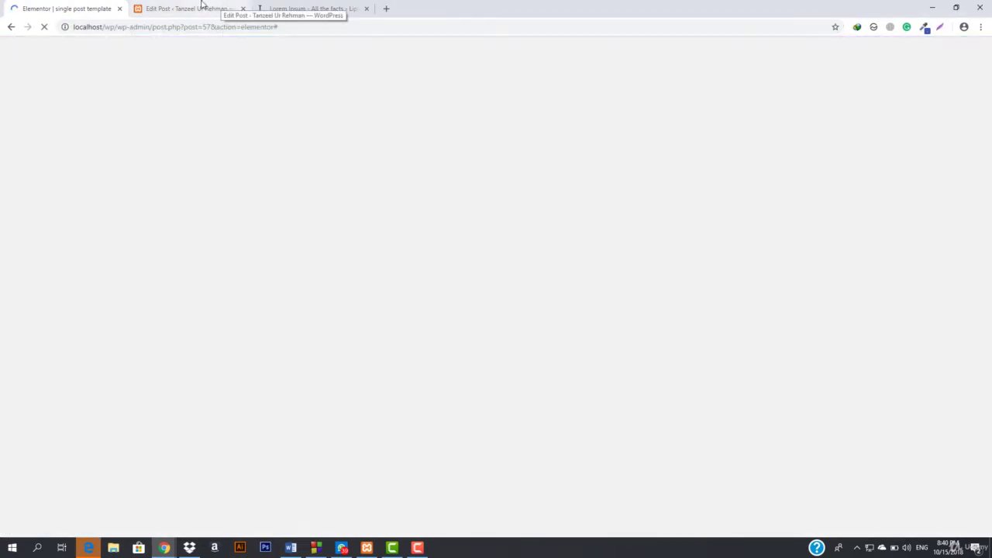
pyautogui.click(202, 5)
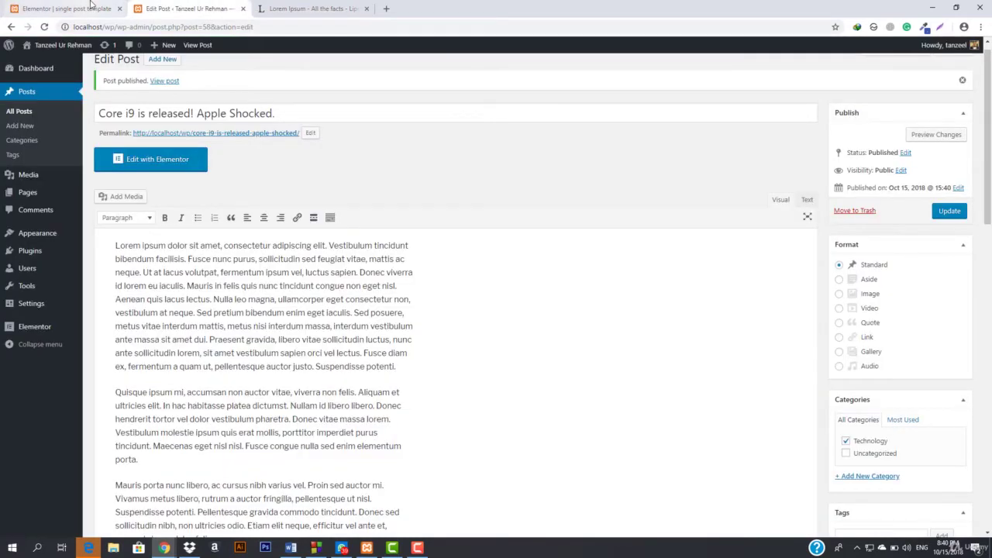
pyautogui.click(89, 8)
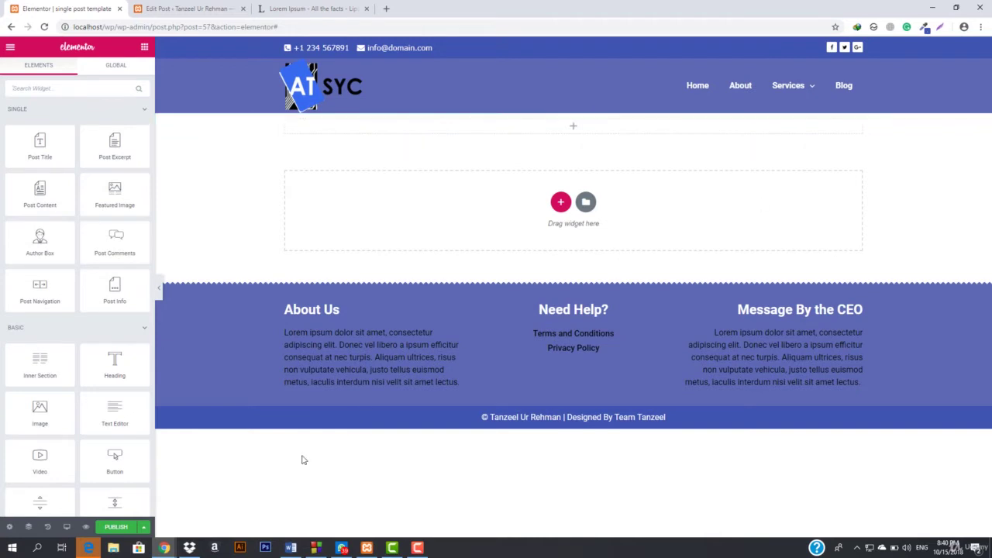
# - In the template's preview settings, choose the post "Core i9 is released! Apple Shocked." as the dynamic preview content
pyautogui.click(9, 527)
pyautogui.click(31, 211)
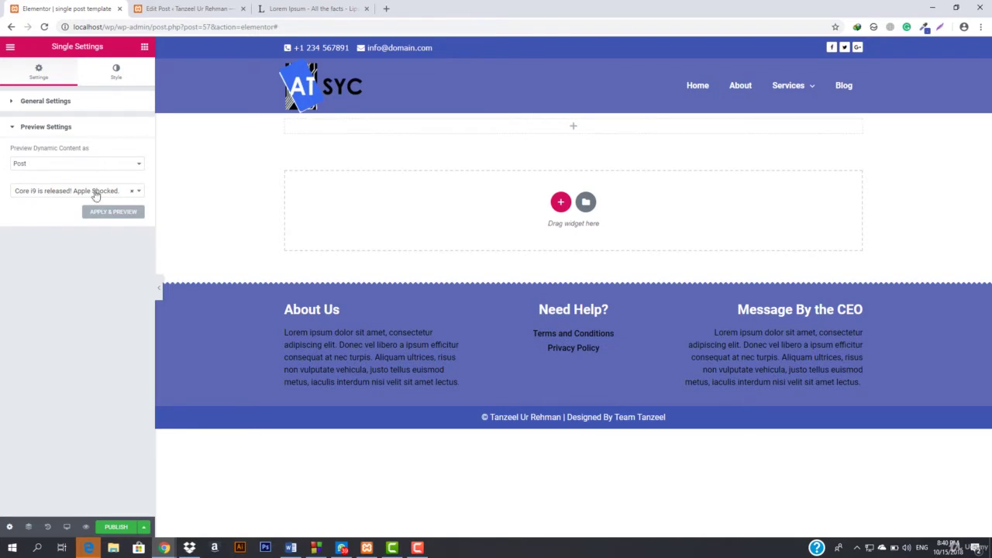
pyautogui.click(95, 192)
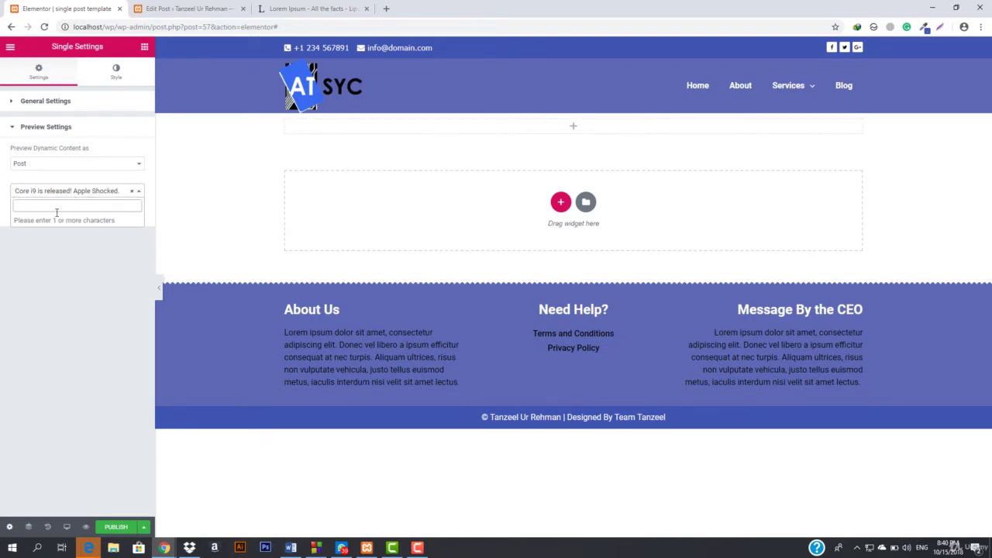
pyautogui.write('core i')
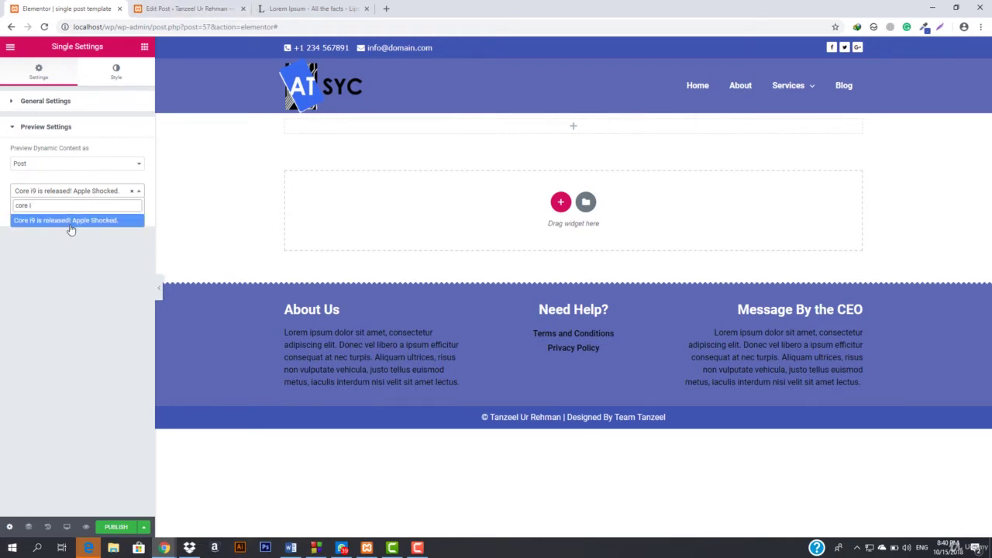
pyautogui.click(67, 223)
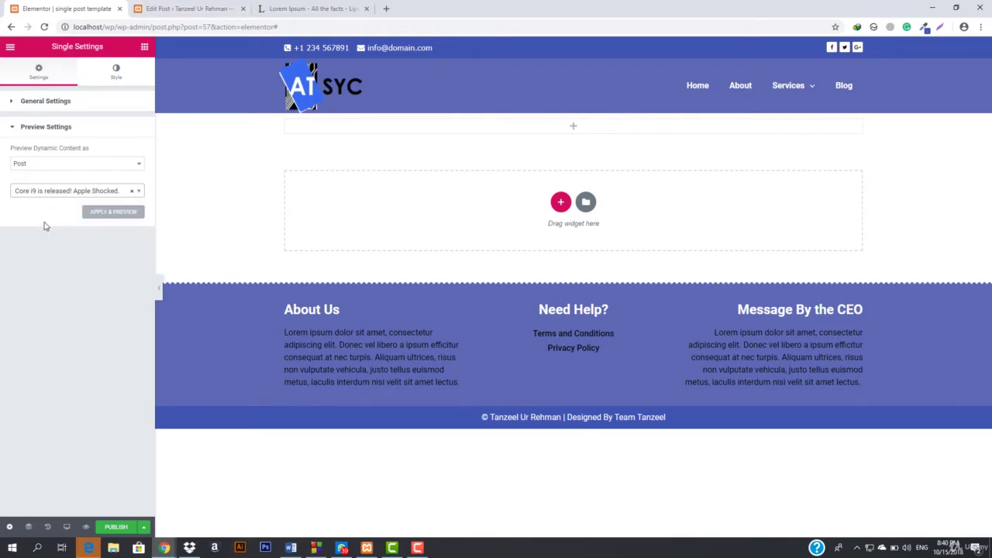
pyautogui.click(129, 215)
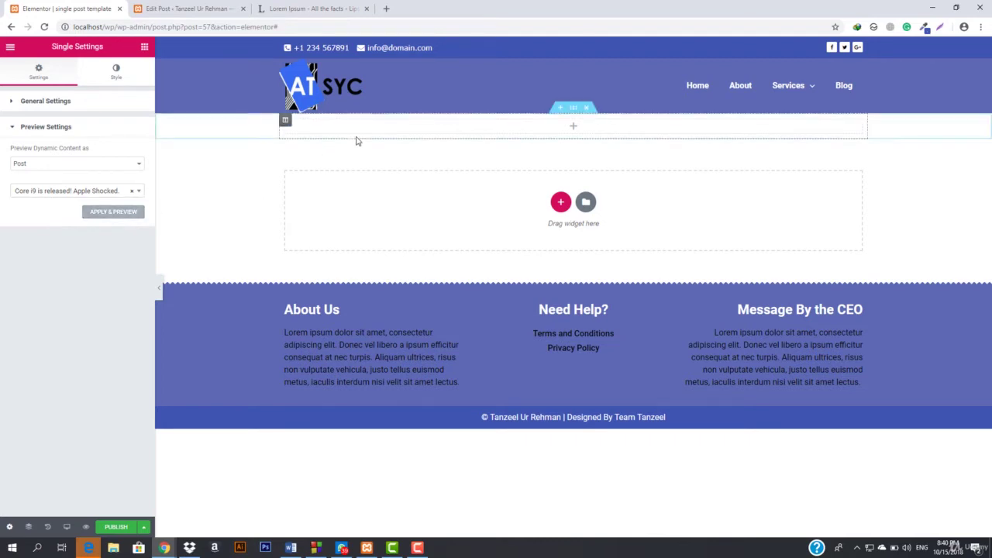
# - Place a Post Title widget in the empty single-column section of the template
pyautogui.click(145, 49)
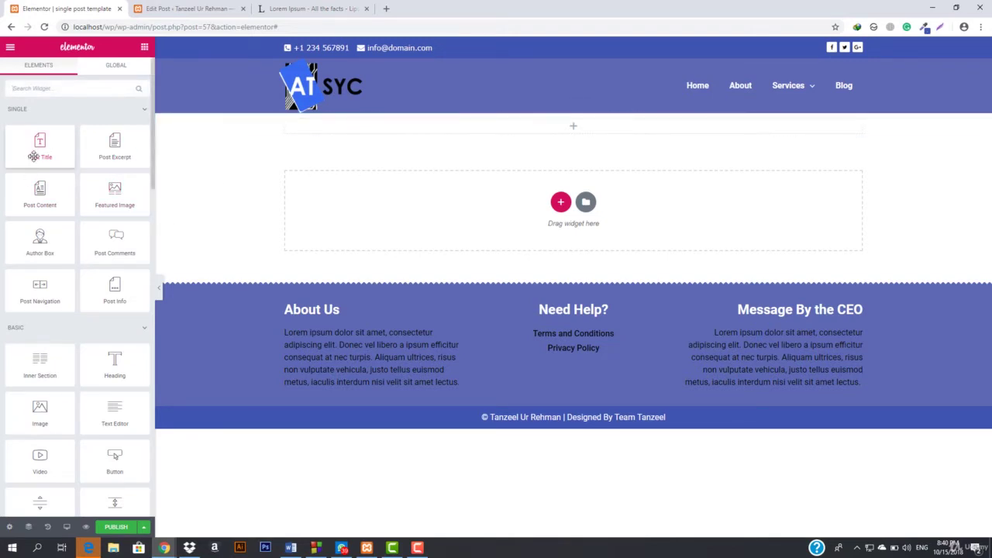
pyautogui.moveTo(34, 156); pyautogui.dragTo(597, 129)
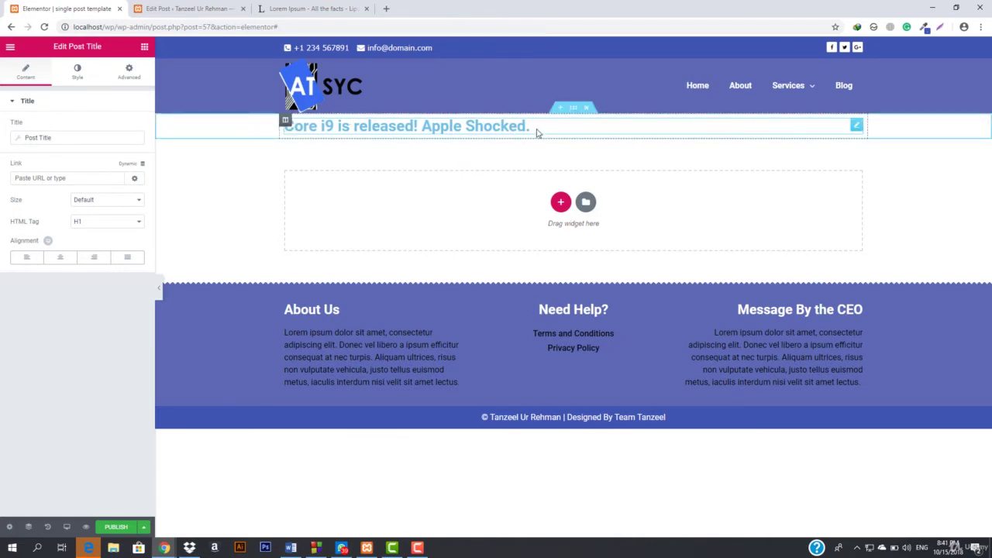
# - Add a new two-column section below the post title section
pyautogui.click(144, 48)
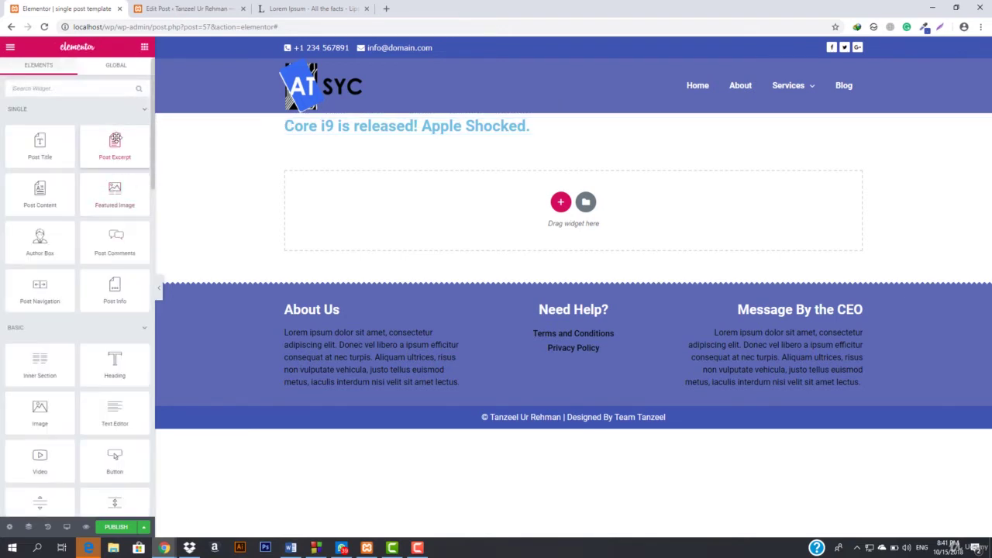
pyautogui.click(560, 201)
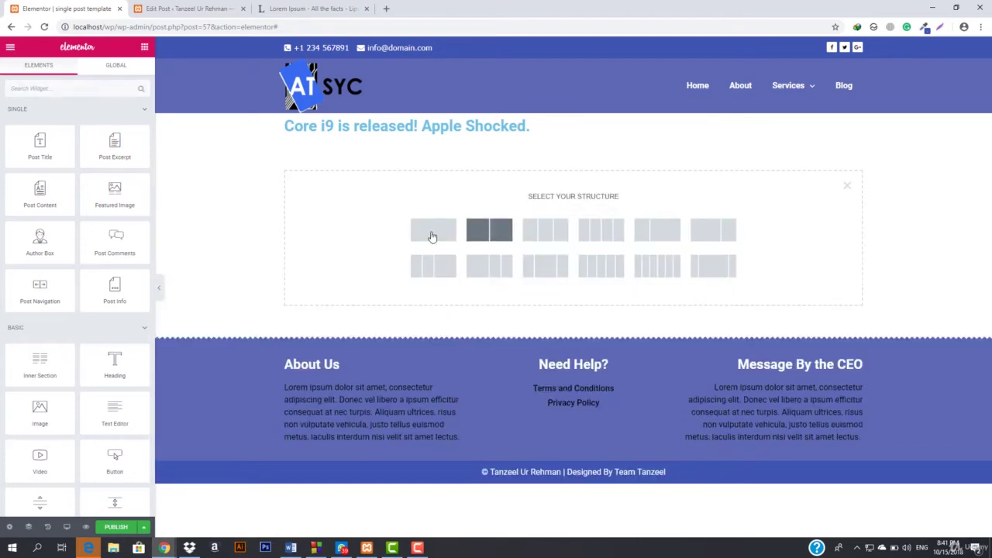
pyautogui.click(432, 235)
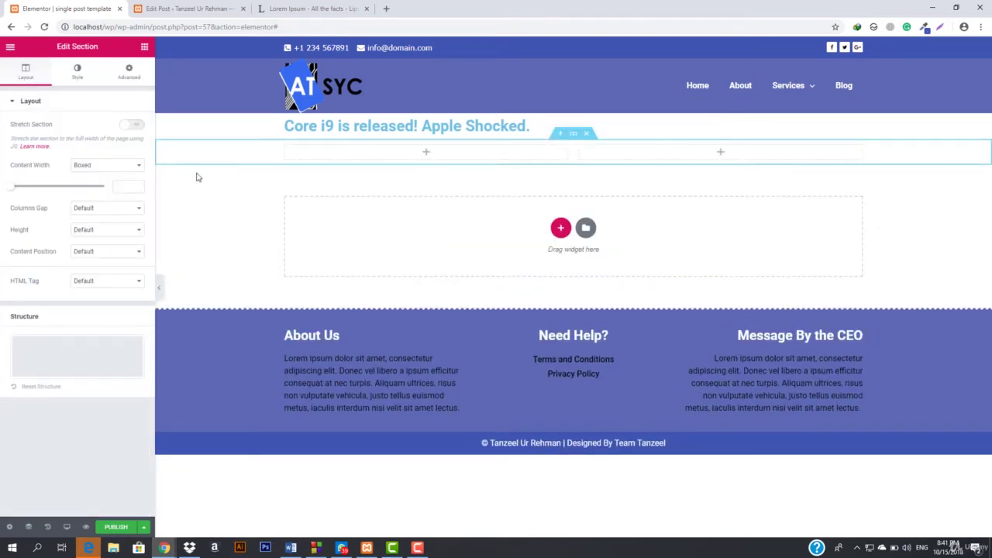
# - Try a Post Excerpt widget in the left column of the new section and delete it
pyautogui.click(145, 46)
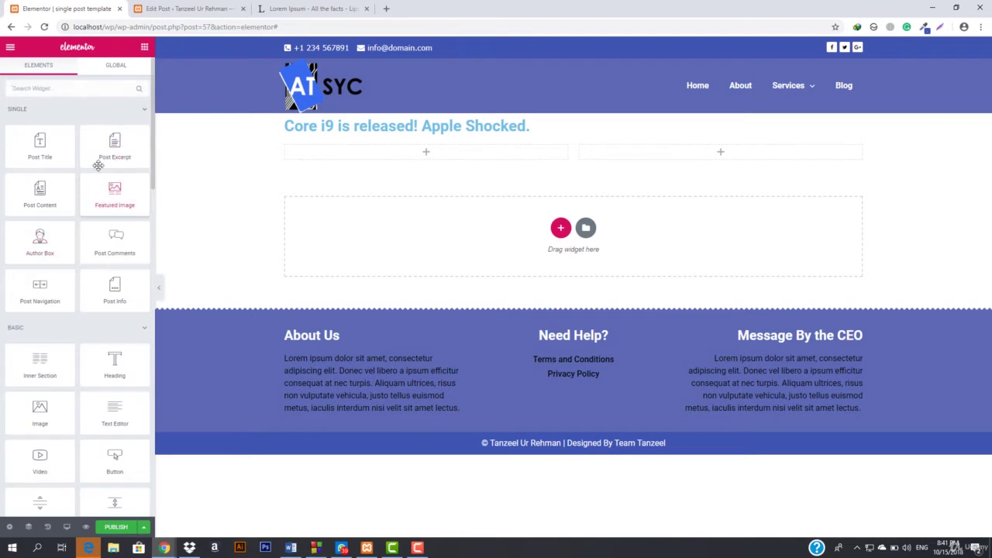
pyautogui.moveTo(124, 159); pyautogui.dragTo(456, 167)
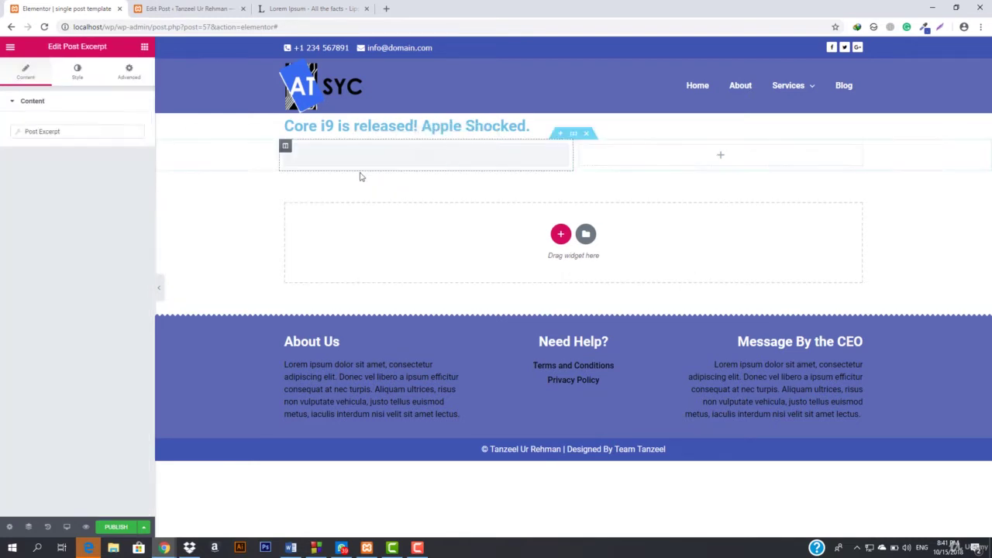
pyautogui.click(144, 48)
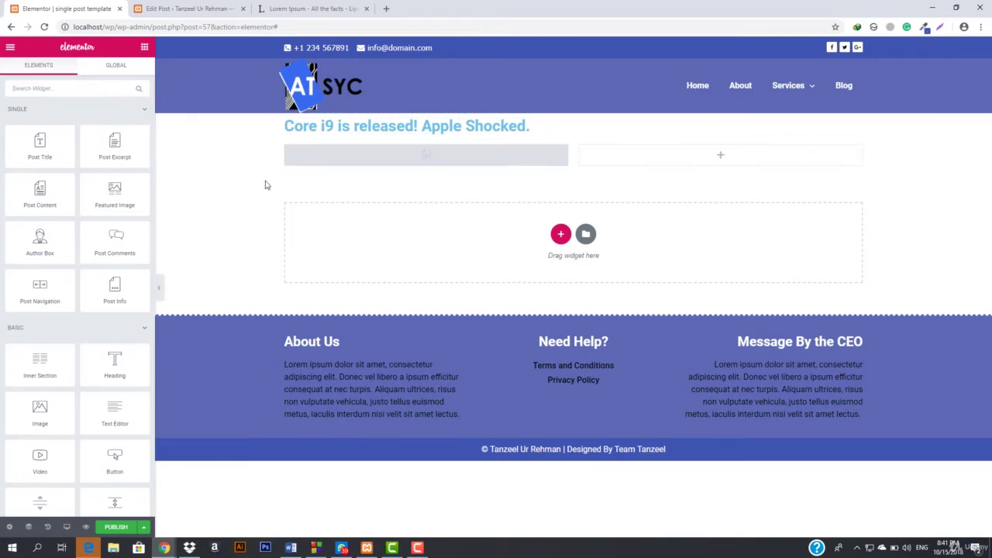
pyautogui.click(561, 151)
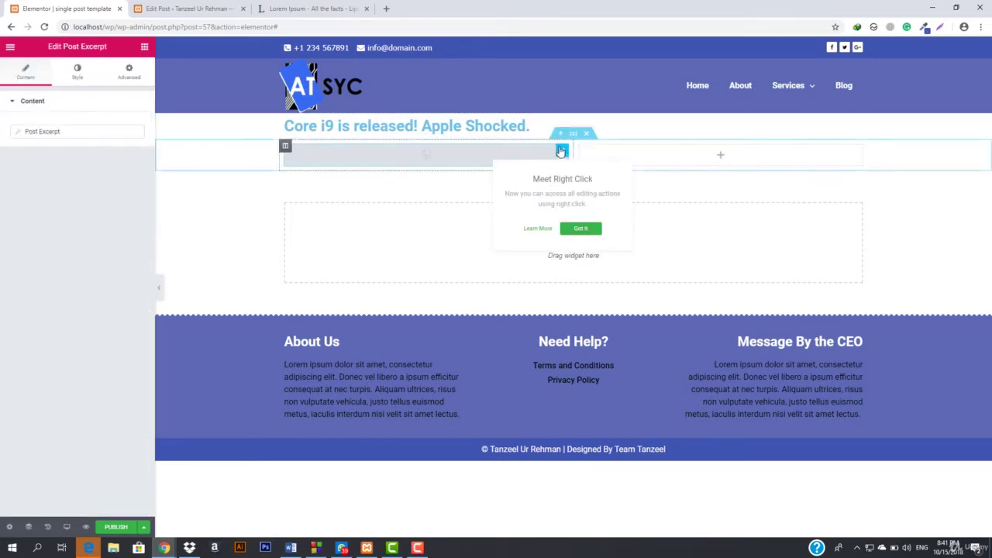
pyautogui.rightClick(561, 151)
pyautogui.click(590, 295)
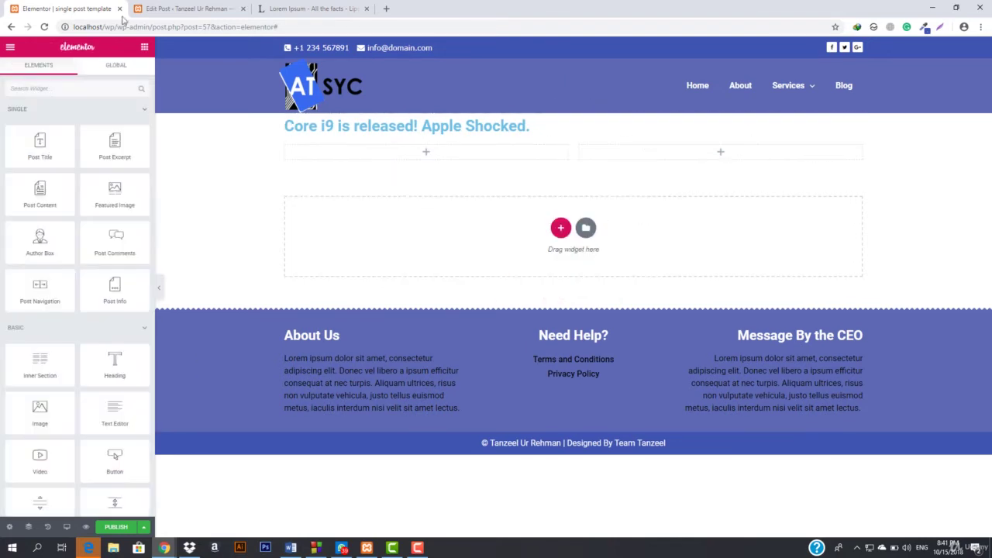
# - Place a Post Content widget in the left column and a Sidebar widget in the right column
pyautogui.moveTo(40, 200); pyautogui.dragTo(457, 164)
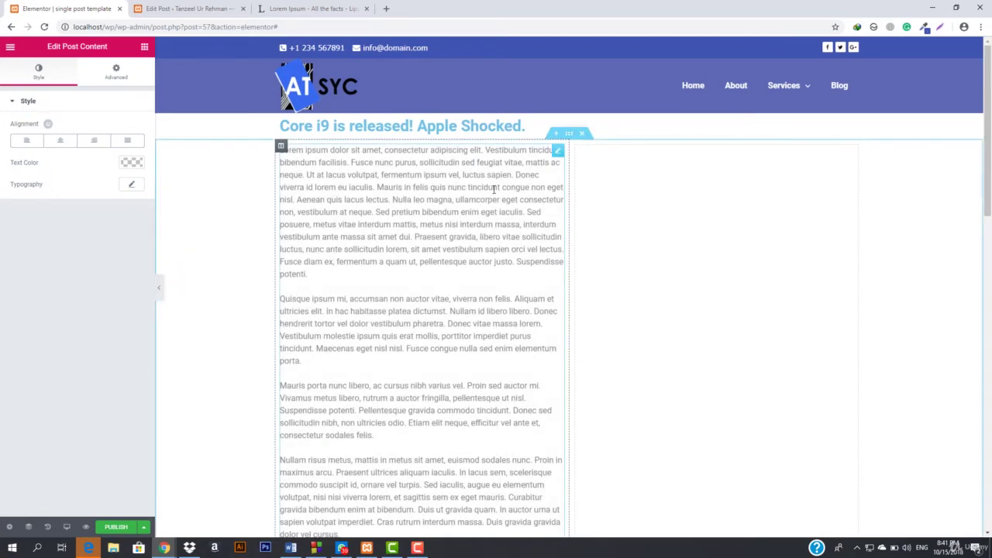
pyautogui.click(144, 46)
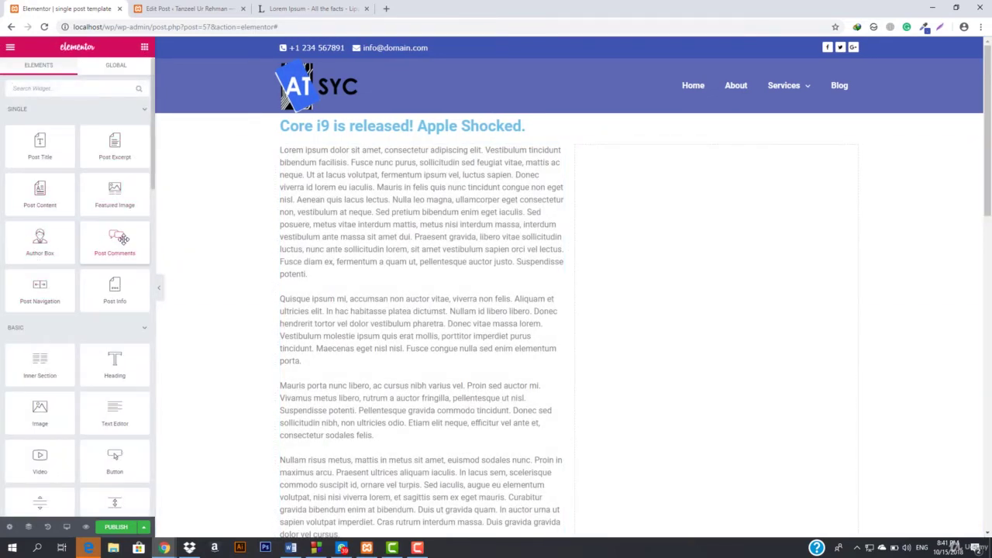
pyautogui.scroll(-2, 122, 238)
pyautogui.scroll(-3, 121, 240)
pyautogui.scroll(5, 121, 240)
pyautogui.scroll(-3, 111, 333)
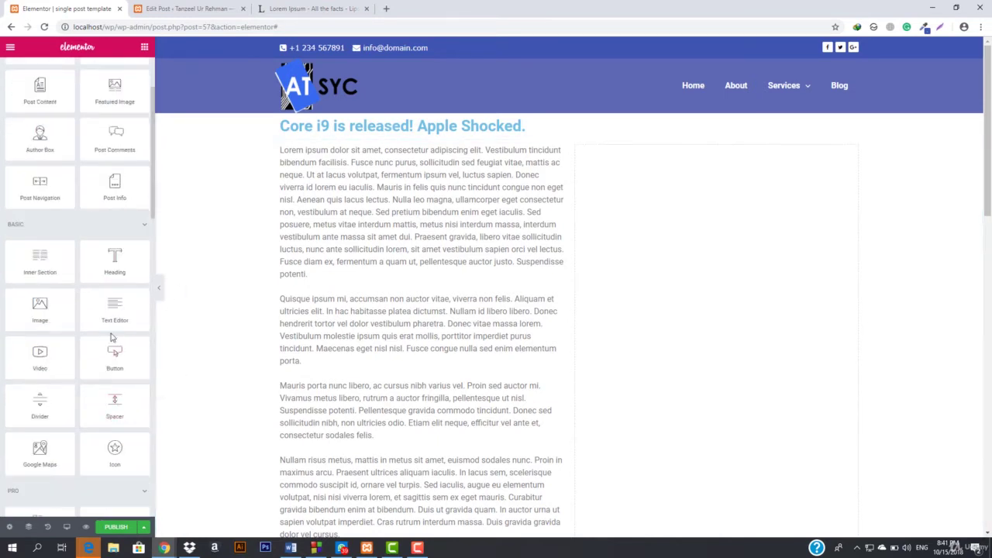
pyautogui.scroll(-2, 110, 333)
pyautogui.scroll(5, 110, 333)
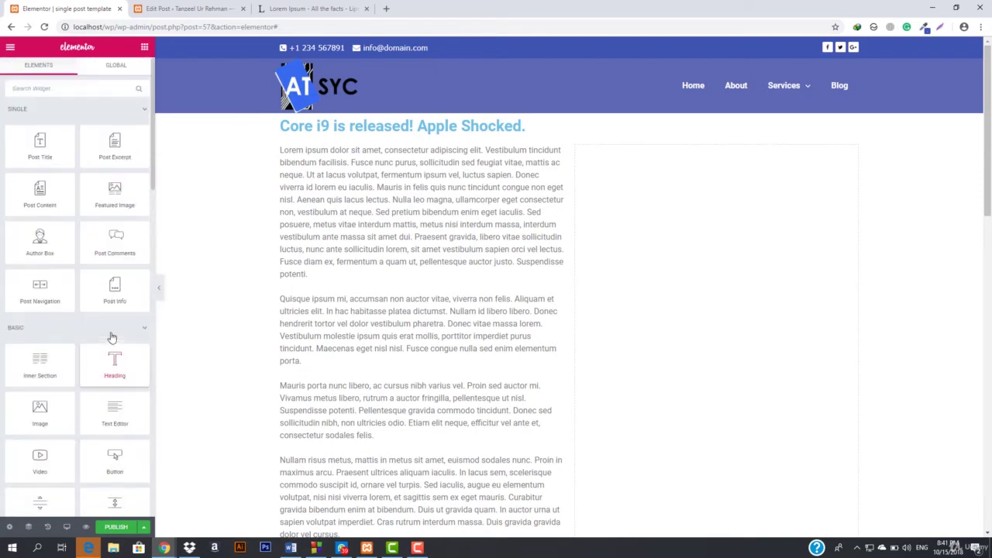
pyautogui.click(55, 88)
pyautogui.write('sideb')
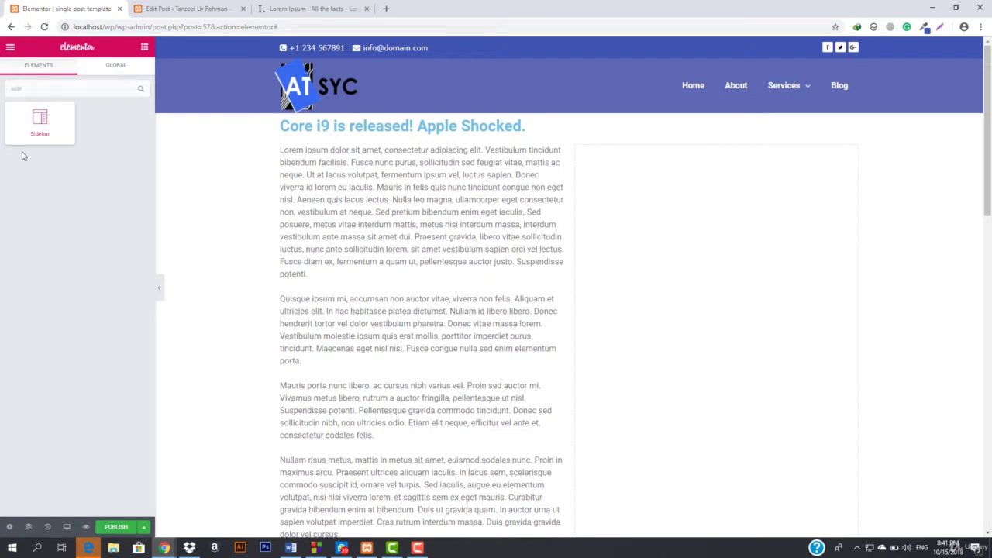
pyautogui.moveTo(40, 122); pyautogui.dragTo(648, 245)
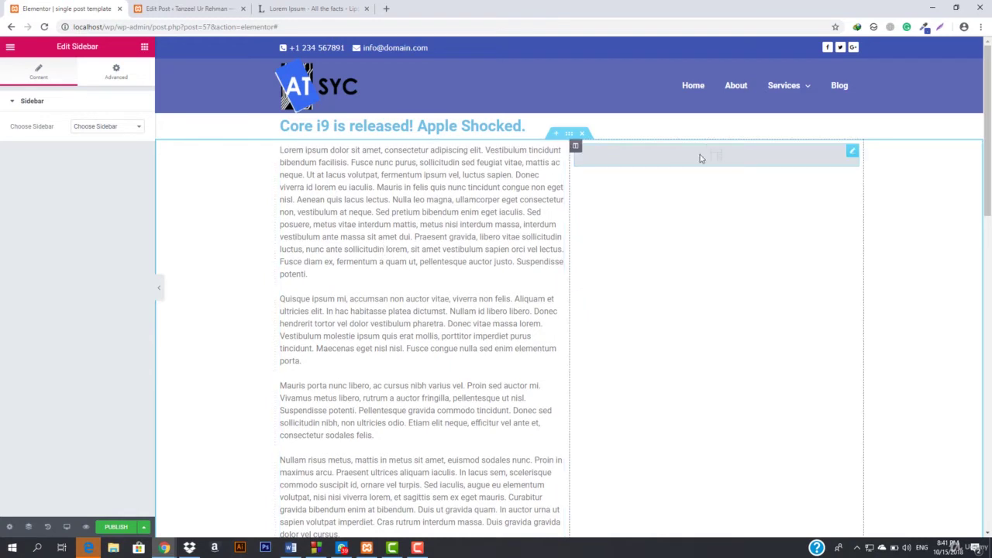
# - Set the sidebar widget to show Blog Sidebar and widen the post content column, narrowing the sidebar column
pyautogui.click(121, 133)
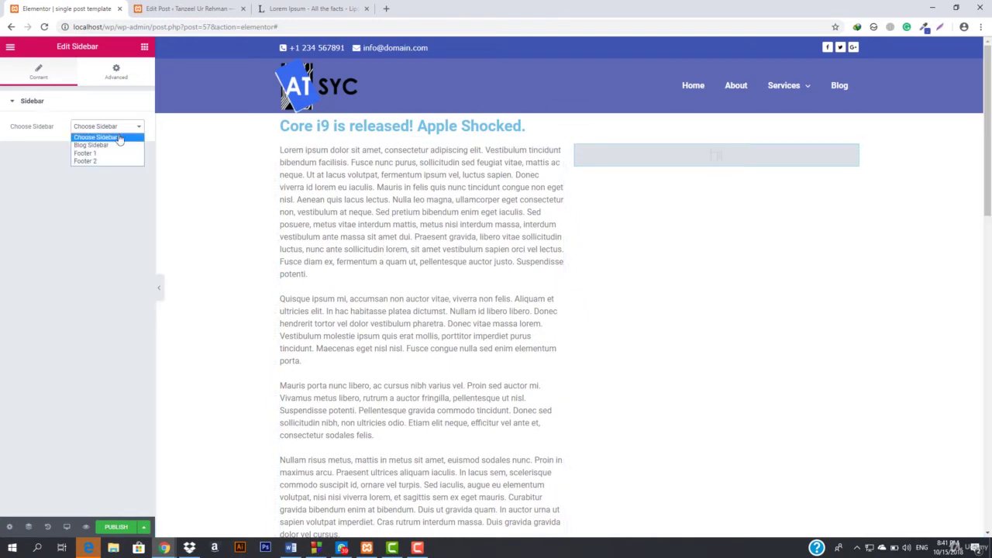
pyautogui.click(93, 144)
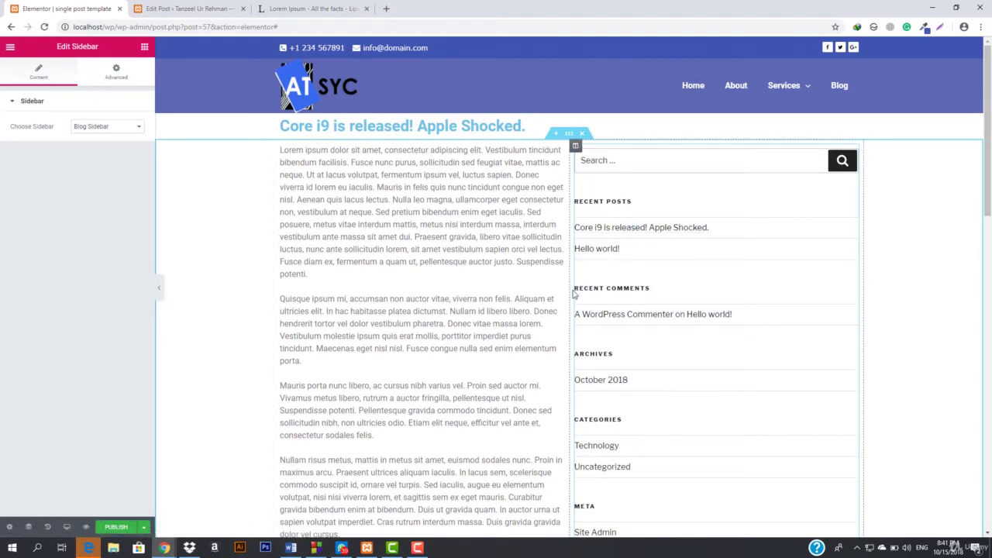
pyautogui.moveTo(570, 290); pyautogui.dragTo(690, 280)
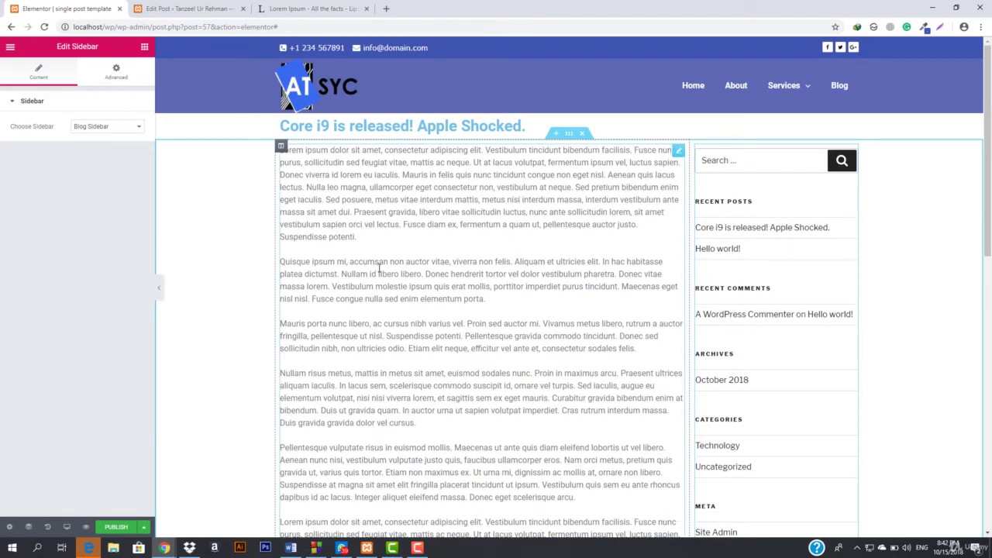
pyautogui.scroll(-7, 324, 259)
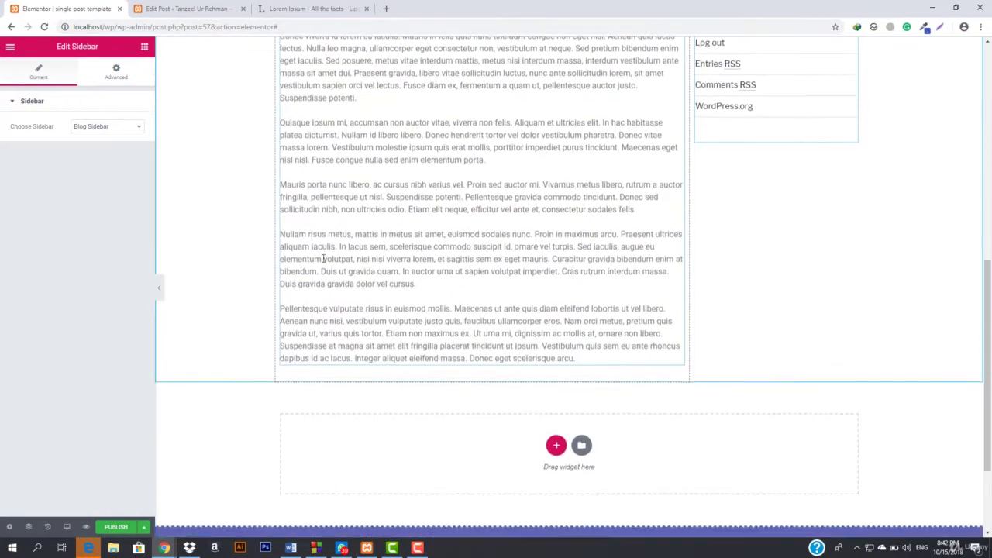
pyautogui.scroll(6, 325, 259)
pyautogui.scroll(1, 324, 259)
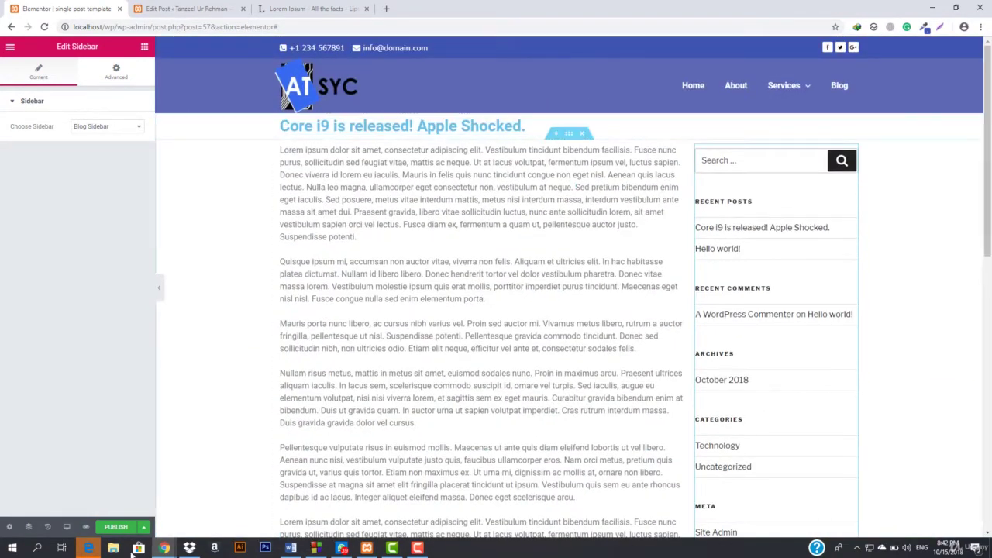
# - Publish the template with the display condition Include All Posts and open the Core i9 post's live page
pyautogui.click(113, 528)
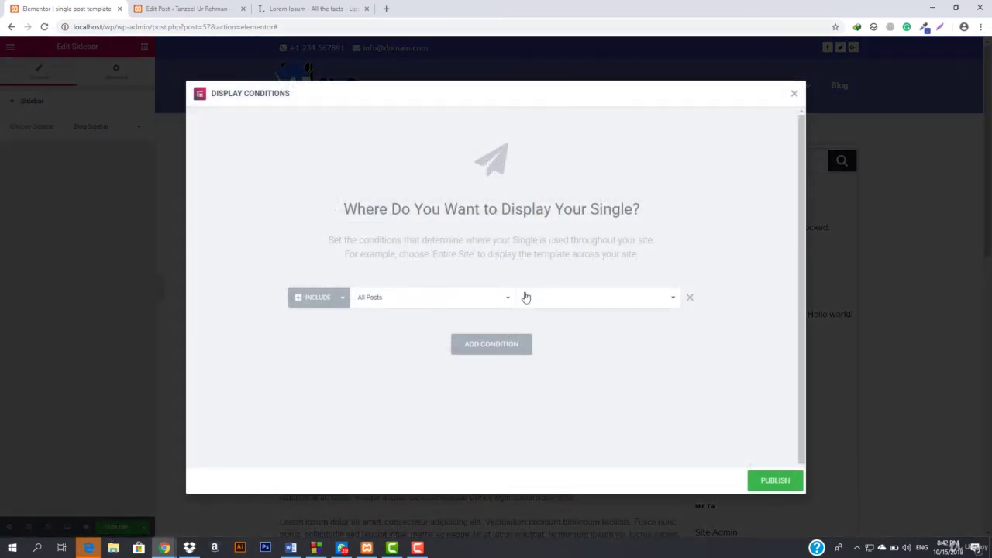
pyautogui.click(777, 477)
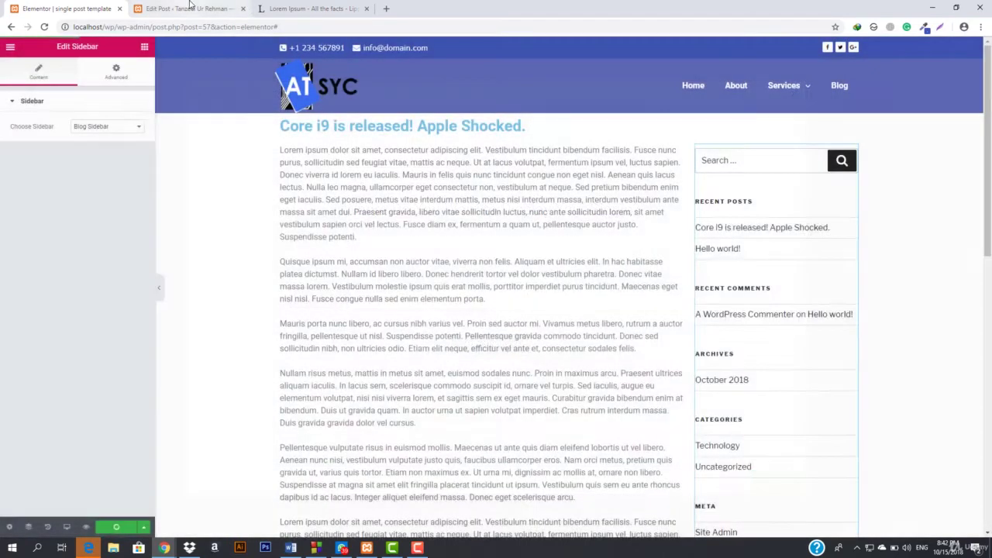
pyautogui.click(185, 7)
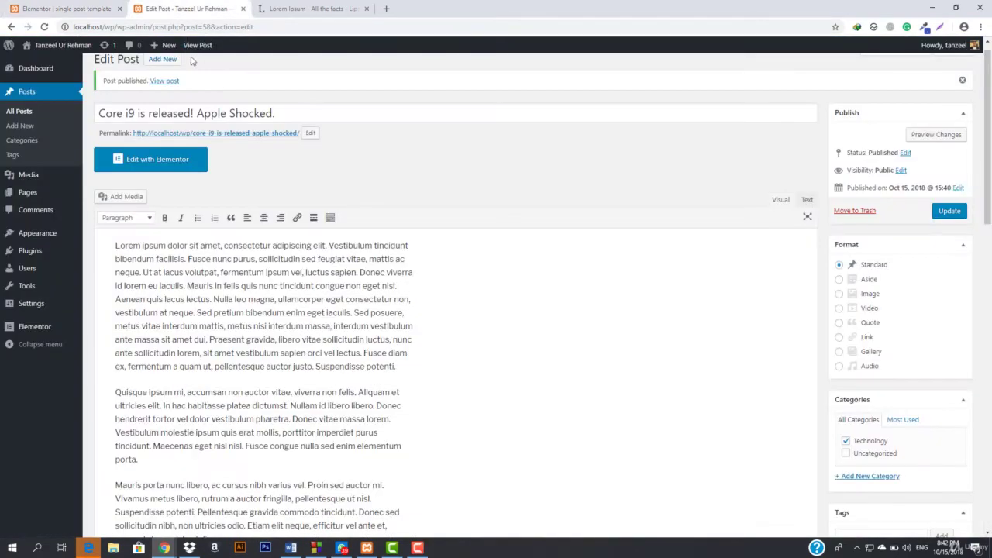
pyautogui.press('F5')
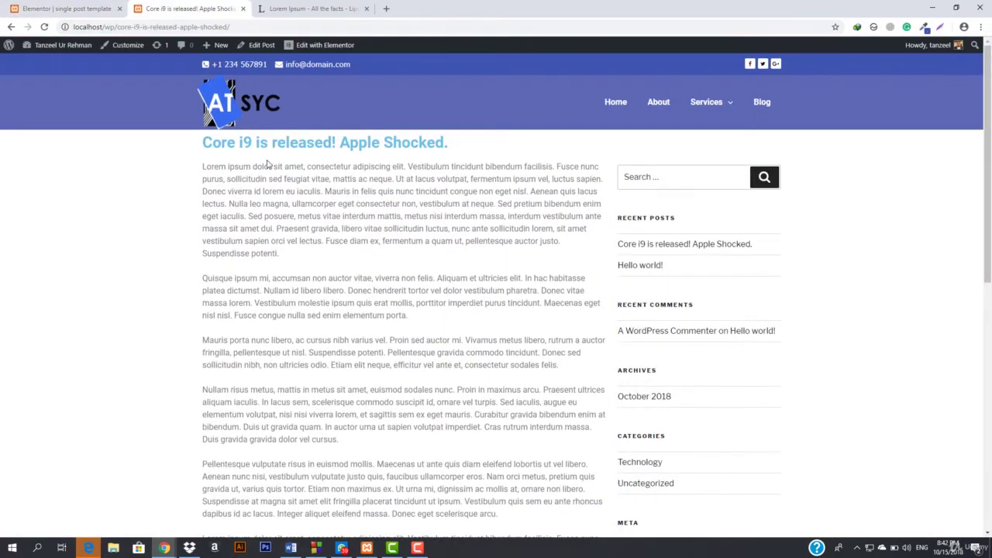
# - Review the live Core i9 post and open "Hello world!" from the Blog page to check its layout
pyautogui.moveTo(199, 149); pyautogui.dragTo(496, 535)
pyautogui.click(765, 177)
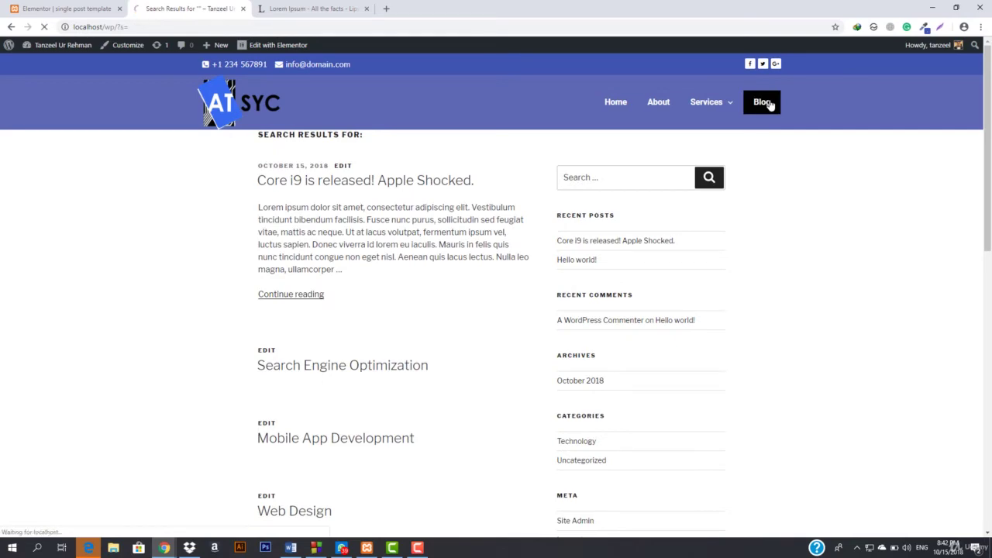
pyautogui.click(769, 104)
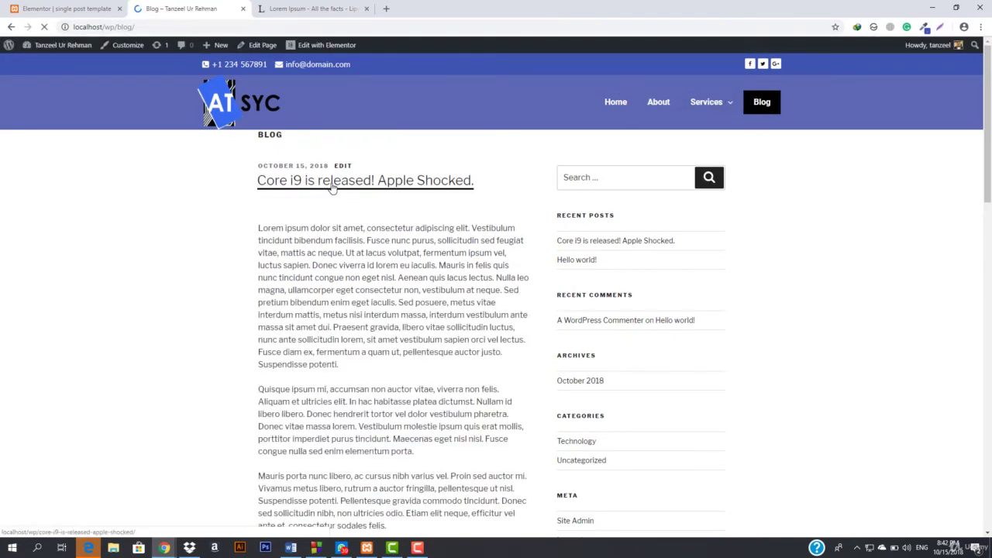
pyautogui.scroll(-10, 382, 290)
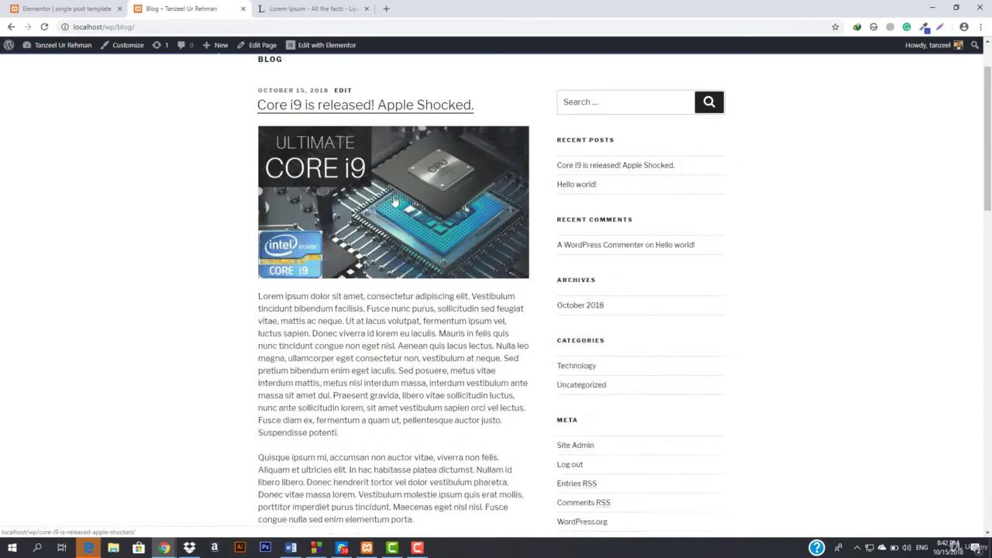
pyautogui.scroll(-5, 381, 290)
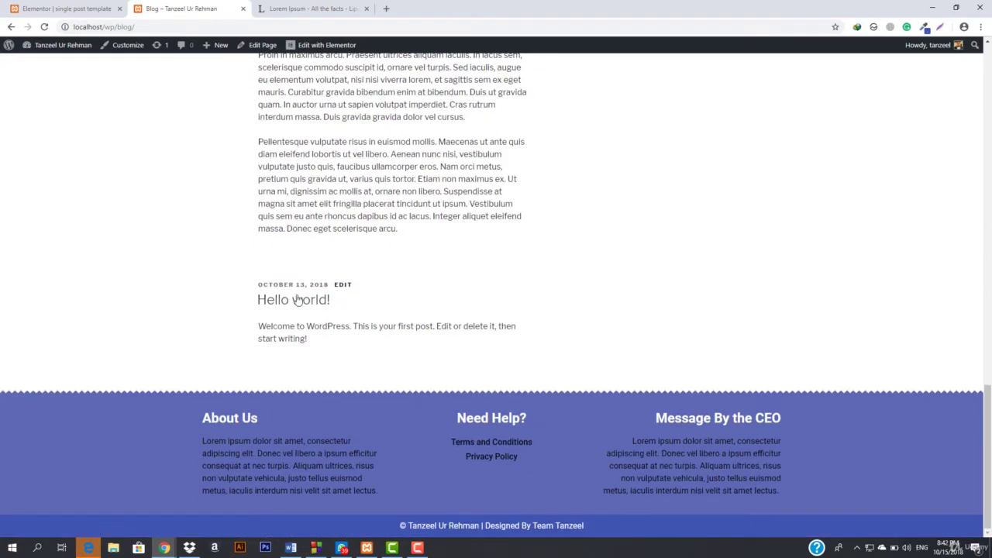
pyautogui.click(293, 302)
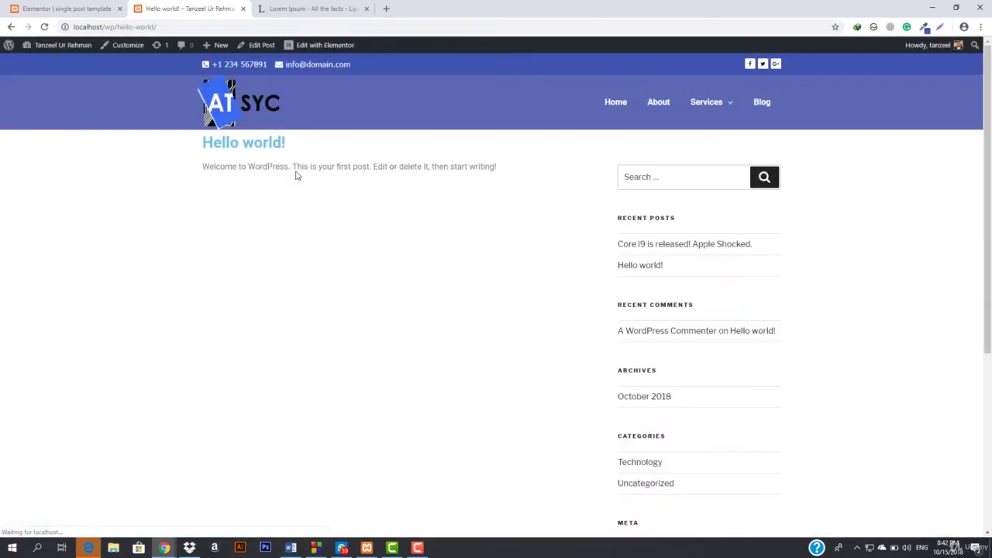
pyautogui.moveTo(200, 138); pyautogui.dragTo(516, 204)
pyautogui.click(293, 204)
# - Reopen the Core i9 post from the Blog page and look through its whole layout
pyautogui.click(763, 101)
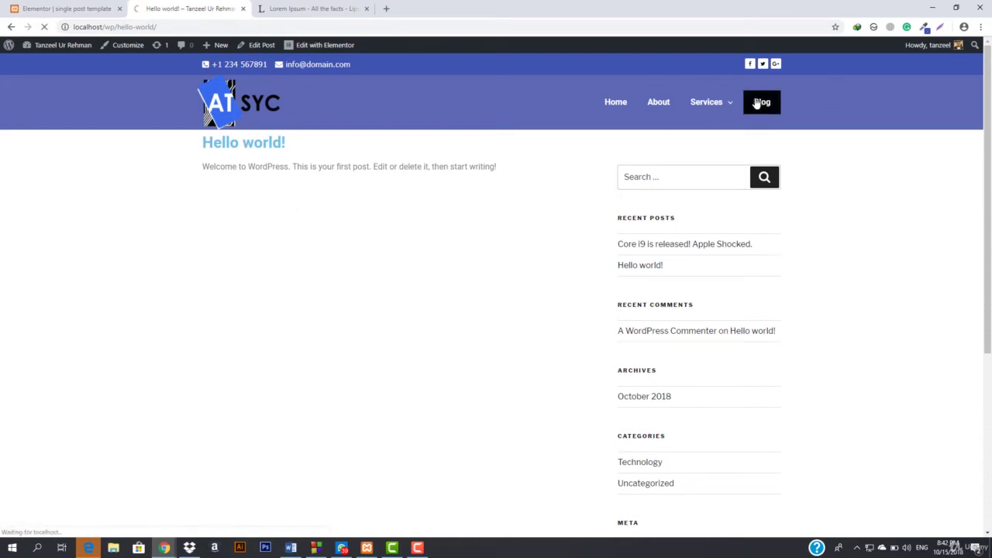
pyautogui.click(405, 183)
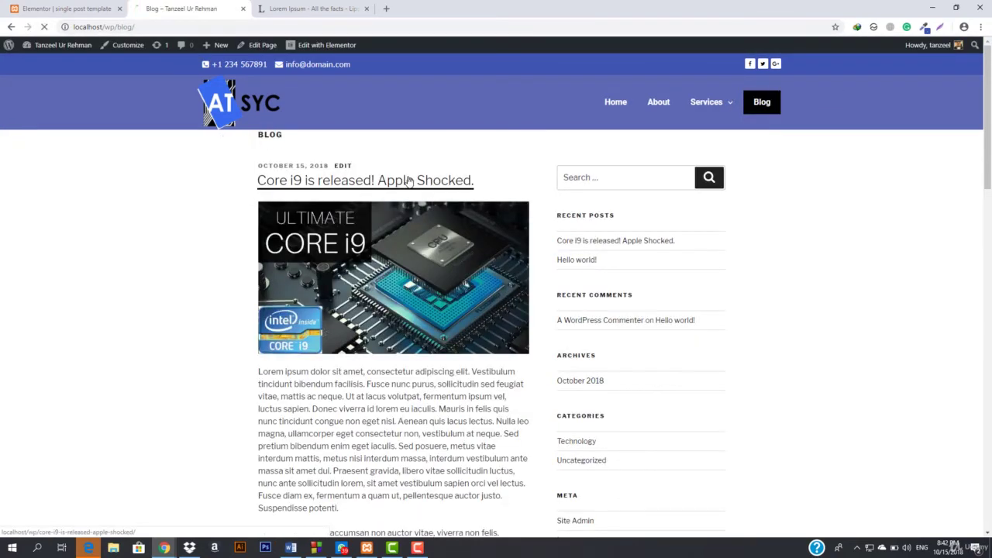
pyautogui.scroll(-6, 402, 202)
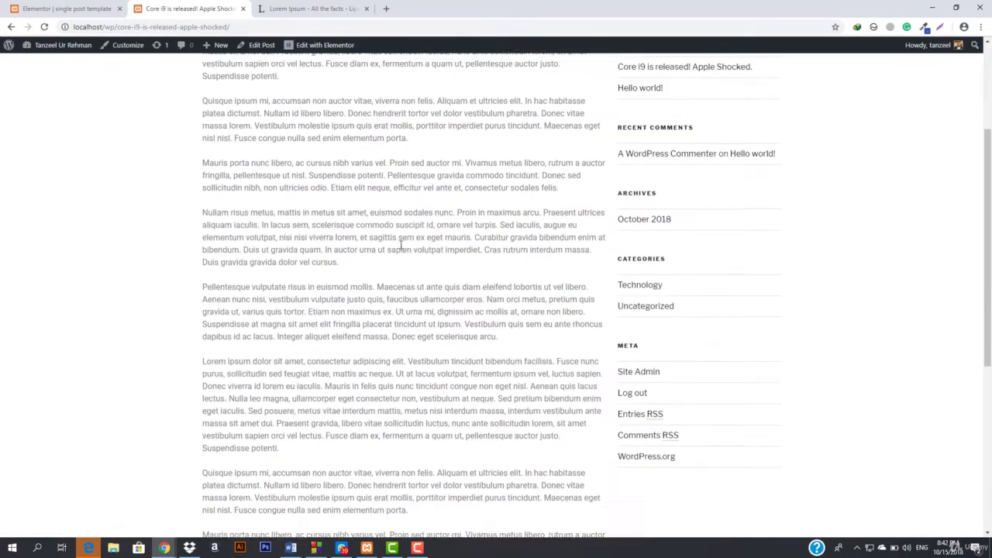
pyautogui.scroll(6, 402, 243)
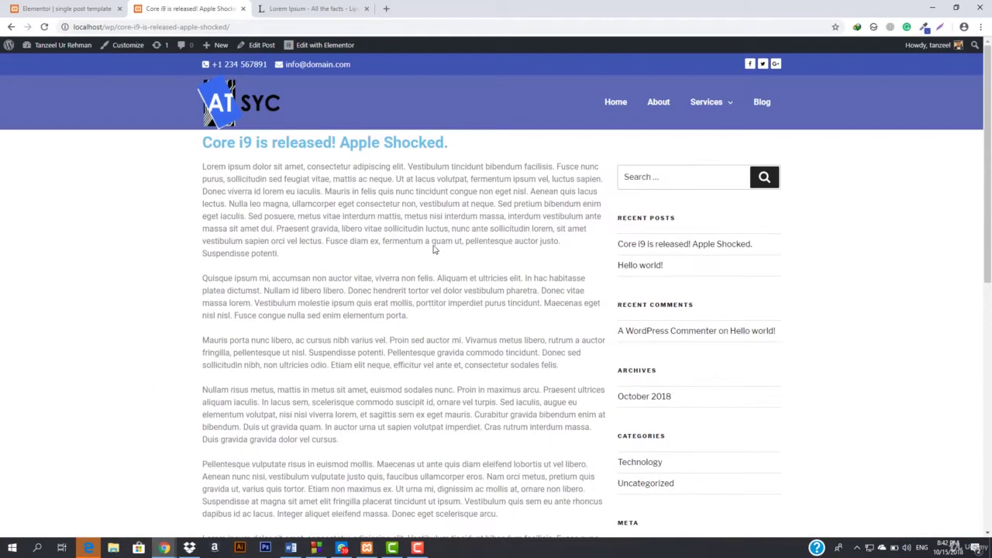
# - Back in the template's Elementor editor, set the post title section's height to Min Height
pyautogui.click(97, 7)
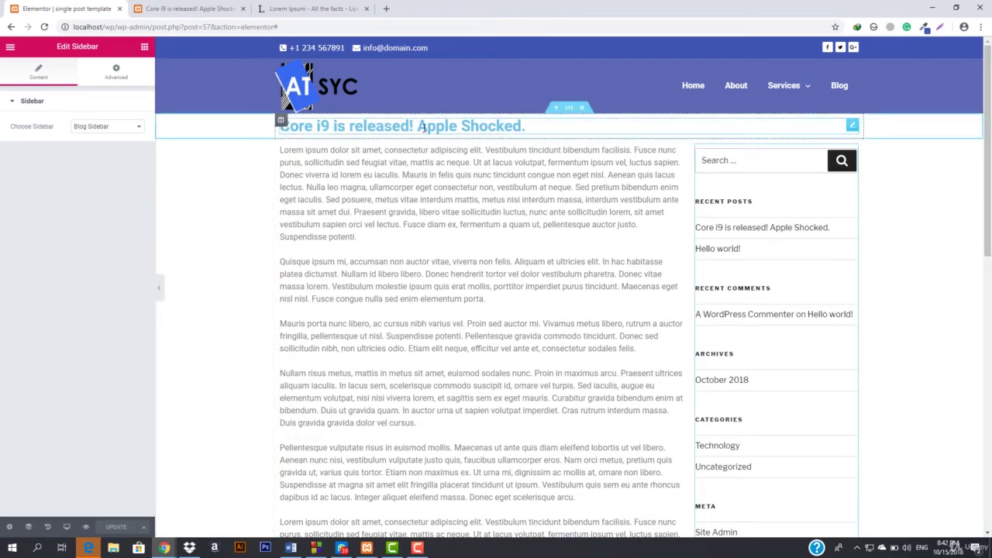
pyautogui.rightClick(218, 136)
pyautogui.click(240, 142)
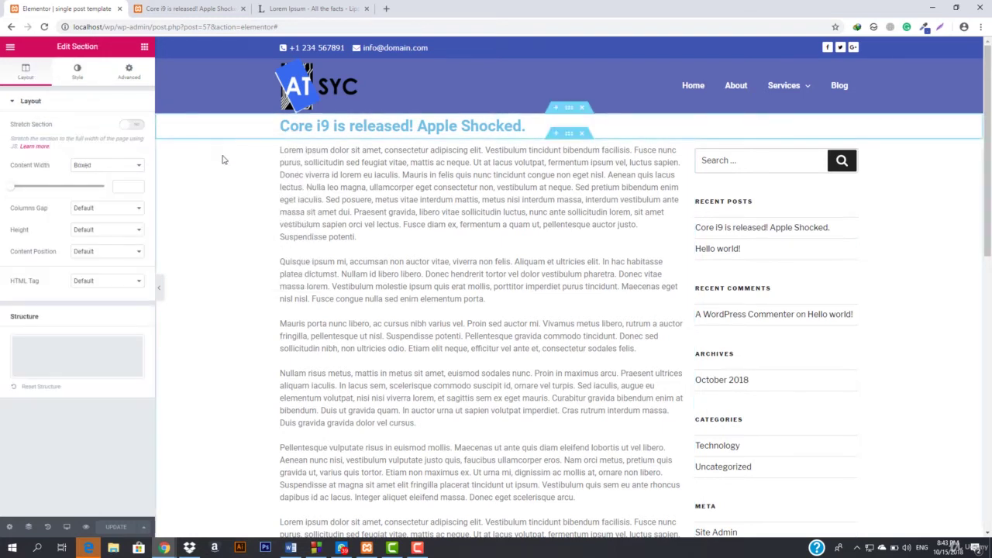
pyautogui.click(118, 231)
pyautogui.click(107, 257)
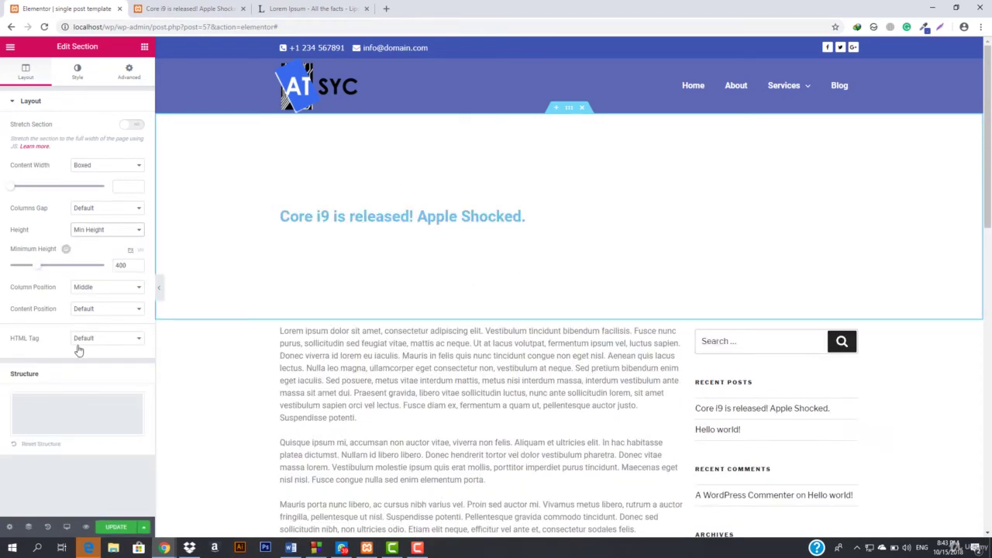
# - Raise the title section's minimum height to 542 and give the section a Classic background type
pyautogui.moveTo(35, 271); pyautogui.dragTo(46, 272)
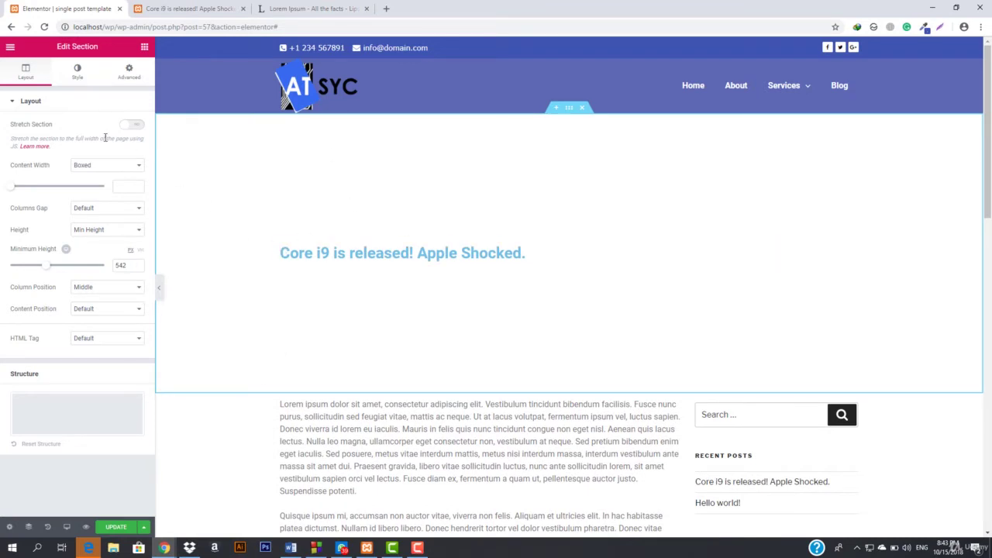
pyautogui.click(81, 74)
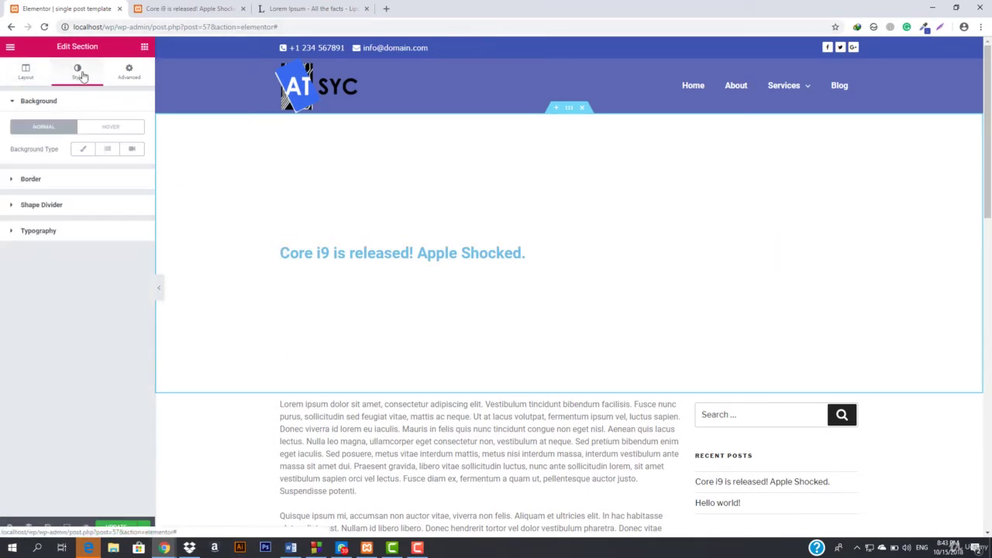
pyautogui.click(83, 151)
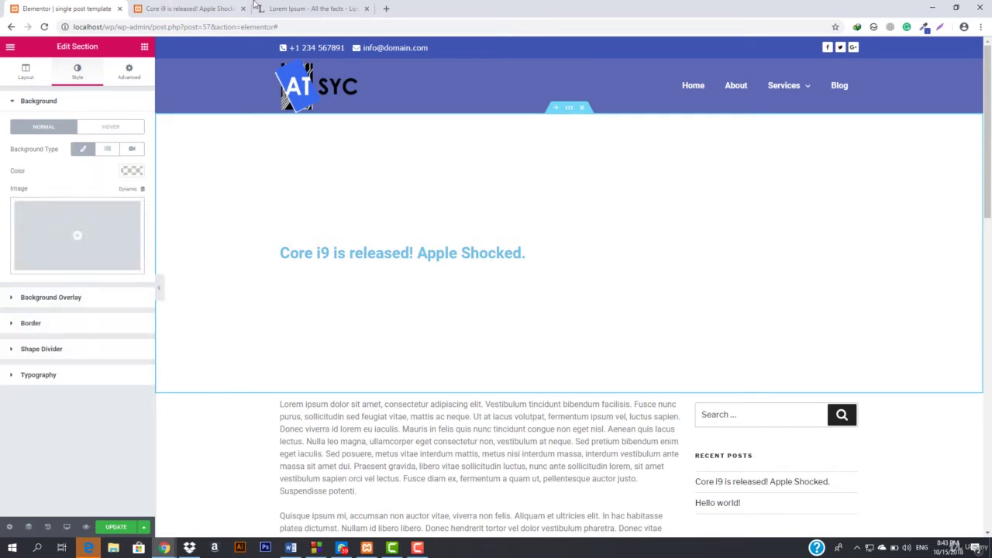
# - Open the Core i9 post for editing from its live page and check its featured image
pyautogui.click(190, 10)
pyautogui.scroll(-4, 405, 329)
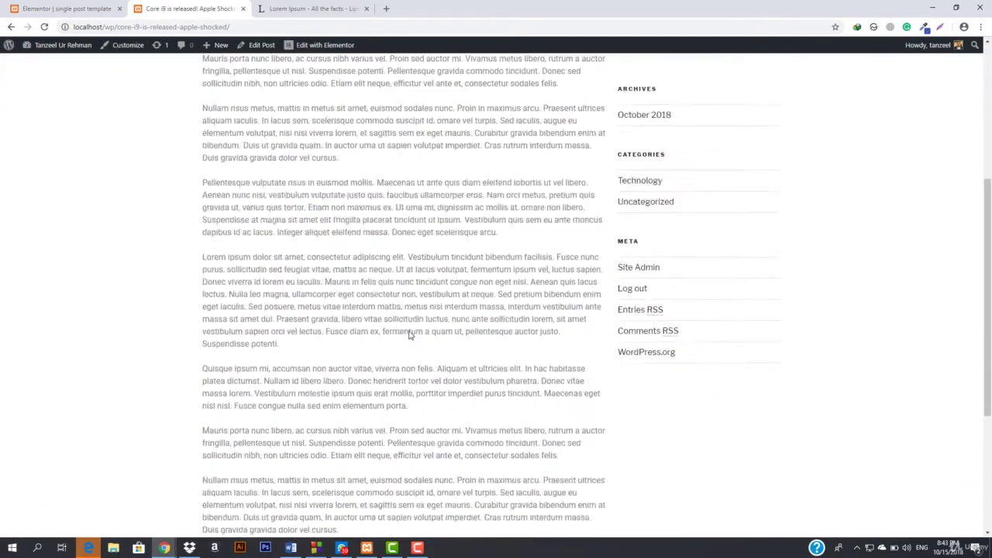
pyautogui.scroll(4, 408, 335)
pyautogui.click(260, 48)
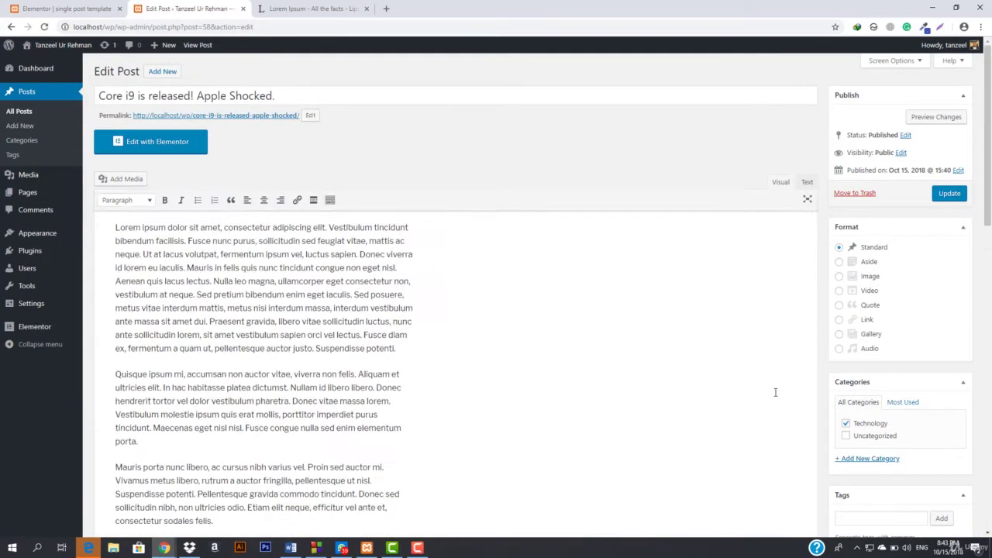
pyautogui.scroll(-4, 776, 388)
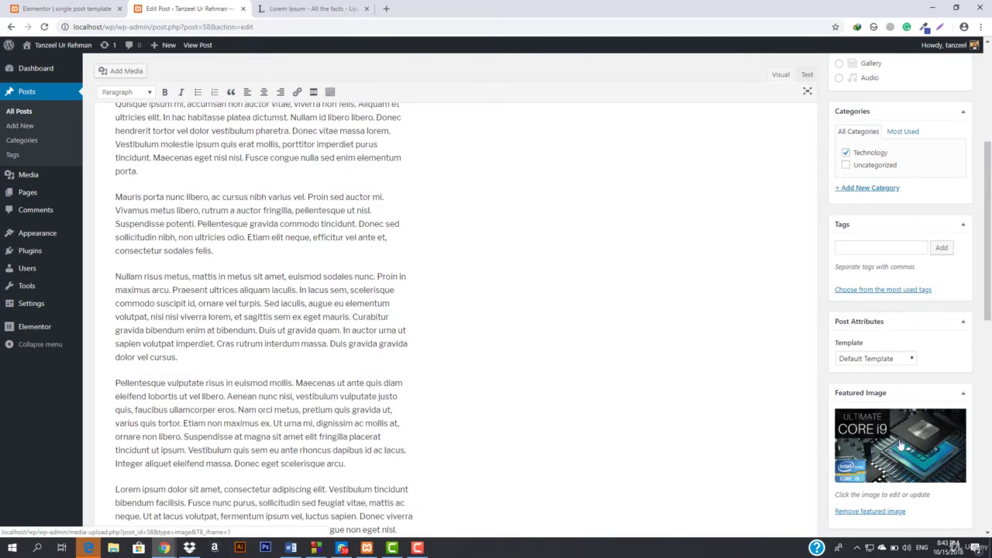
pyautogui.scroll(4, 610, 369)
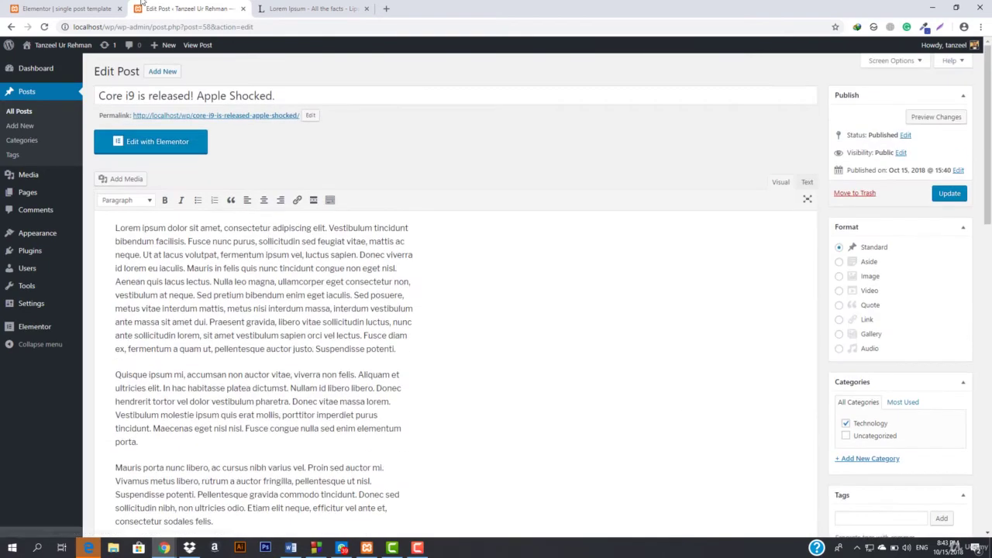
# - Back in the template's Elementor editor, use the dynamic Featured Image as the title section's background image
pyautogui.click(47, 7)
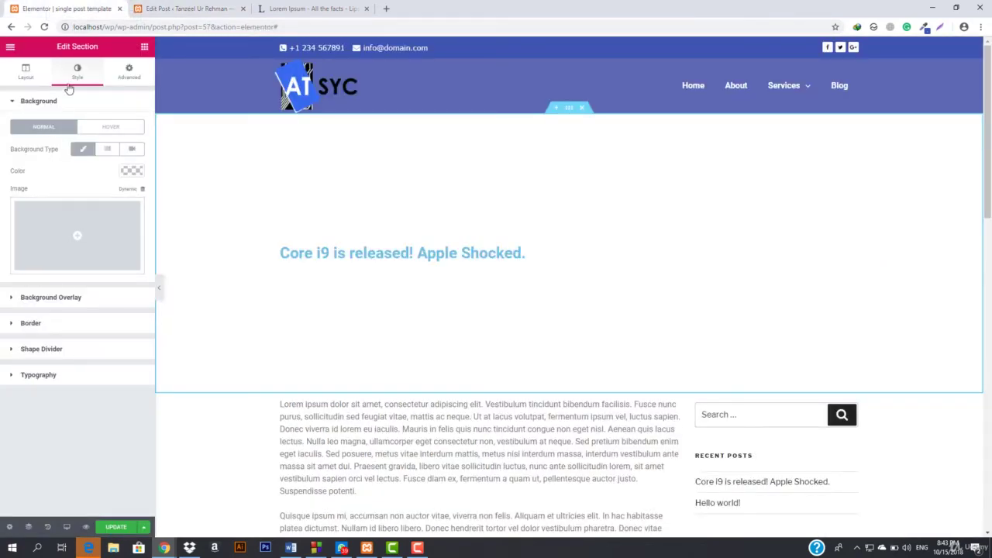
pyautogui.click(131, 189)
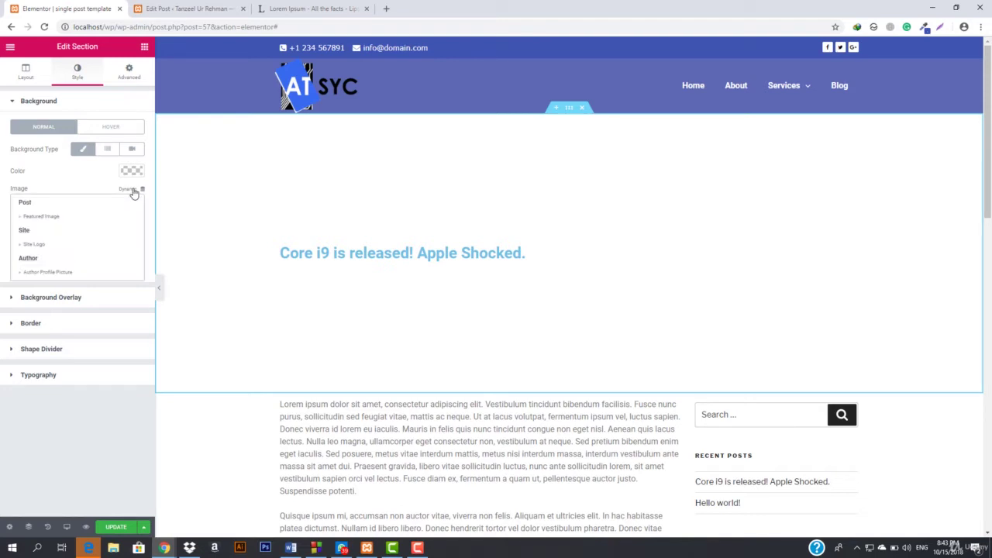
pyautogui.click(44, 220)
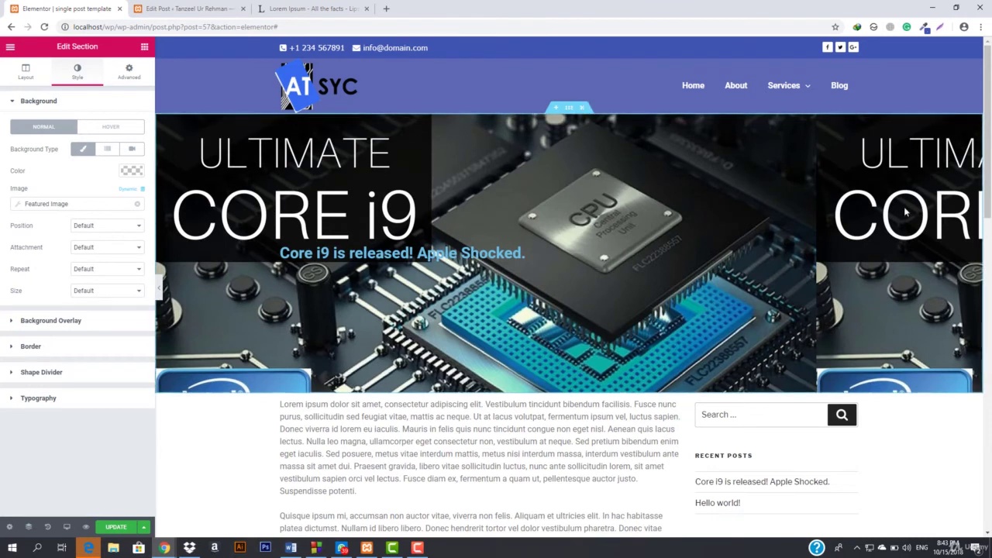
# - Set the background image's attachment to Fixed and its size to Cover, and check the effect while scrolling
pyautogui.click(105, 225)
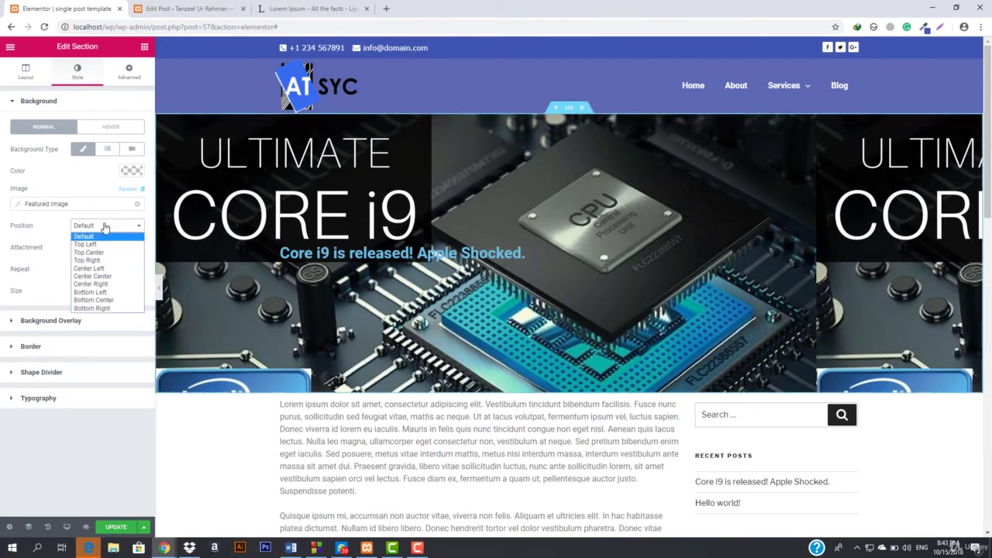
pyautogui.click(108, 237)
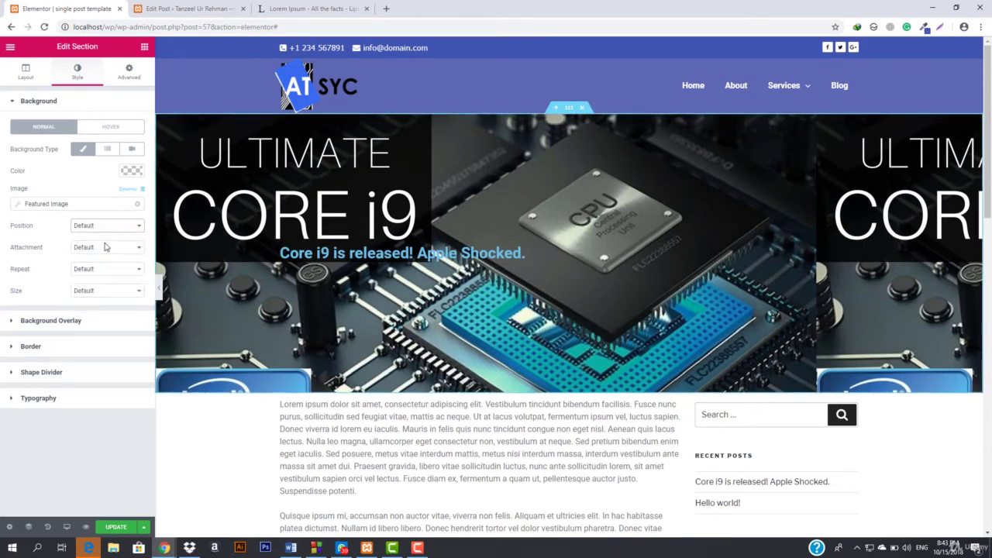
pyautogui.click(102, 248)
pyautogui.click(99, 275)
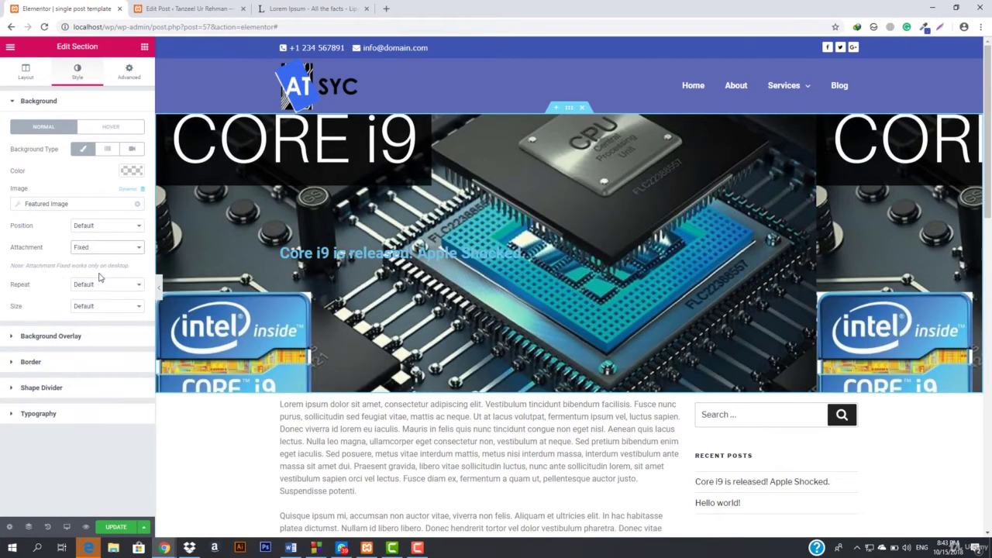
pyautogui.click(84, 309)
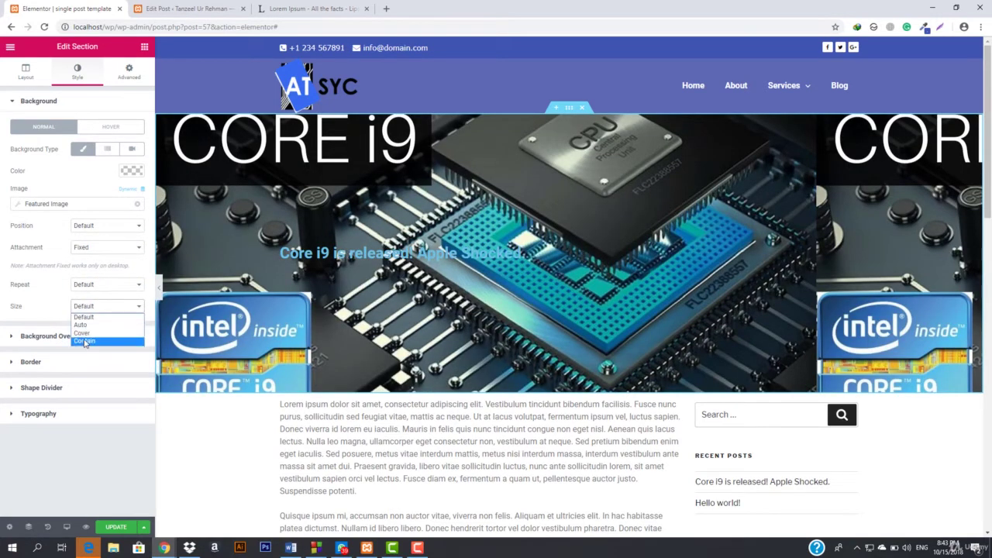
pyautogui.click(90, 335)
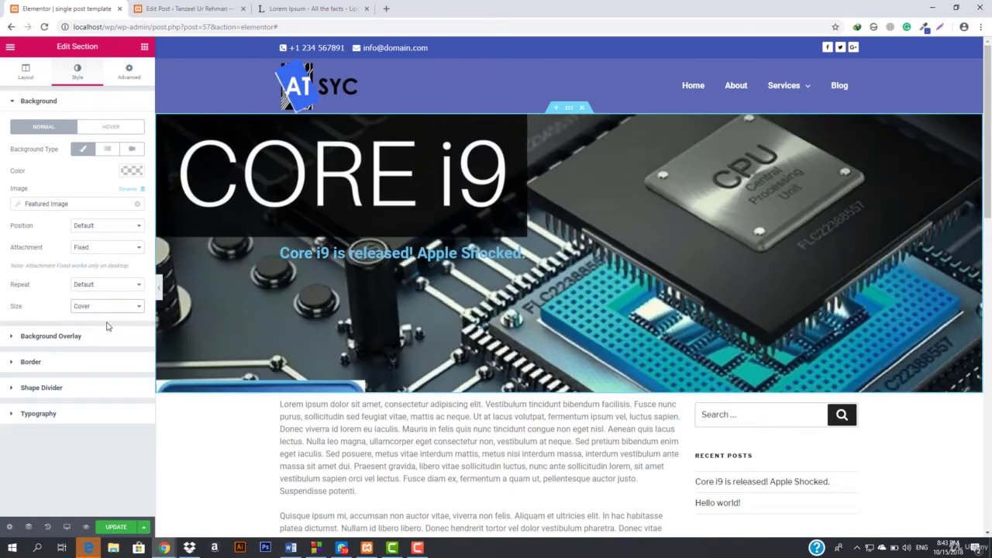
pyautogui.scroll(-2, 478, 274)
pyautogui.scroll(2, 489, 273)
pyautogui.scroll(-3, 500, 272)
pyautogui.scroll(3, 500, 272)
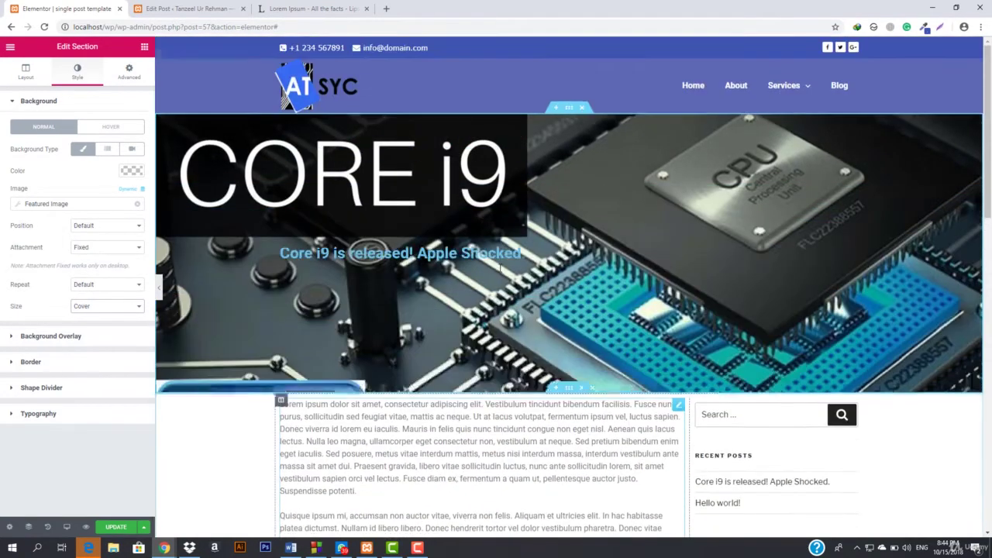
# - Try the Scroll attachment on the title section's background image and set it back to Fixed
pyautogui.click(116, 248)
pyautogui.click(107, 268)
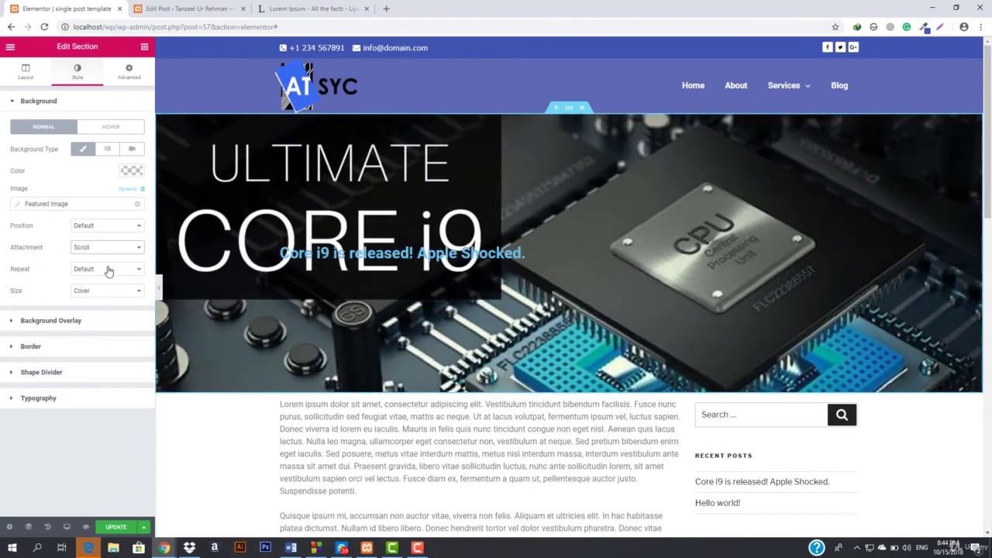
pyautogui.scroll(-1, 775, 249)
pyautogui.scroll(1, 189, 285)
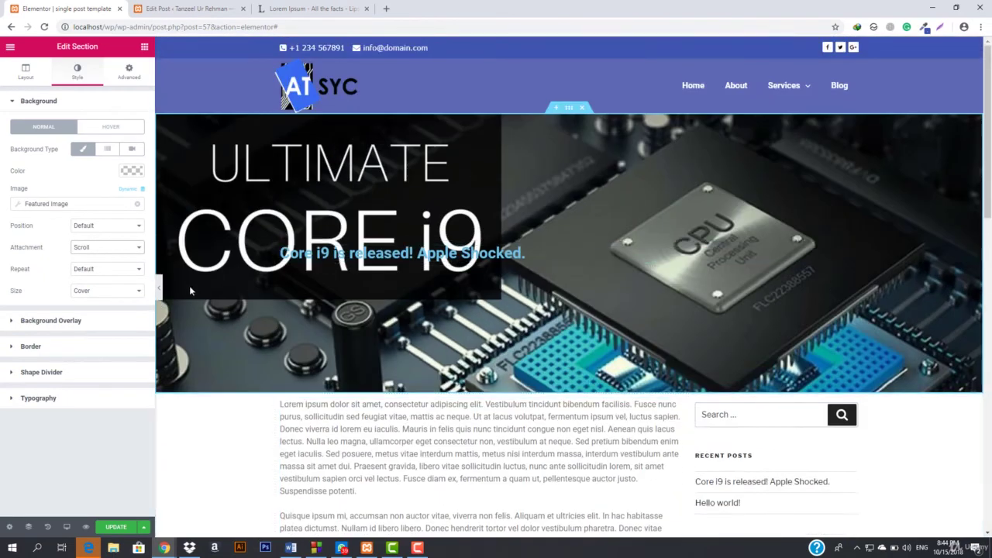
pyautogui.click(117, 248)
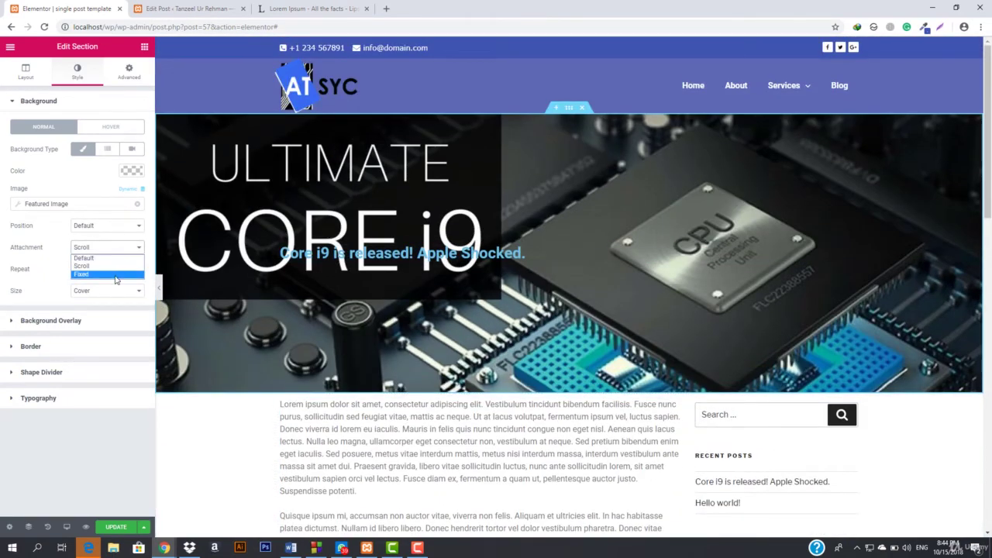
pyautogui.click(116, 274)
pyautogui.scroll(-1, 261, 287)
pyautogui.scroll(1, 261, 287)
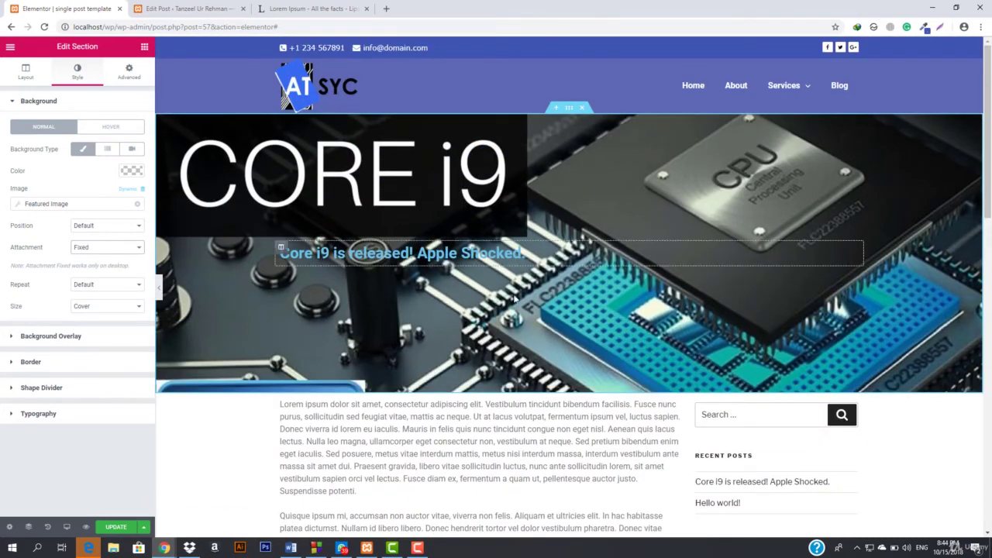
# - Add a Classic background overlay to the title section in black and increase its opacity above 0.5
pyautogui.click(131, 173)
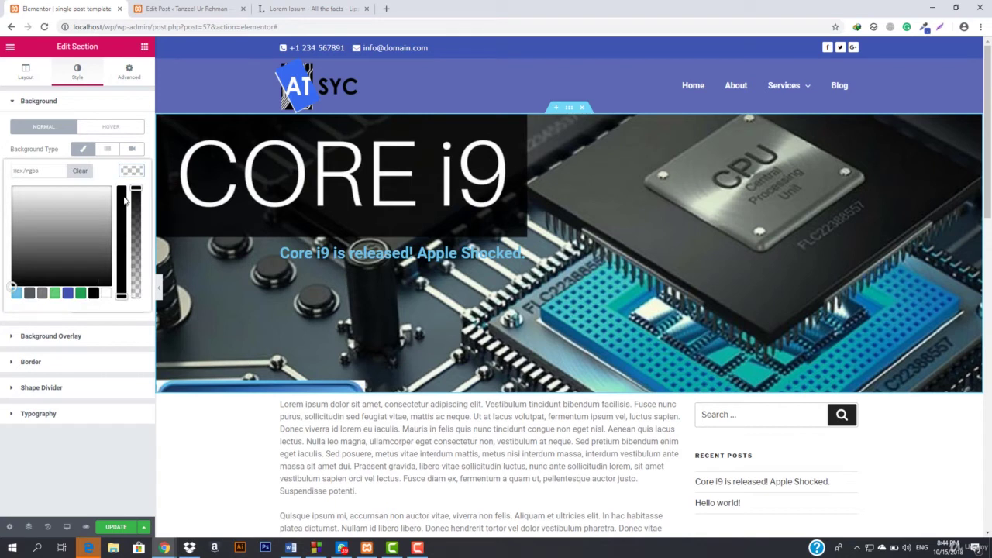
pyautogui.click(128, 175)
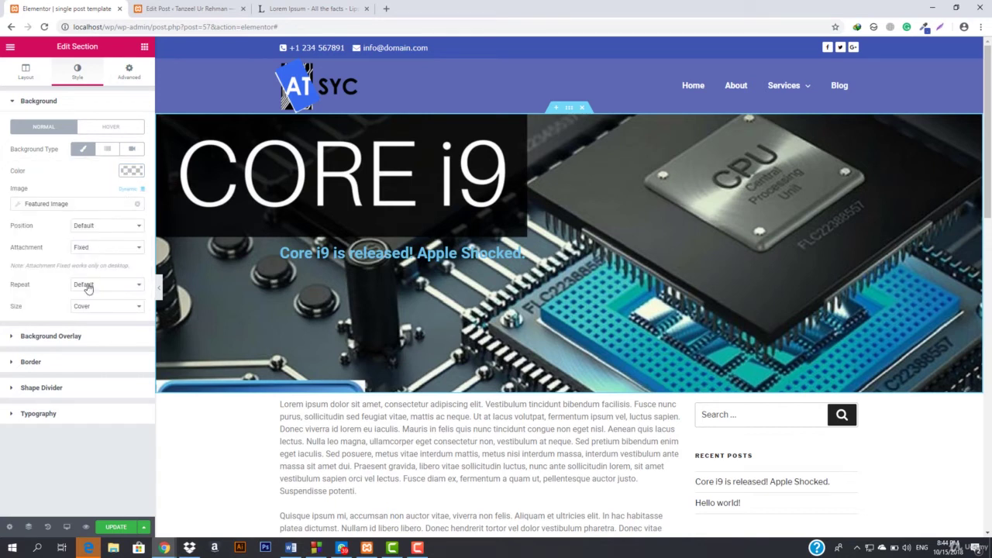
pyautogui.click(67, 337)
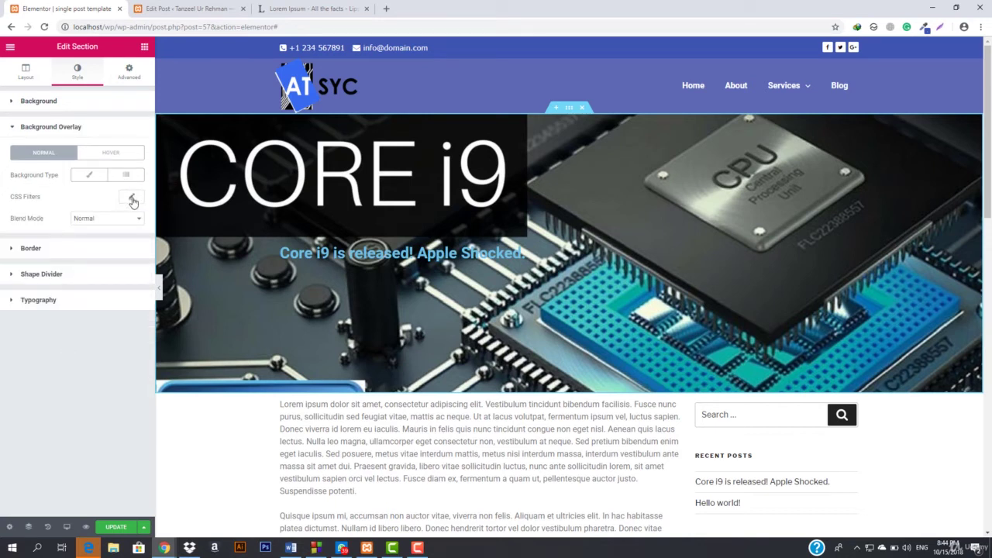
pyautogui.click(86, 176)
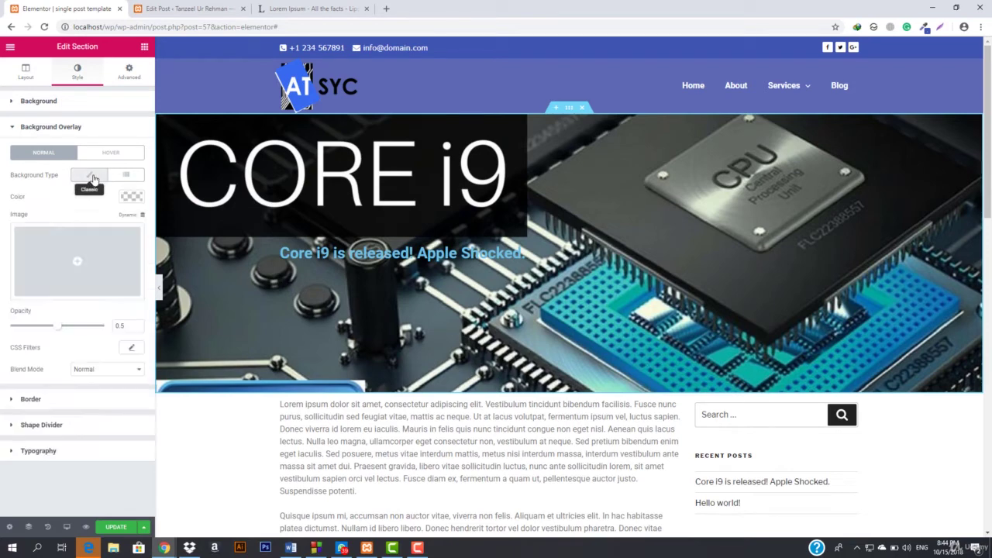
pyautogui.click(87, 277)
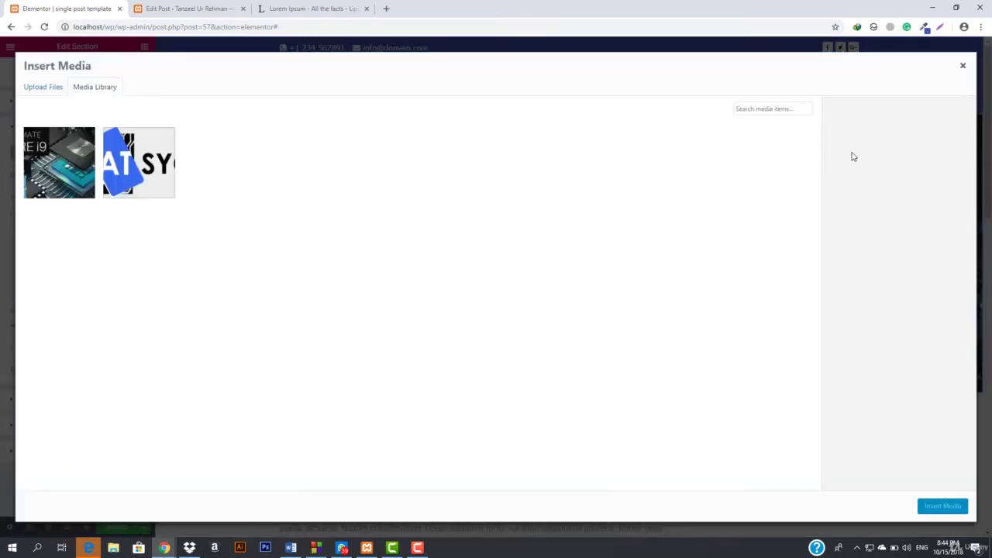
pyautogui.click(963, 68)
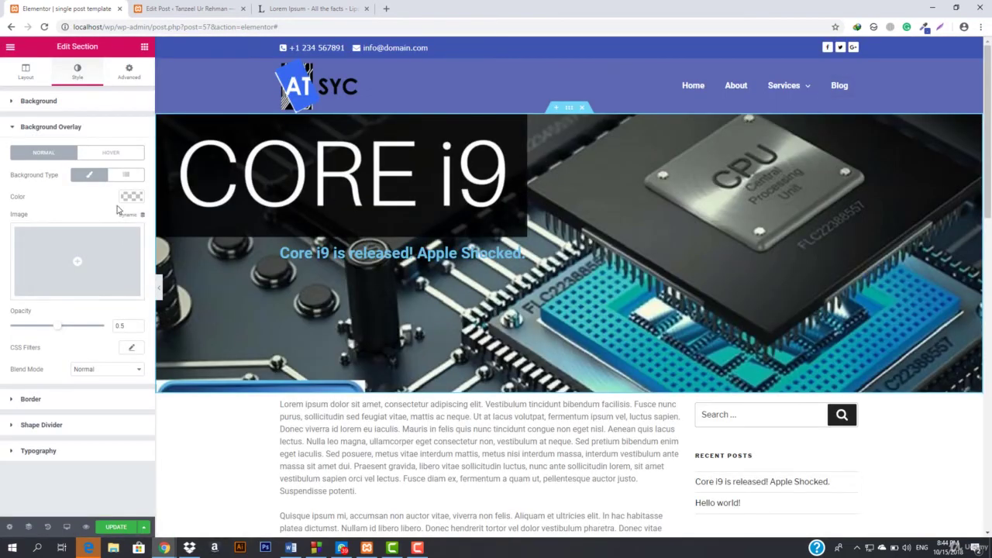
pyautogui.click(130, 197)
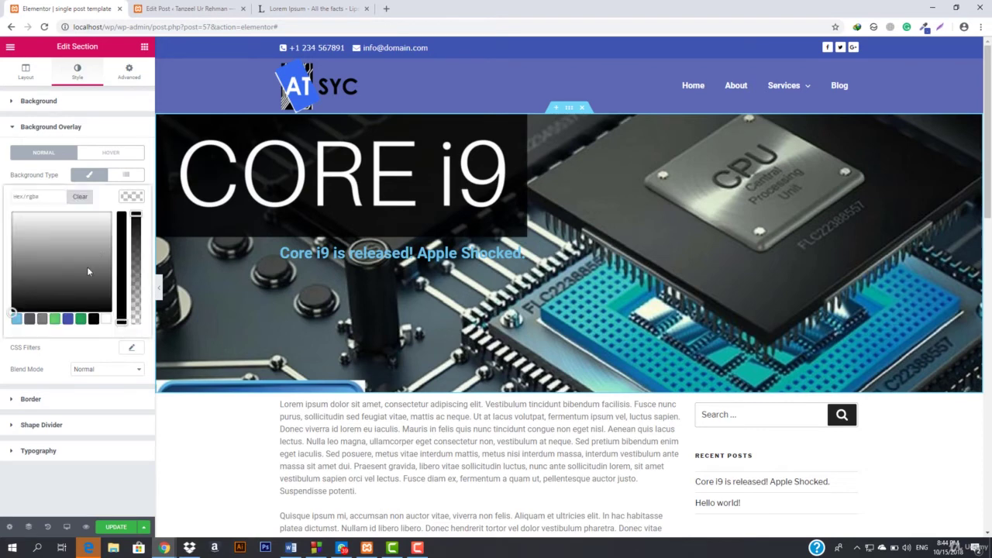
pyautogui.click(93, 319)
pyautogui.click(55, 332)
pyautogui.moveTo(55, 332)
pyautogui.mouseDown()
pyautogui.moveTo(79, 334)
pyautogui.moveTo(69, 334)
pyautogui.mouseUp()
# - Center-align the post title within its section
pyautogui.click(428, 258)
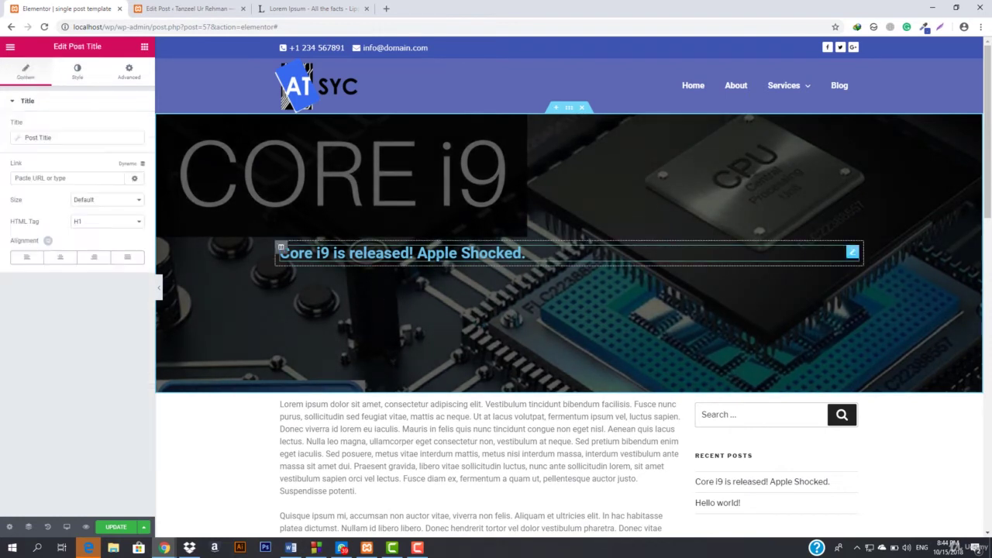
pyautogui.click(59, 259)
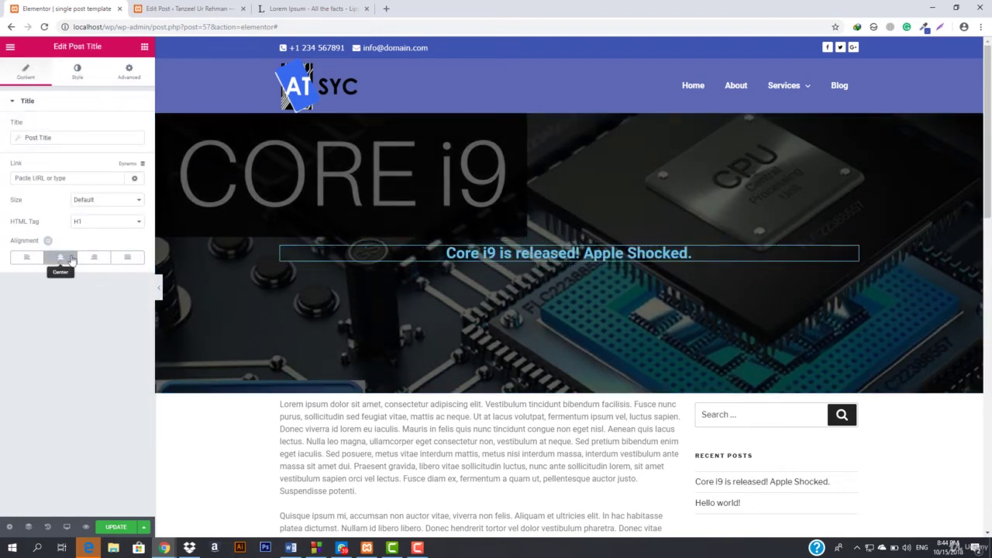
pyautogui.click(144, 46)
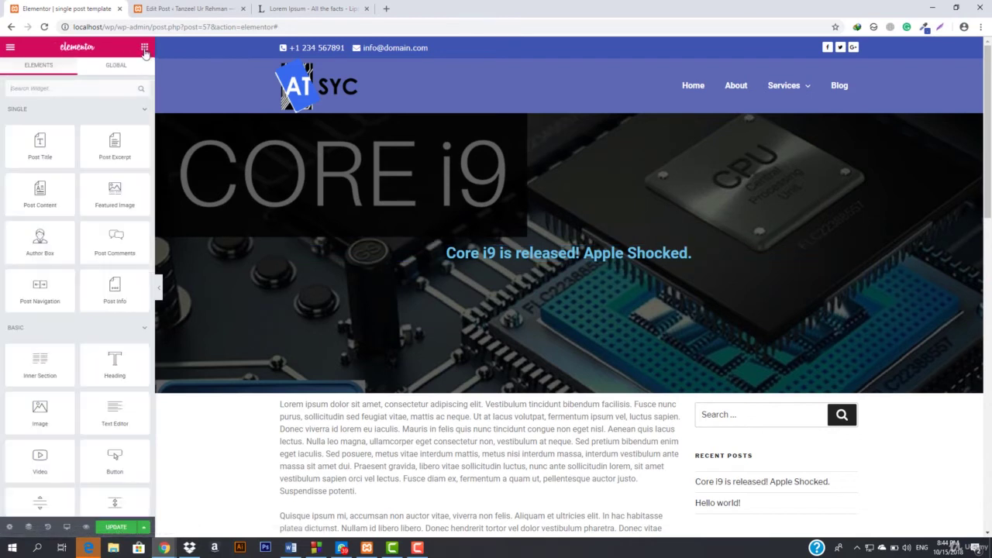
# - Set the post title's typography font family to Annie Use Your Telescope
pyautogui.click(504, 256)
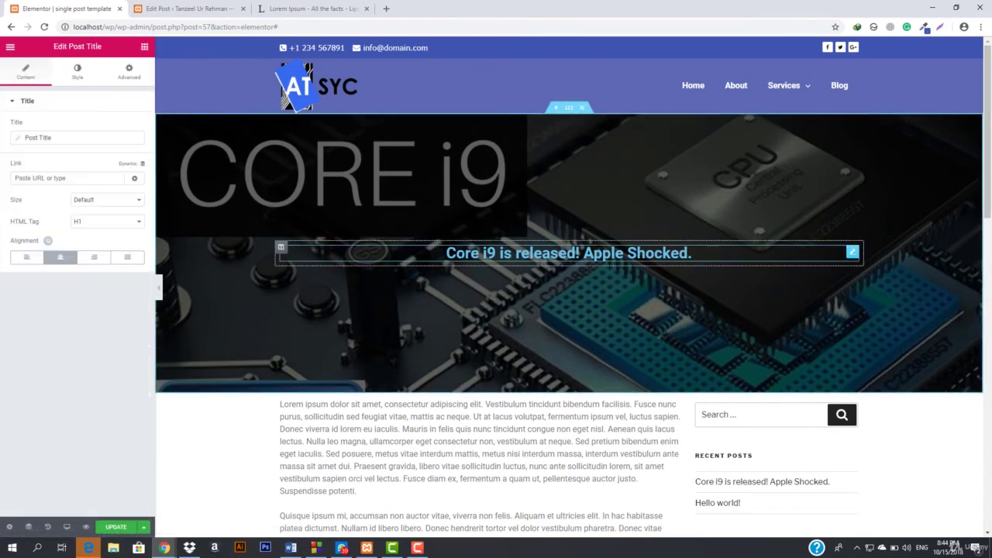
pyautogui.click(78, 71)
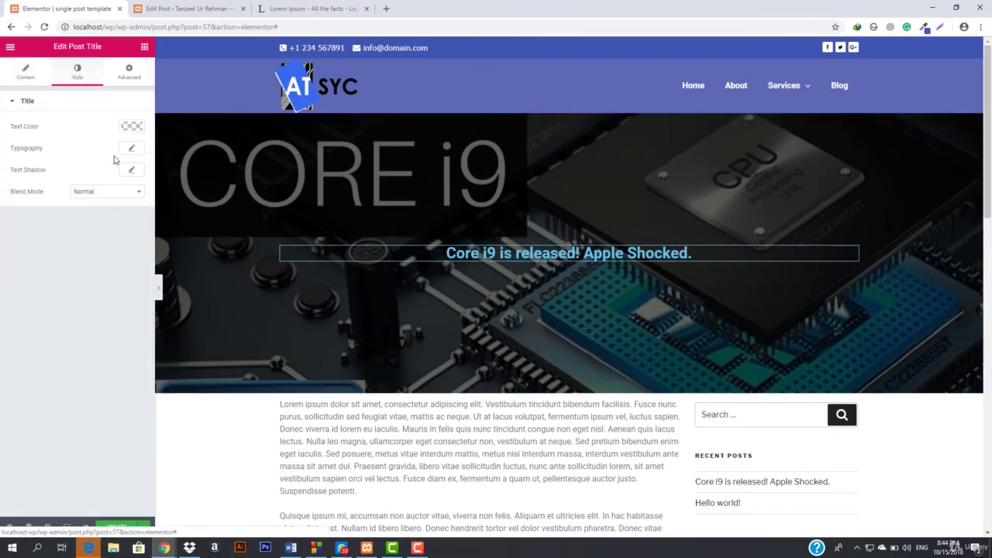
pyautogui.click(131, 150)
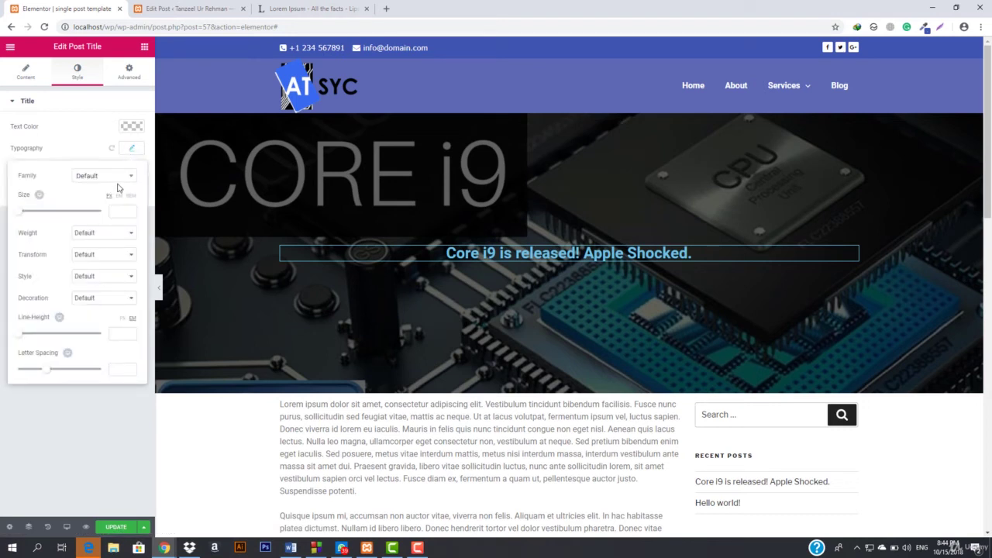
pyautogui.click(105, 177)
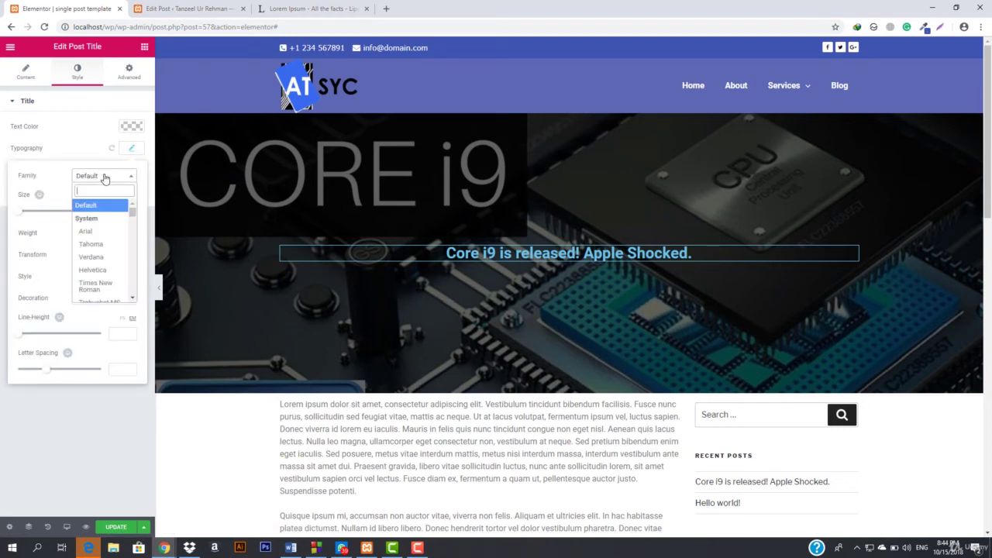
pyautogui.write('annie')
pyautogui.press('Return')
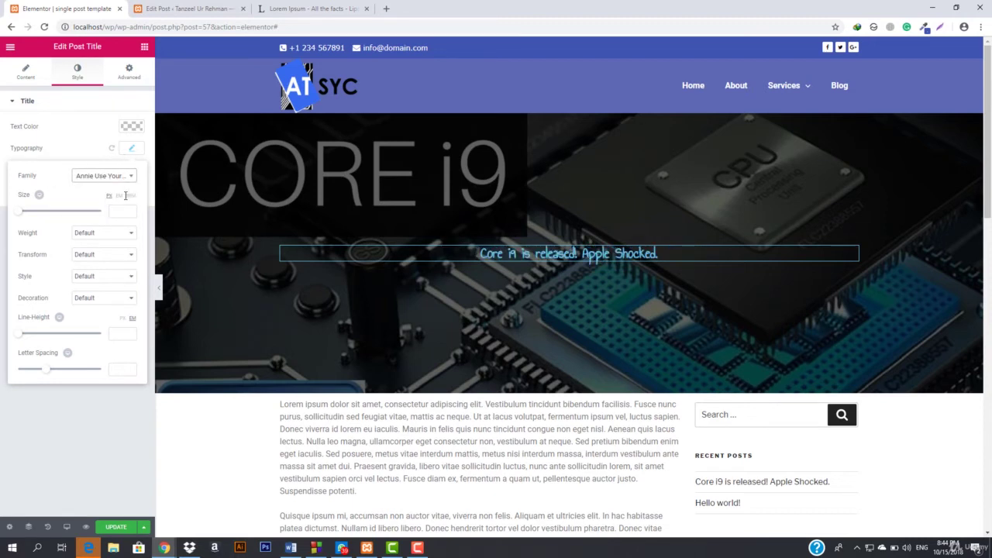
# - Set the post title's font size to 81 px and its text color to white (#ffffff)
pyautogui.moveTo(20, 217); pyautogui.dragTo(54, 218)
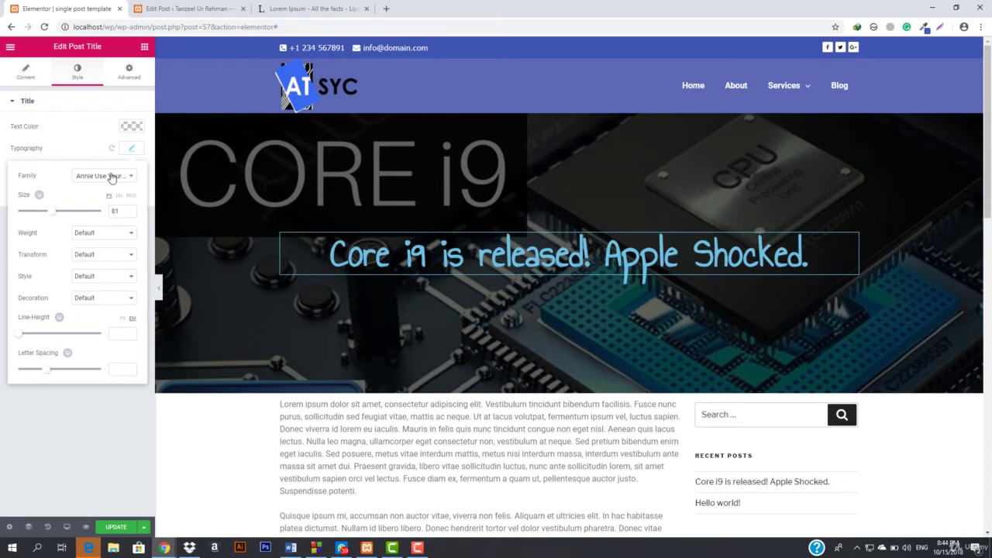
pyautogui.click(132, 128)
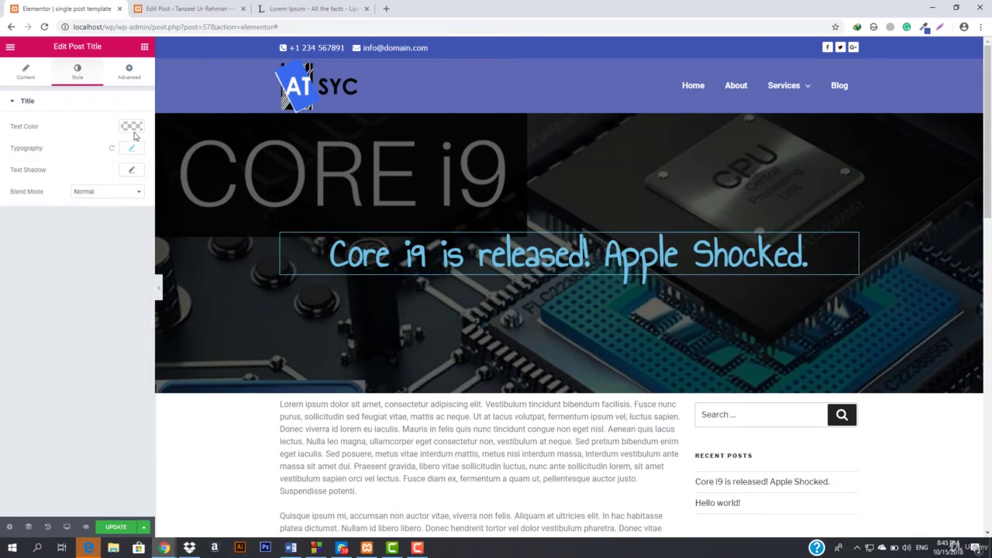
pyautogui.click(132, 126)
pyautogui.click(107, 249)
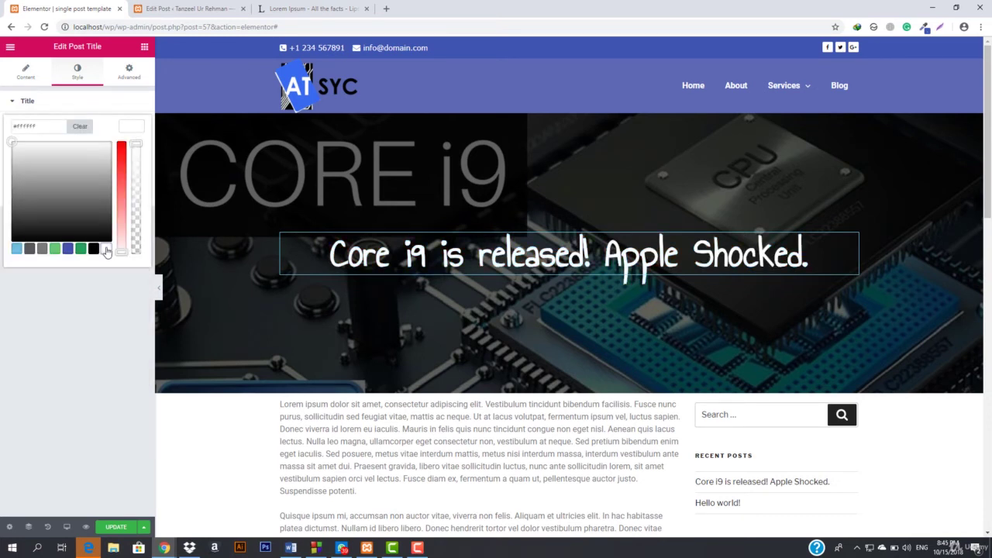
pyautogui.click(134, 132)
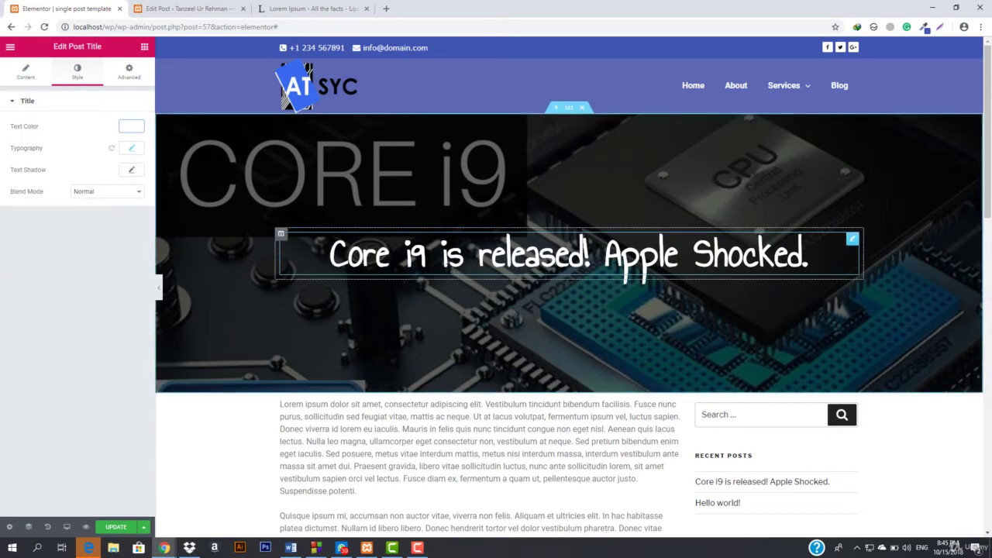
# - Try the Uppercase text transform on the post title and set it back to Default
pyautogui.click(131, 149)
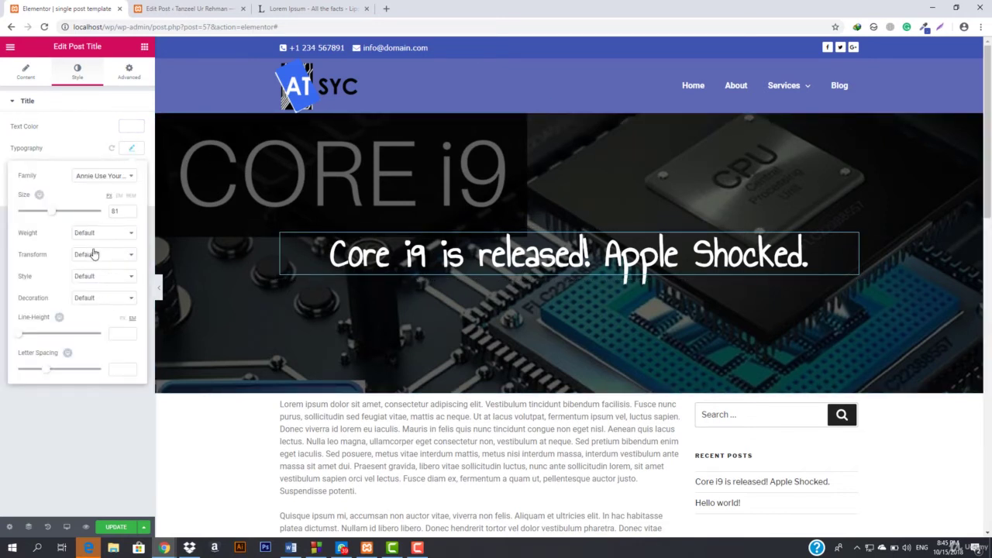
pyautogui.click(94, 255)
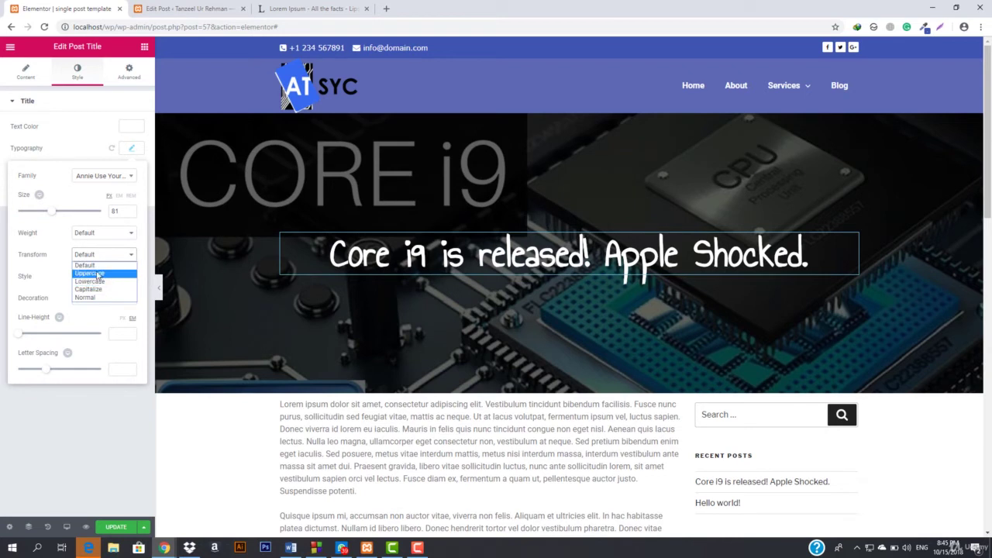
pyautogui.click(99, 275)
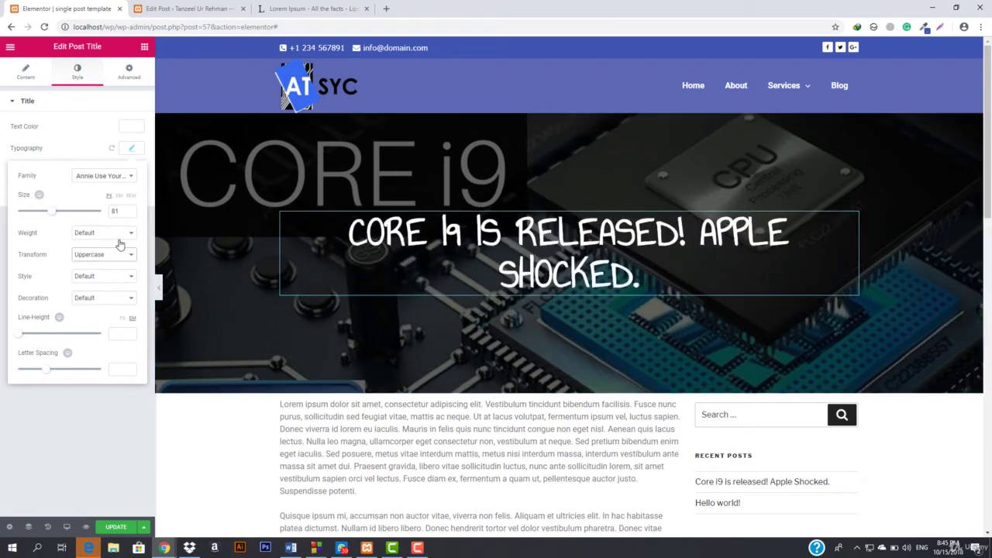
pyautogui.click(98, 258)
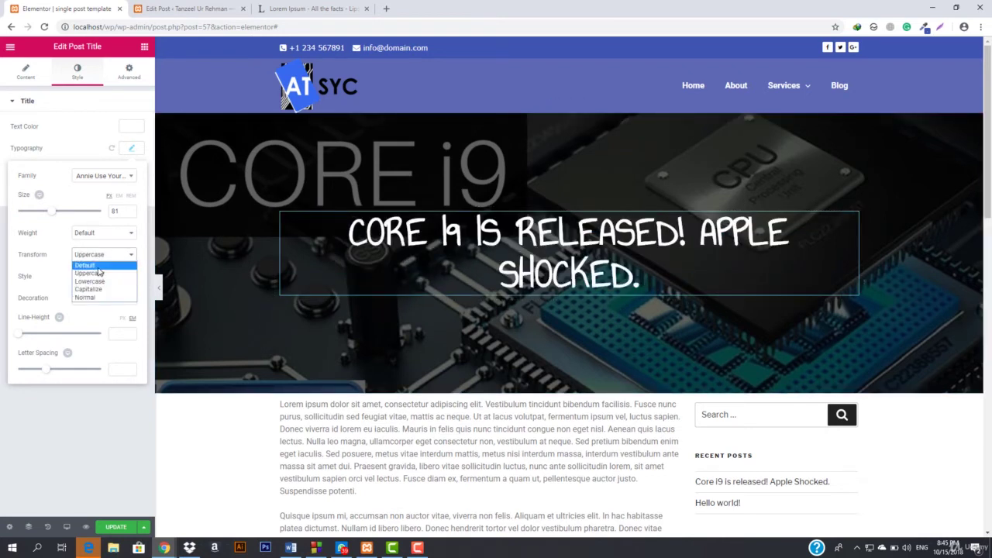
pyautogui.click(98, 266)
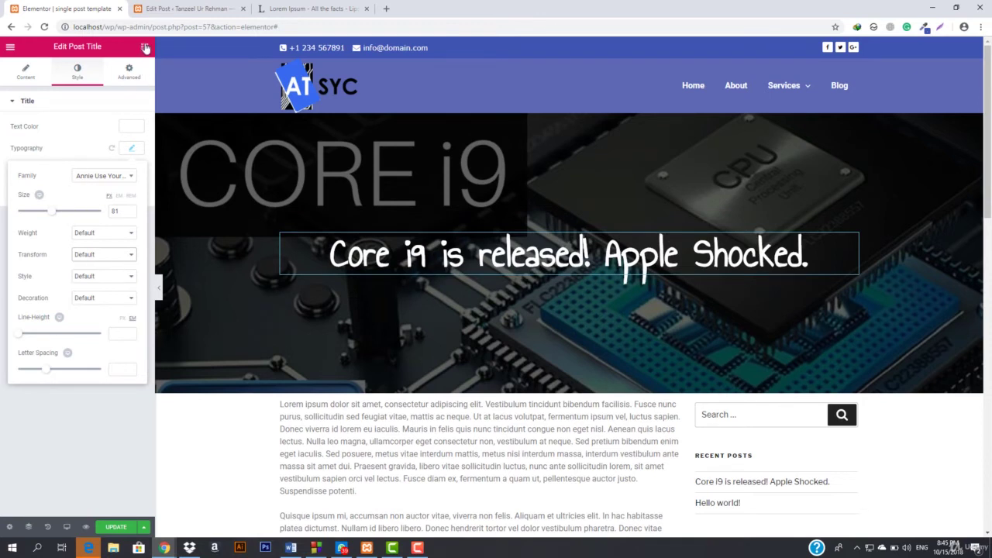
pyautogui.click(133, 152)
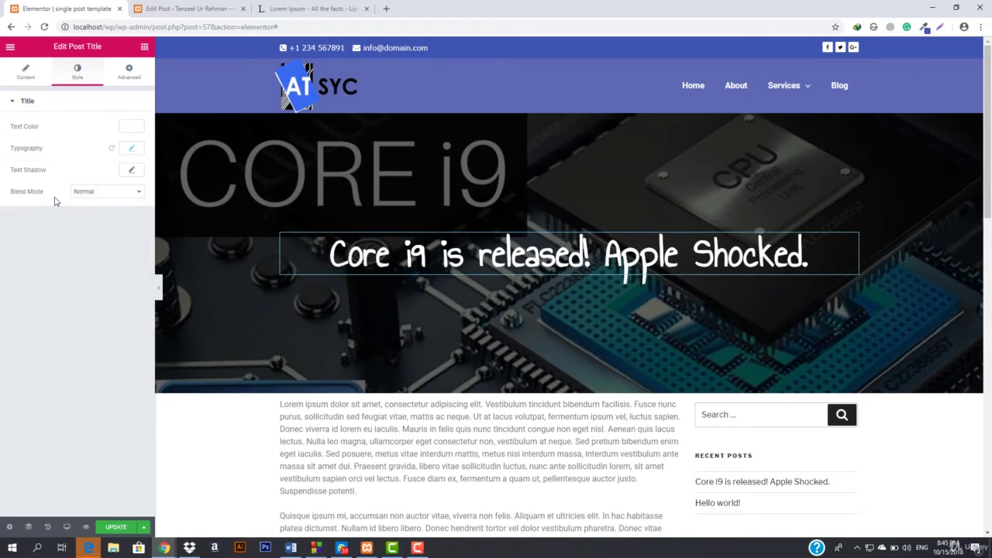
# - Find the Divider widget and add it directly below the post title in the title section
pyautogui.click(25, 76)
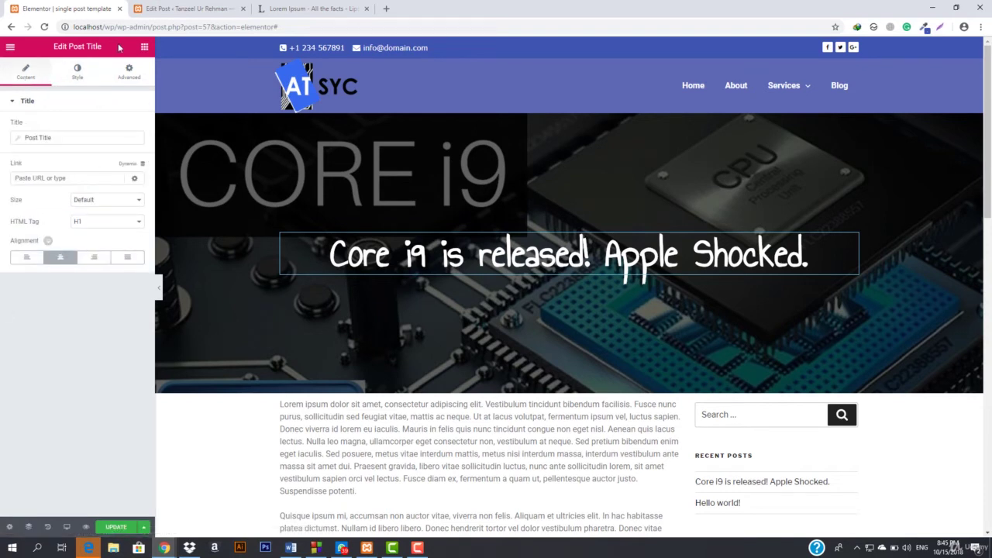
pyautogui.click(144, 47)
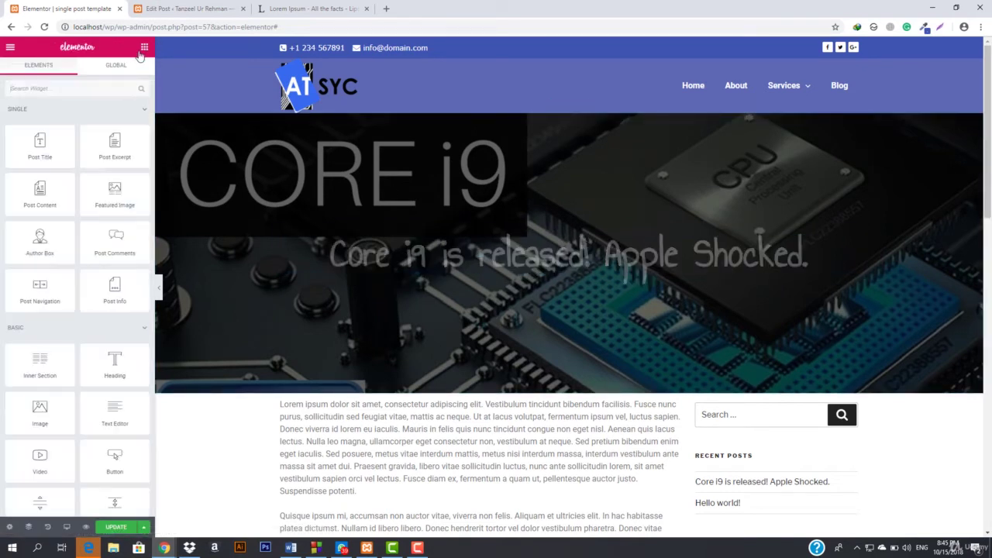
pyautogui.click(80, 90)
pyautogui.write('div')
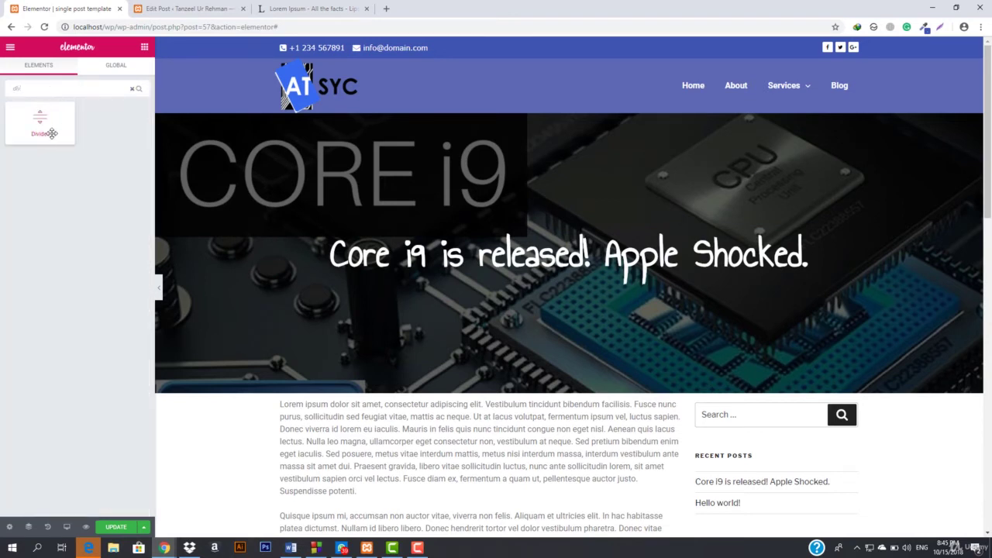
pyautogui.moveTo(39, 117); pyautogui.dragTo(580, 273)
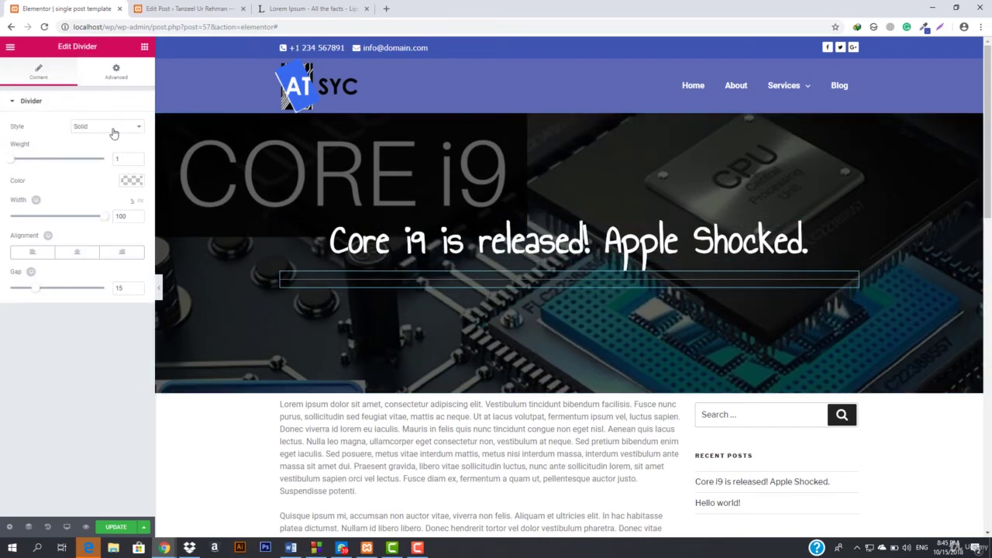
# - Color the divider white and set its weight to 2
pyautogui.click(132, 181)
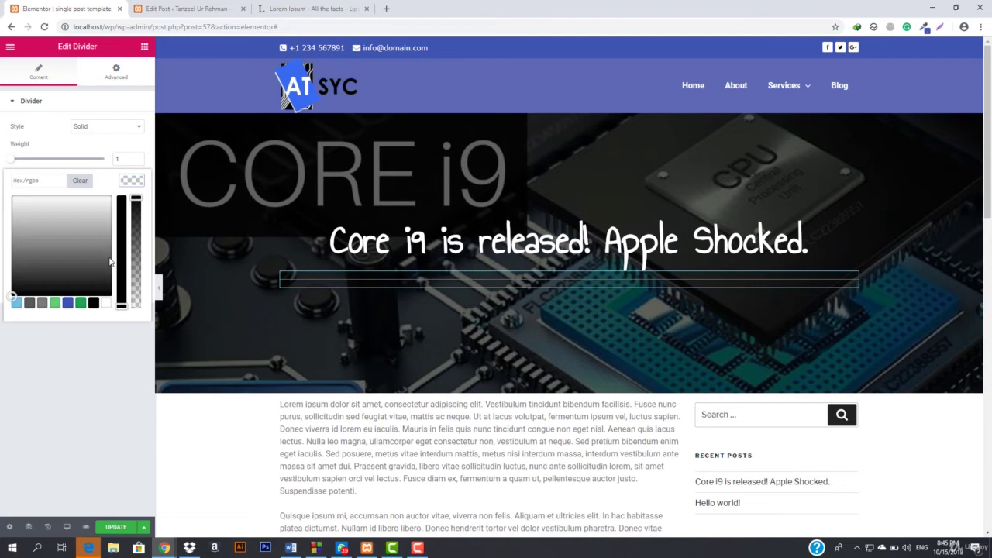
pyautogui.click(107, 303)
pyautogui.click(128, 184)
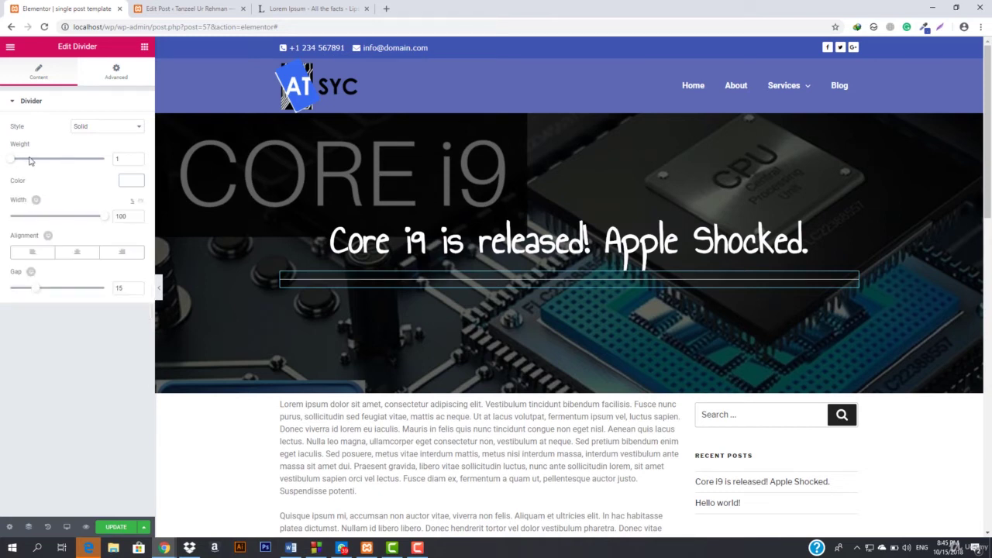
pyautogui.moveTo(9, 163); pyautogui.dragTo(18, 163)
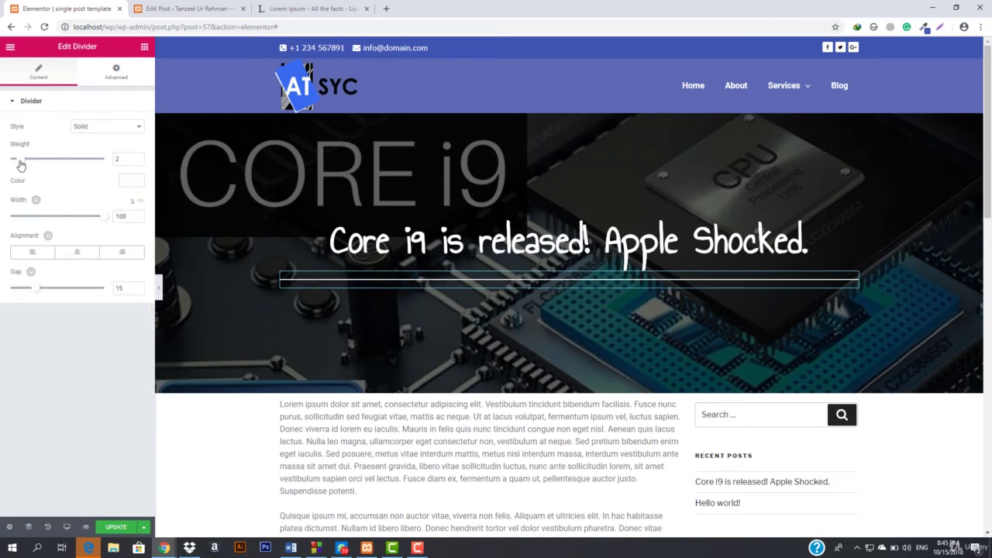
# - Shorten the divider to a small line under the title, center it and set its gap to 7
pyautogui.moveTo(91, 220); pyautogui.dragTo(26, 226)
pyautogui.click(77, 252)
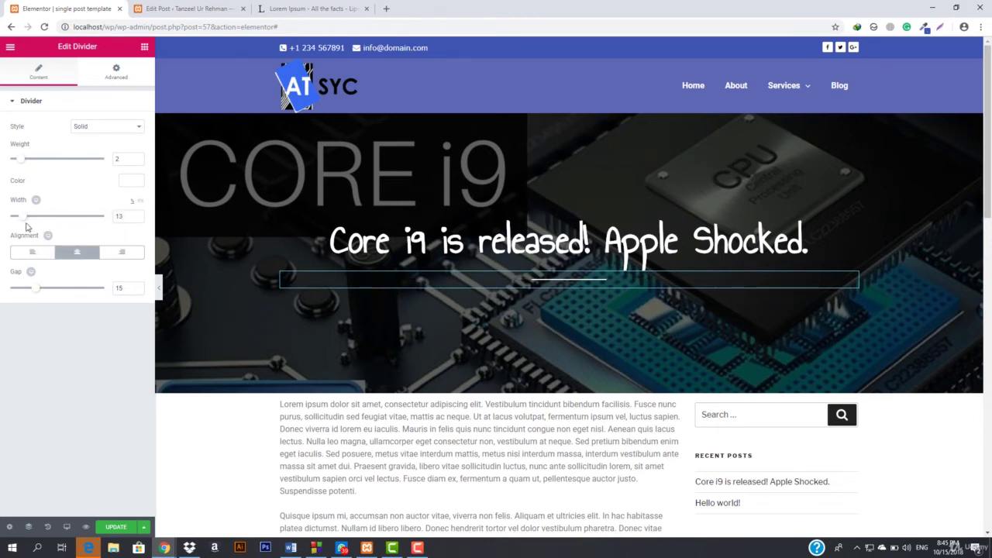
pyautogui.moveTo(29, 292)
pyautogui.mouseDown()
pyautogui.moveTo(42, 293)
pyautogui.moveTo(11, 290)
pyautogui.moveTo(22, 289)
pyautogui.mouseUp()
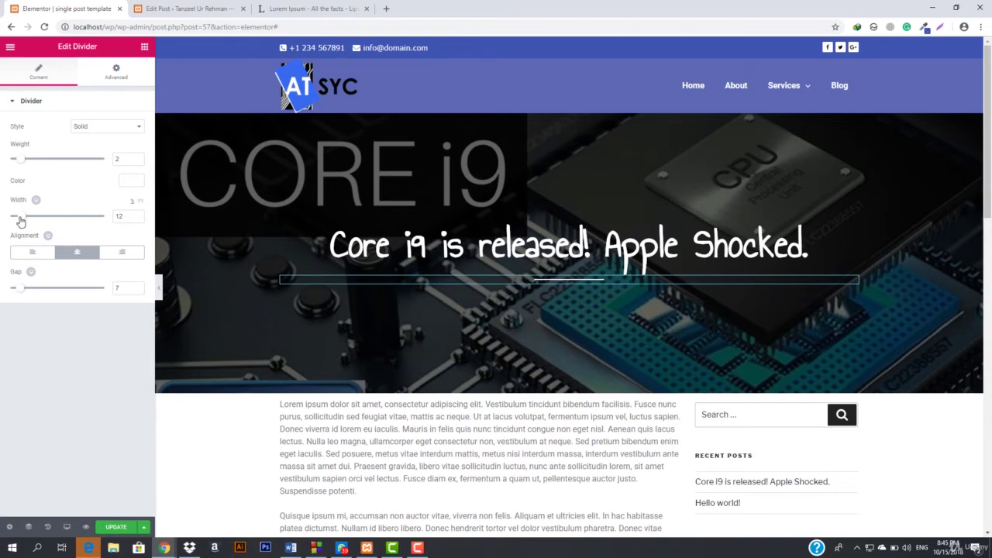
pyautogui.moveTo(21, 222); pyautogui.dragTo(15, 221)
pyautogui.click(144, 49)
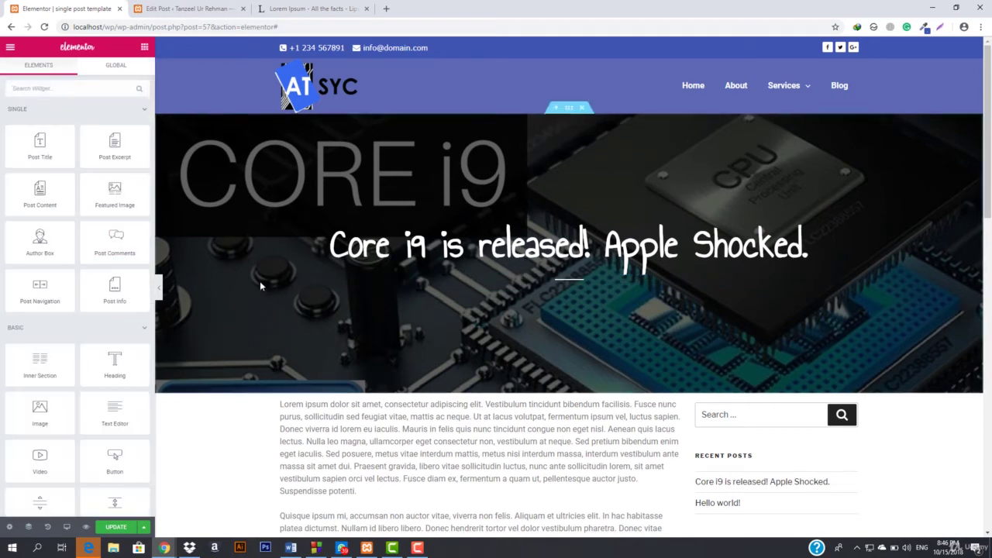
# - Raise the title section's background overlay opacity to 0.81
pyautogui.rightClick(224, 172)
pyautogui.click(247, 182)
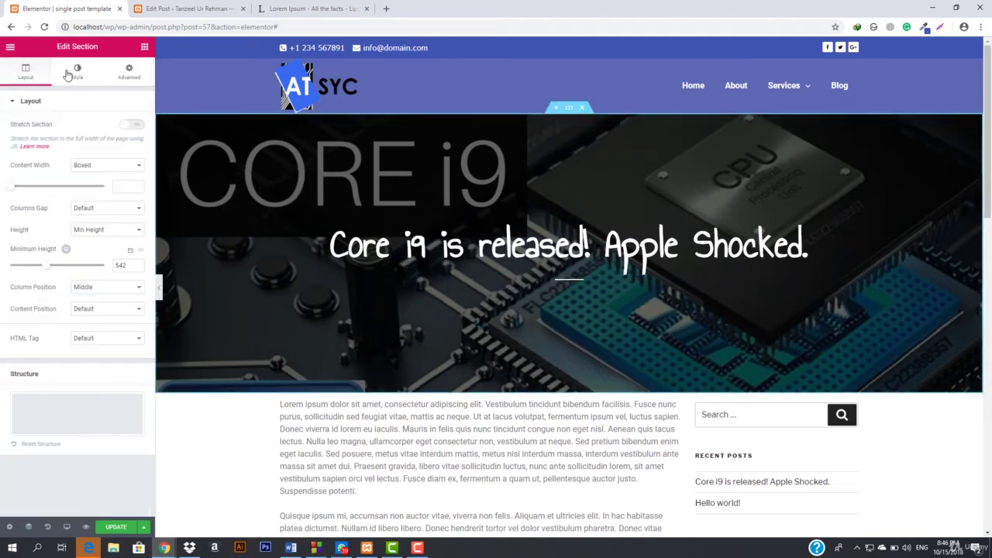
pyautogui.rightClick(267, 150)
pyautogui.click(294, 163)
pyautogui.click(78, 86)
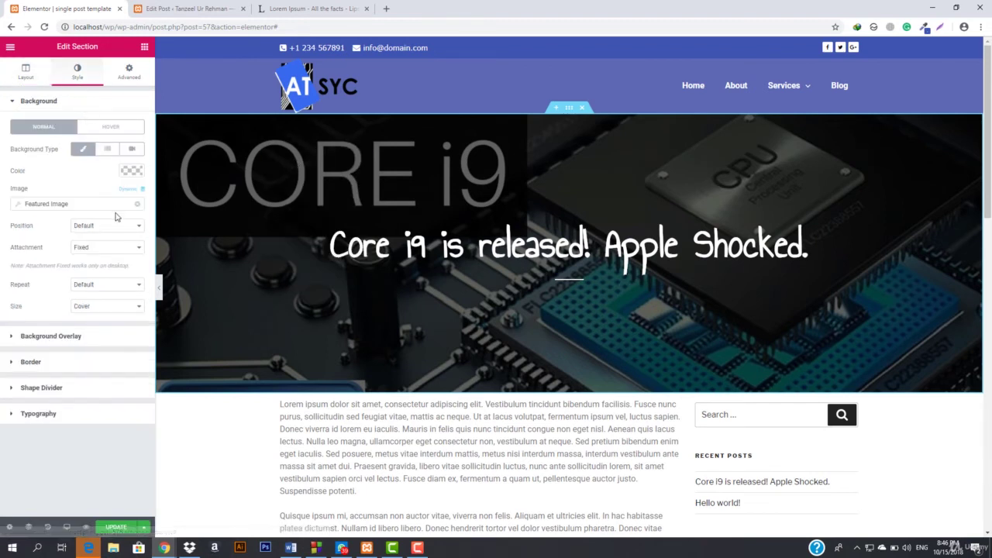
pyautogui.click(85, 326)
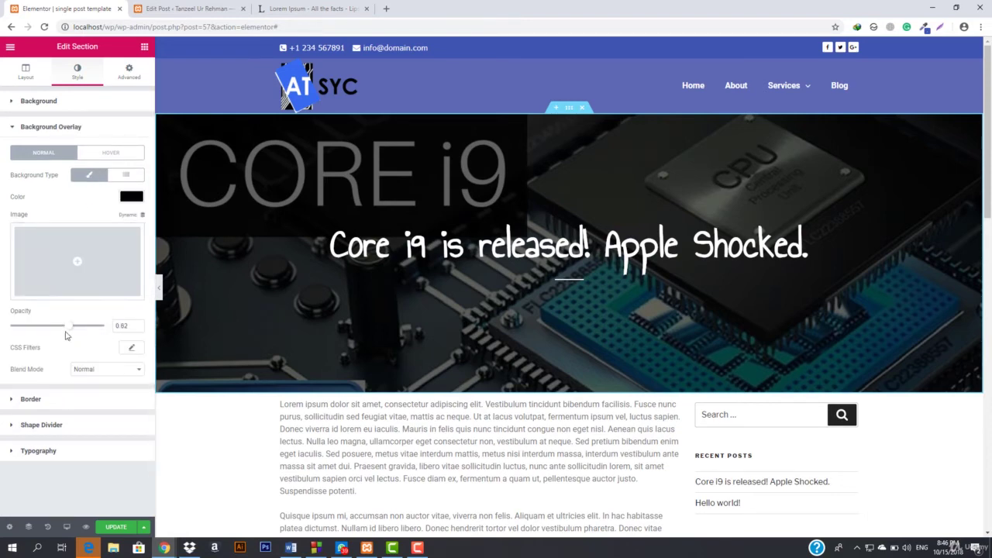
pyautogui.moveTo(72, 330); pyautogui.dragTo(88, 331)
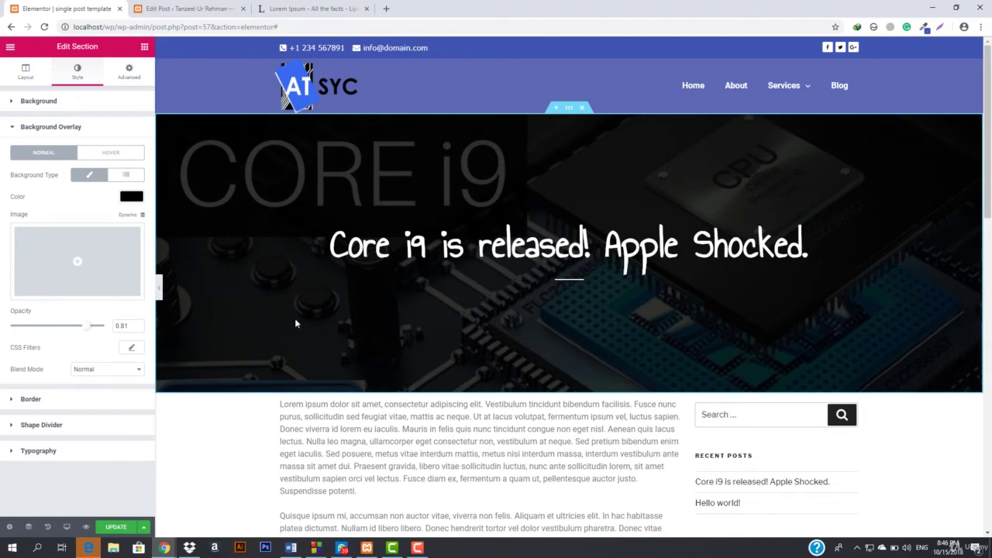
pyautogui.scroll(-6, 295, 323)
pyautogui.scroll(6, 366, 298)
pyautogui.scroll(-10, 498, 351)
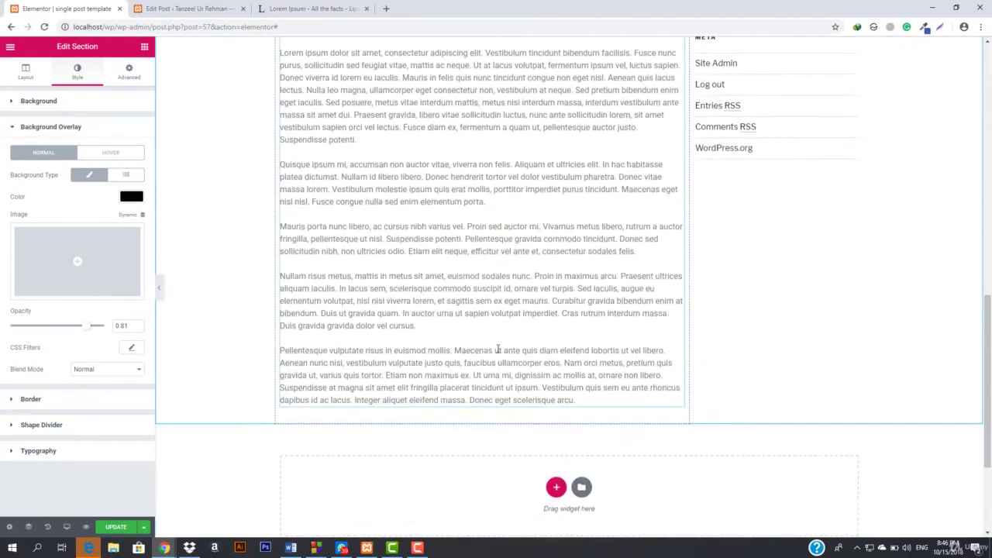
pyautogui.scroll(-3, 498, 351)
pyautogui.scroll(12, 497, 350)
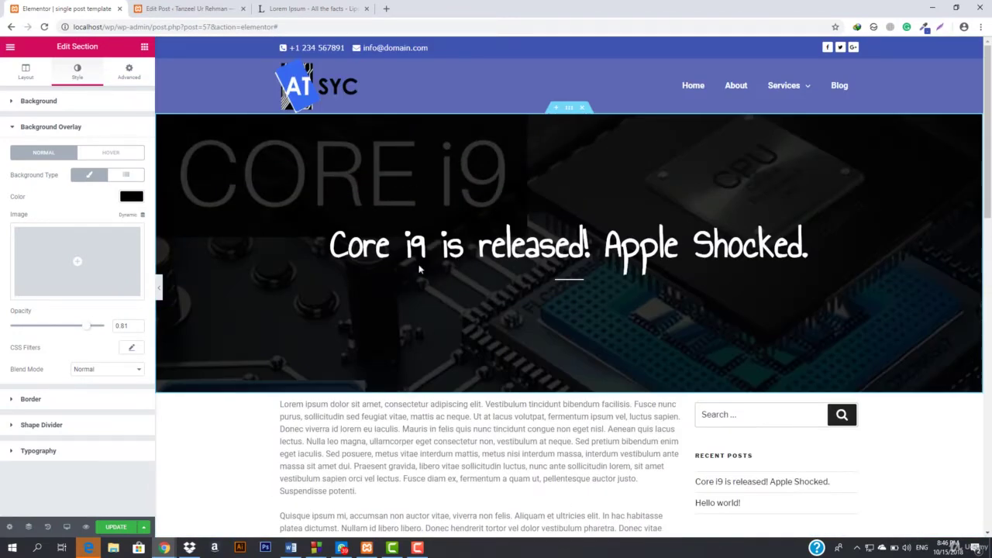
# - Add a Post Info widget below the divider in the title section
pyautogui.click(144, 47)
pyautogui.scroll(-12, 491, 304)
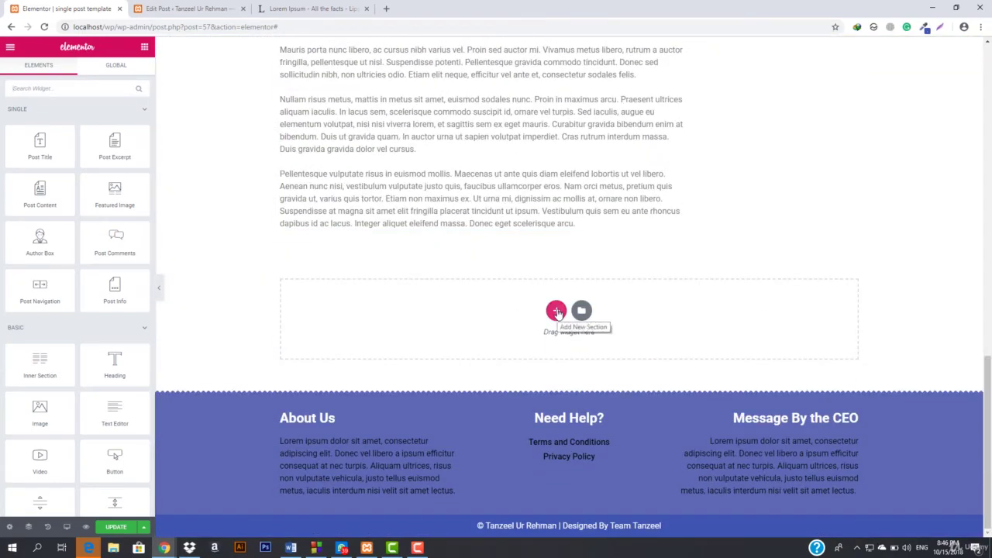
pyautogui.scroll(10, 406, 199)
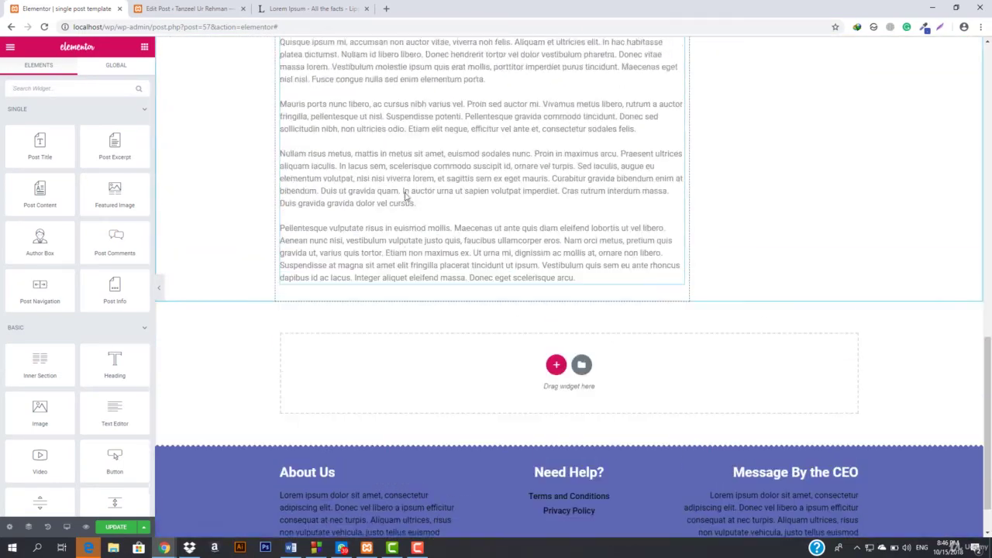
pyautogui.scroll(5, 395, 281)
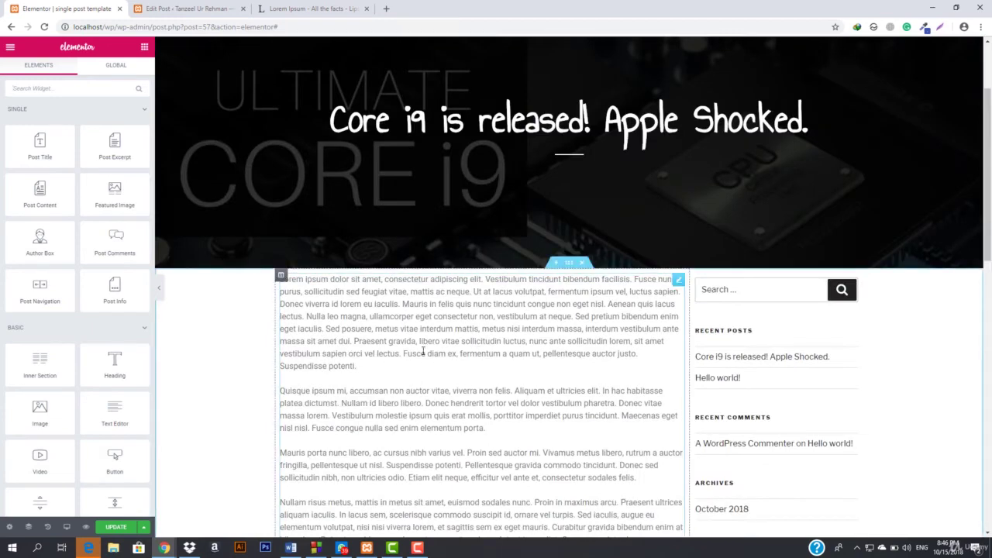
pyautogui.scroll(-5, 421, 339)
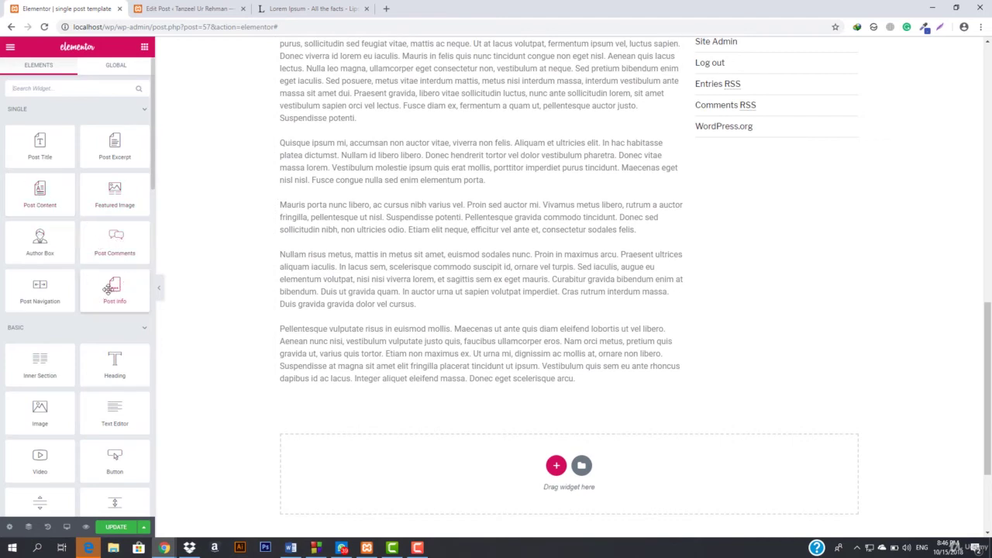
pyautogui.scroll(5, 385, 249)
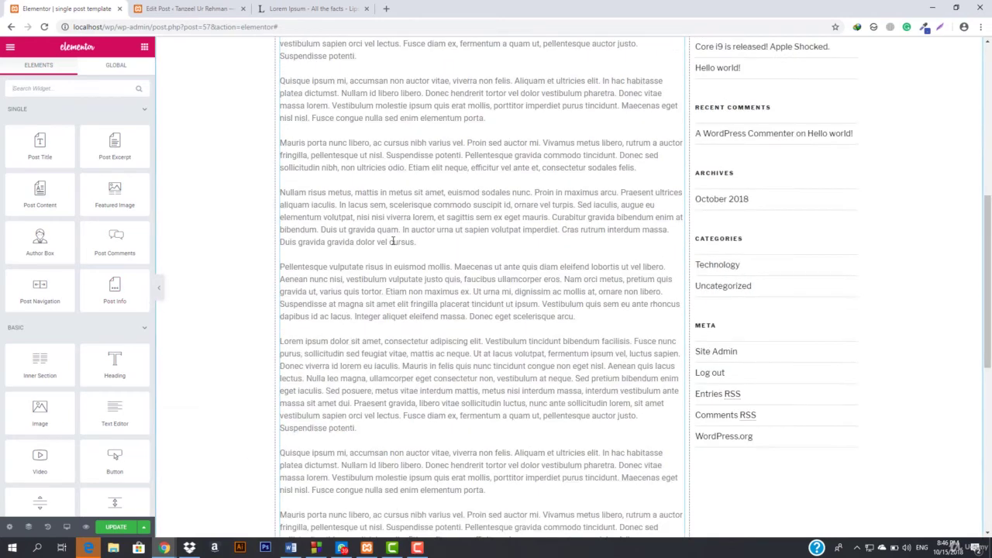
pyautogui.scroll(-1, 334, 371)
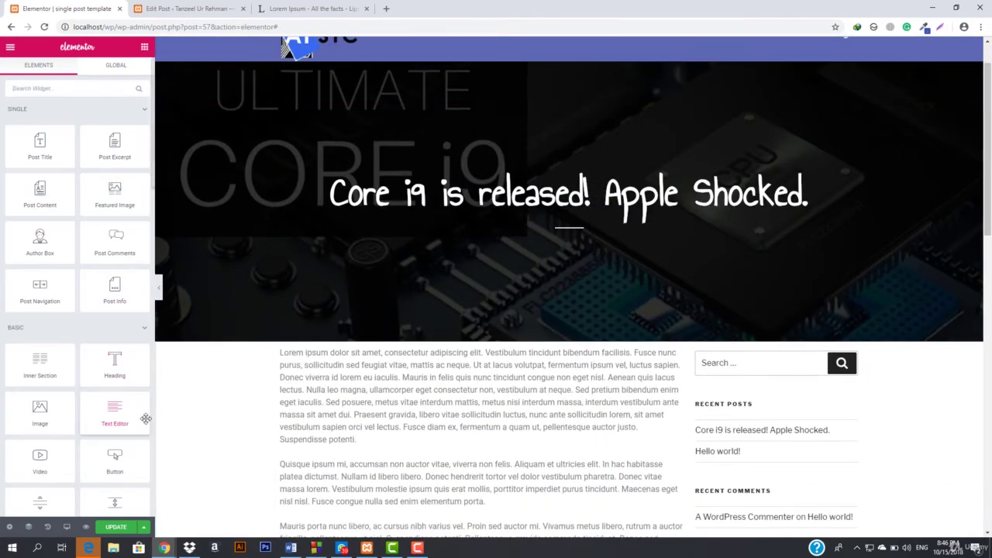
pyautogui.moveTo(100, 287); pyautogui.dragTo(581, 230)
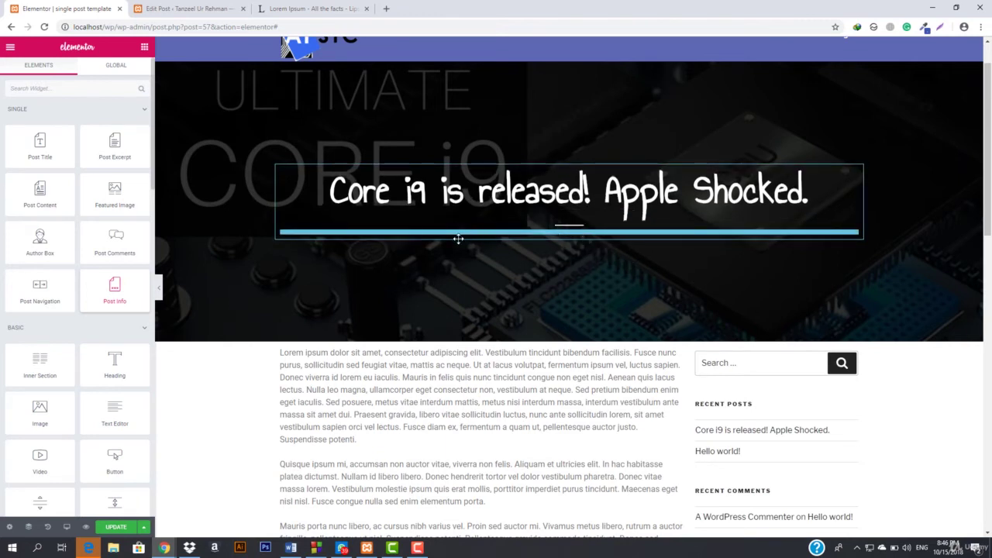
pyautogui.moveTo(458, 239); pyautogui.dragTo(458, 237)
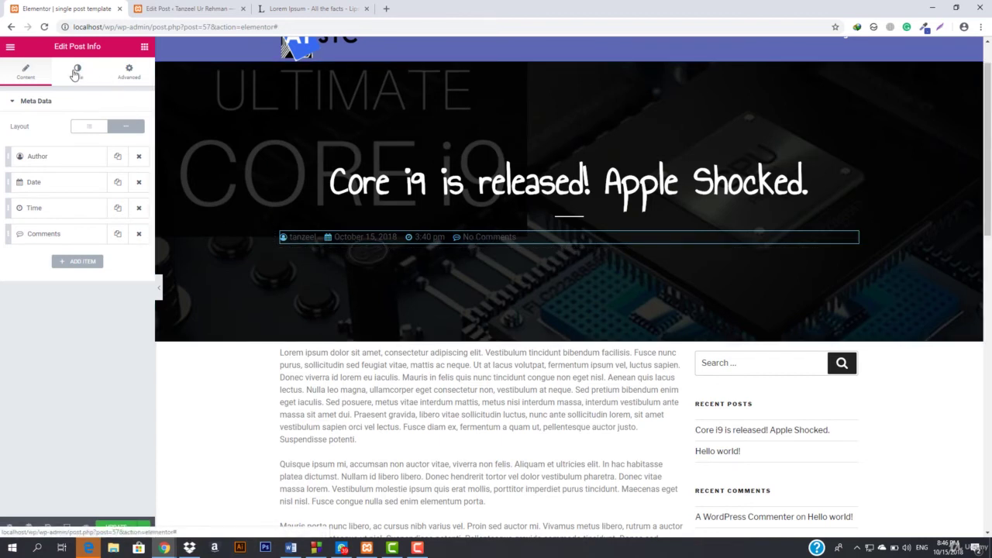
# - Try the default layout for the post info, return it to inline and center its items
pyautogui.click(93, 128)
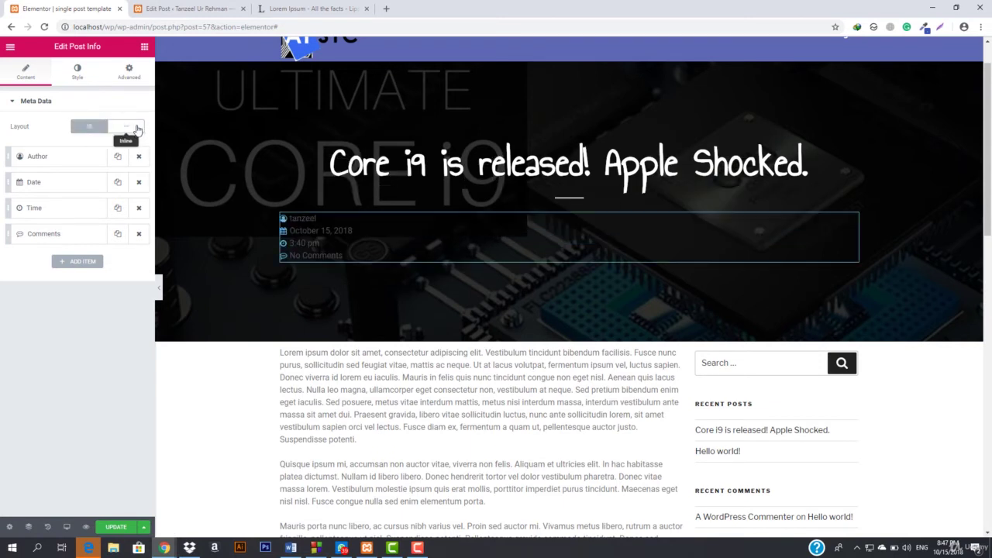
pyautogui.click(126, 126)
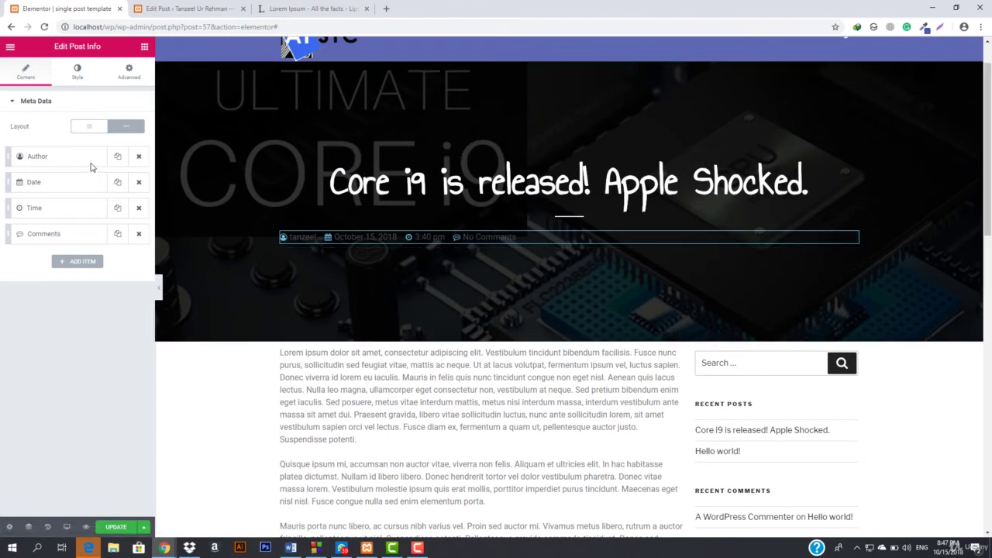
pyautogui.click(76, 78)
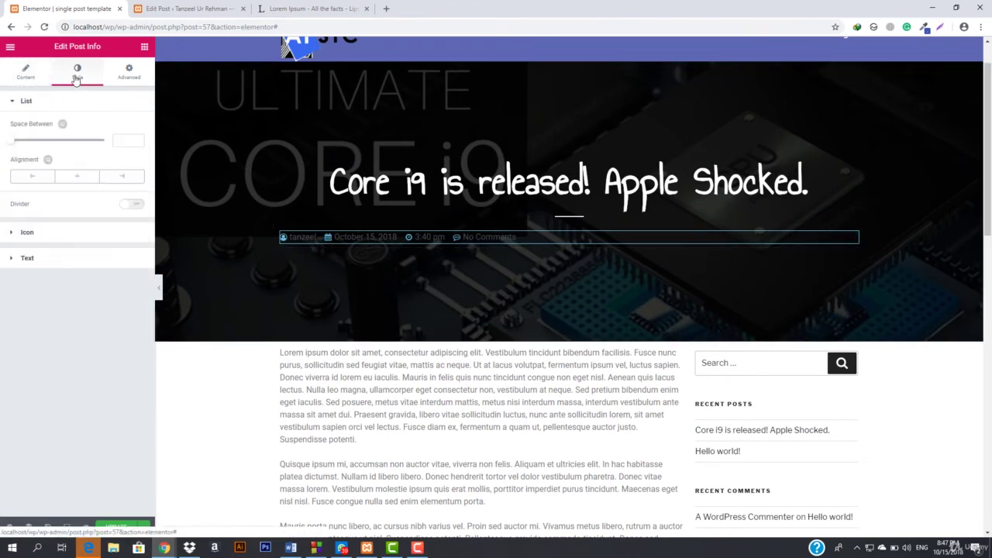
pyautogui.click(77, 177)
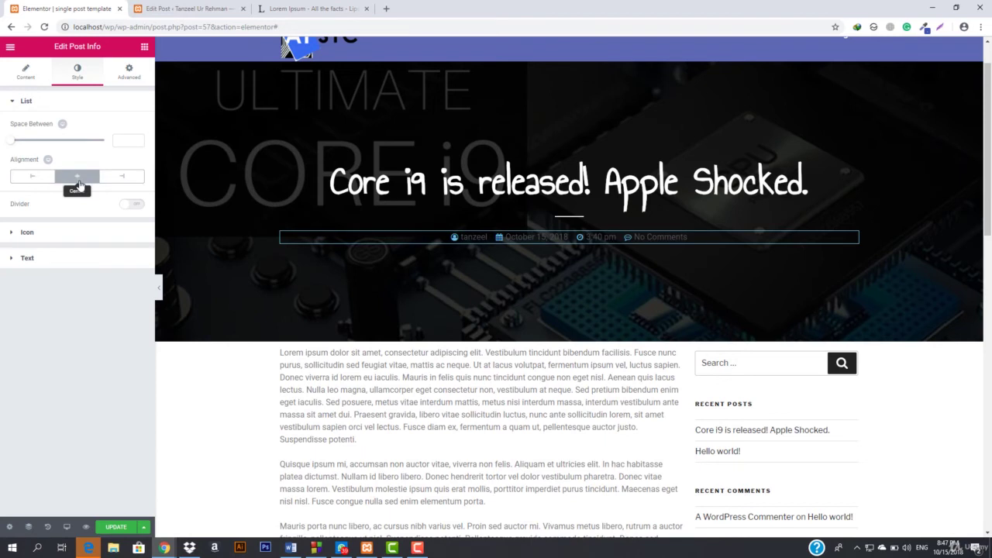
# - Color the post info's icons and text white (#ffffff)
pyautogui.click(27, 233)
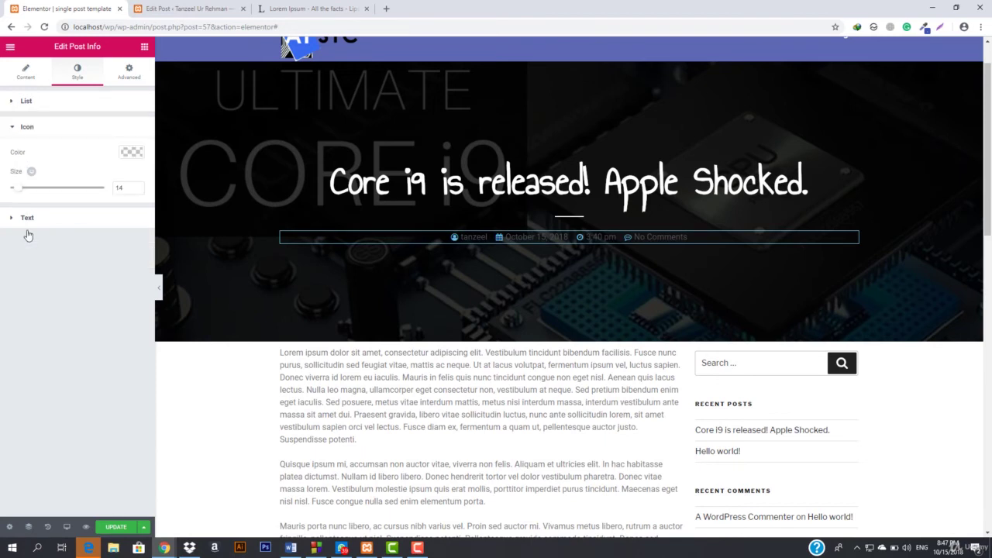
pyautogui.click(131, 152)
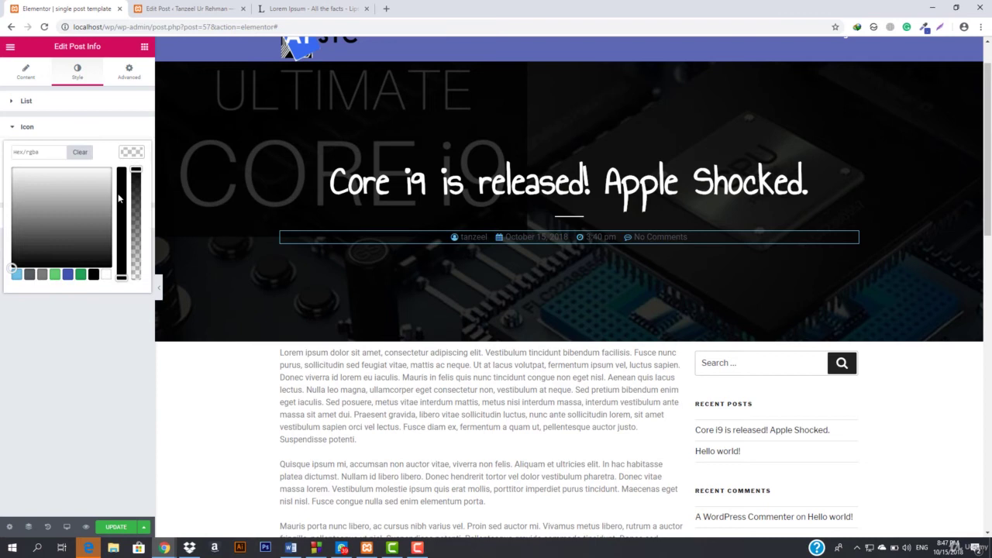
pyautogui.click(107, 274)
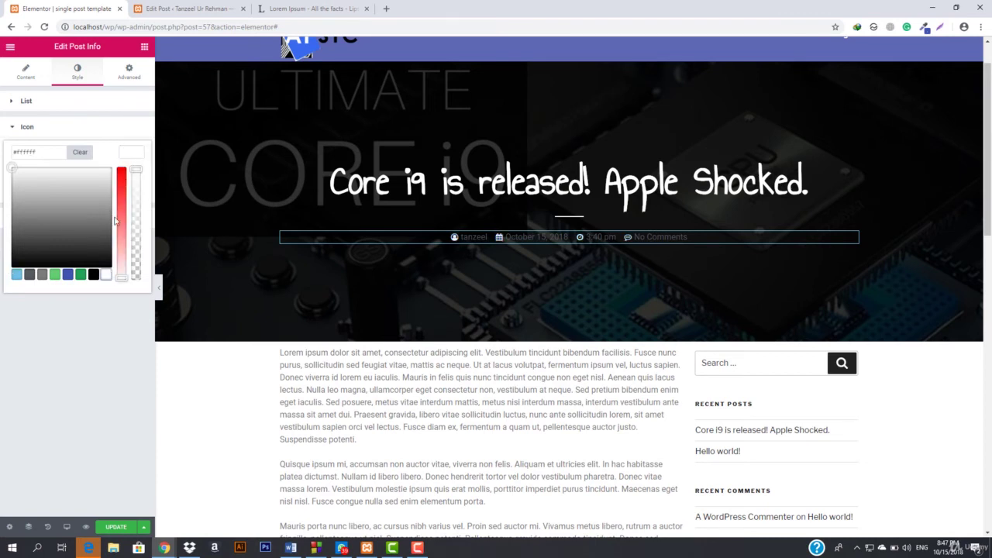
pyautogui.click(131, 152)
pyautogui.click(25, 219)
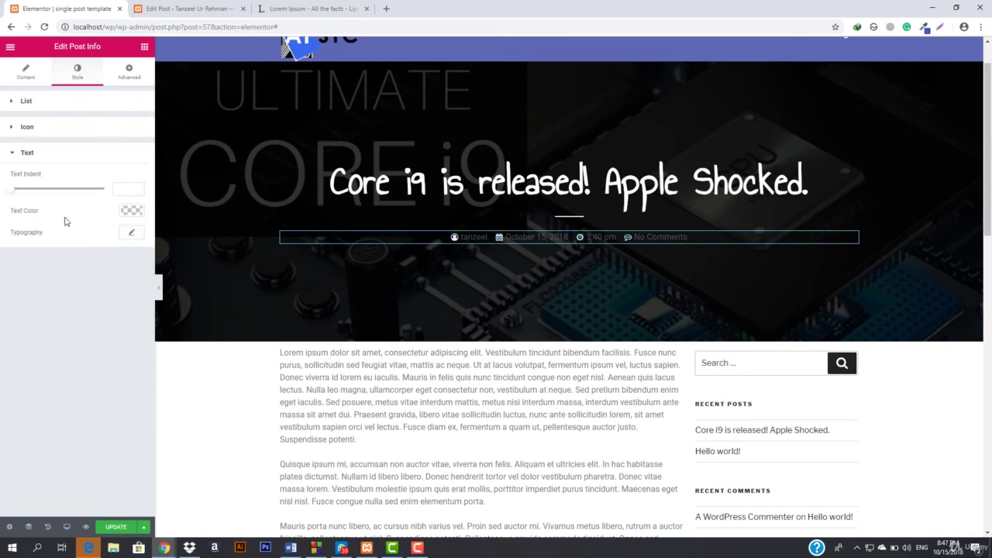
pyautogui.click(131, 211)
pyautogui.click(106, 334)
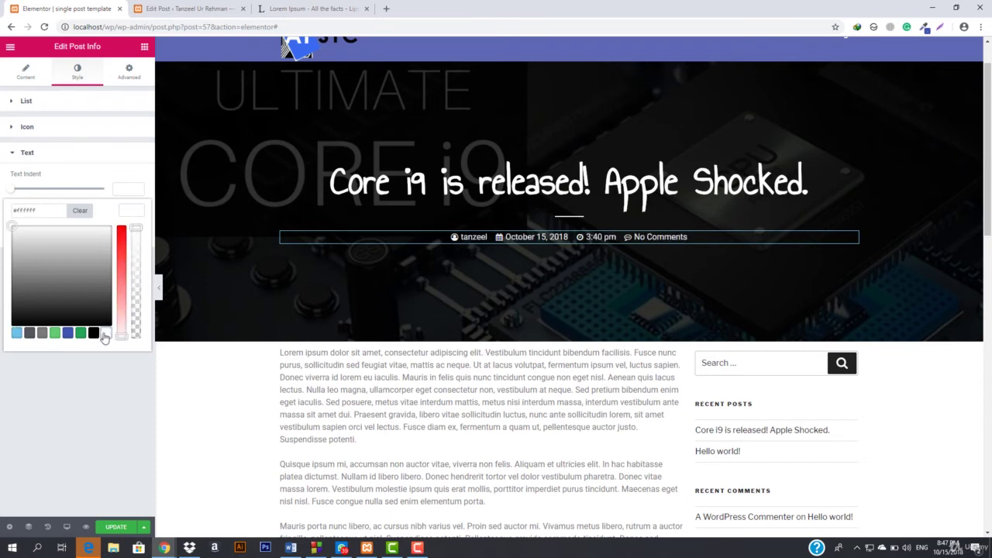
# - Try an Author Box widget below the post content and delete it
pyautogui.click(144, 49)
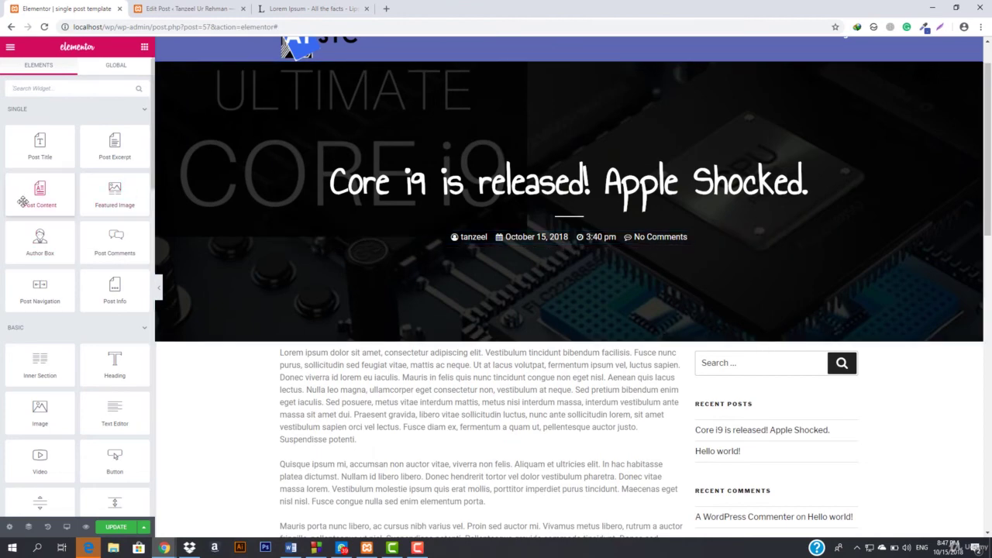
pyautogui.scroll(-5, 450, 283)
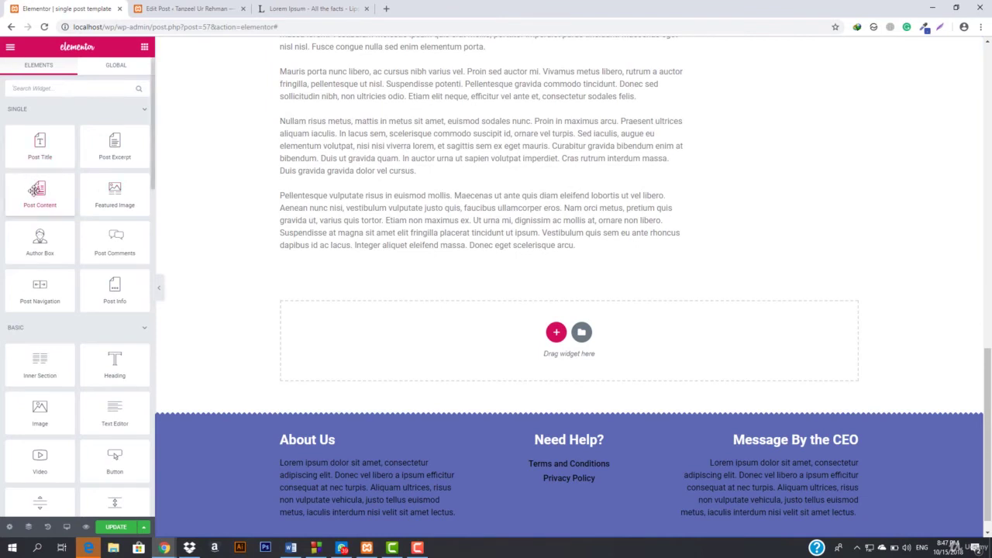
pyautogui.moveTo(39, 236); pyautogui.dragTo(484, 259)
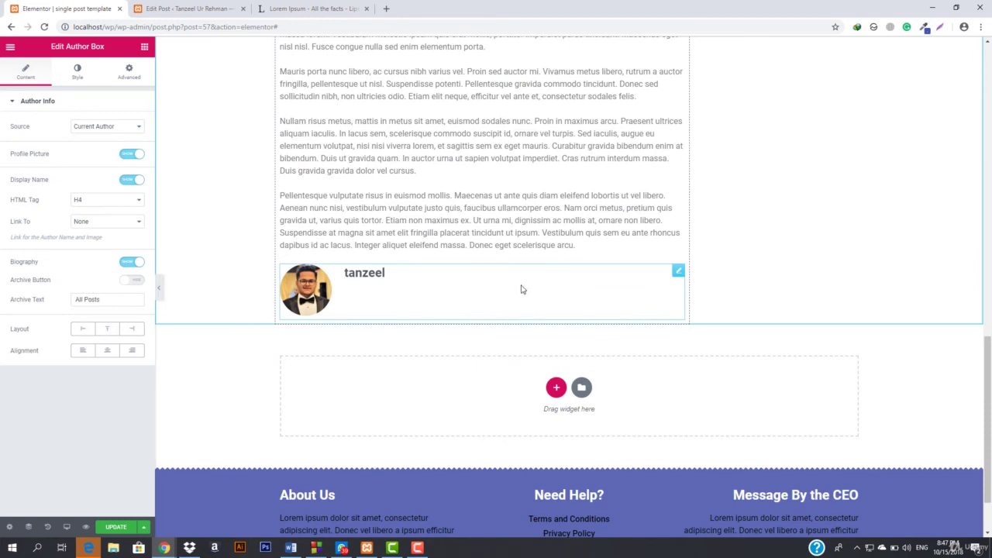
pyautogui.rightClick(521, 289)
pyautogui.click(546, 435)
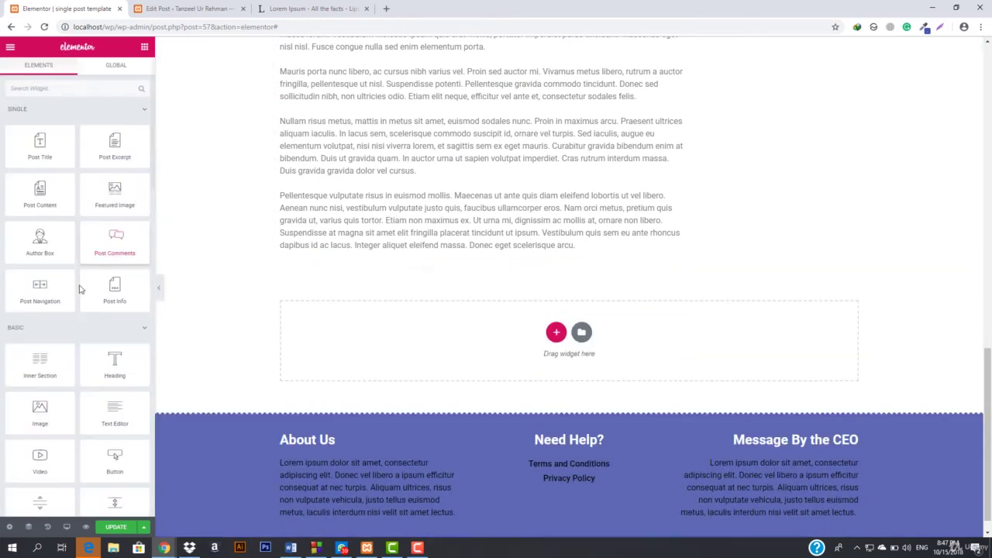
# - Add a Post Comments widget below the post content and update the template
pyautogui.moveTo(96, 247); pyautogui.dragTo(453, 231)
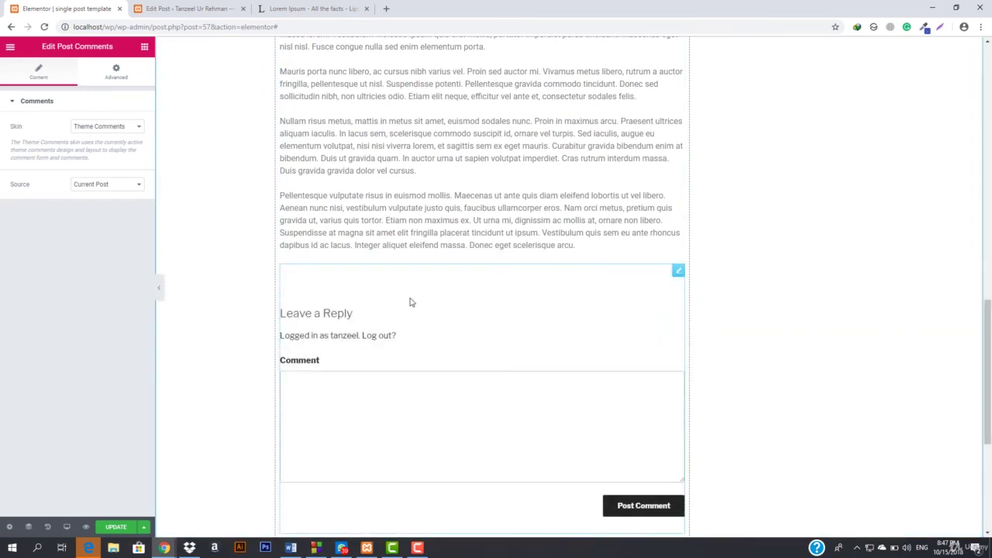
pyautogui.scroll(-3, 411, 302)
pyautogui.scroll(3, 489, 209)
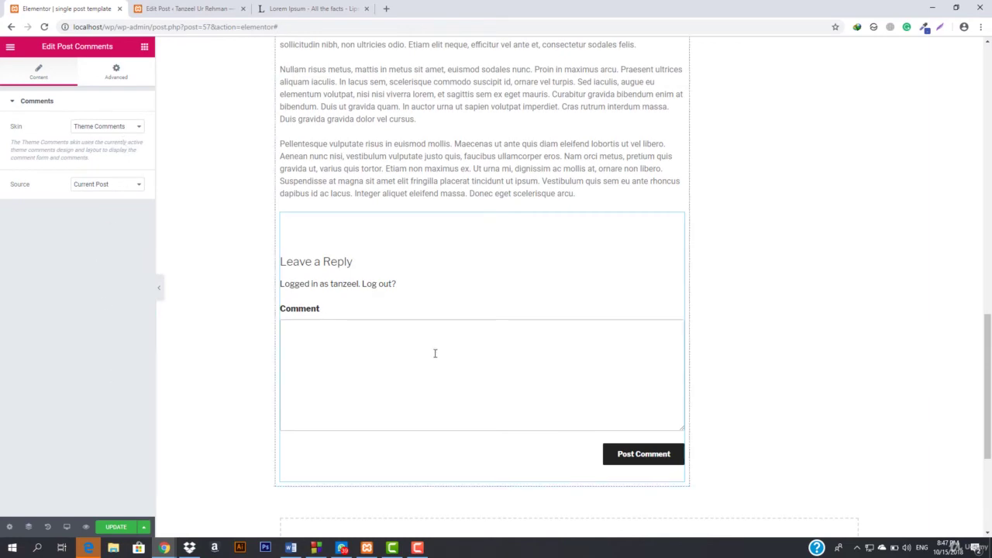
pyautogui.scroll(10, 437, 351)
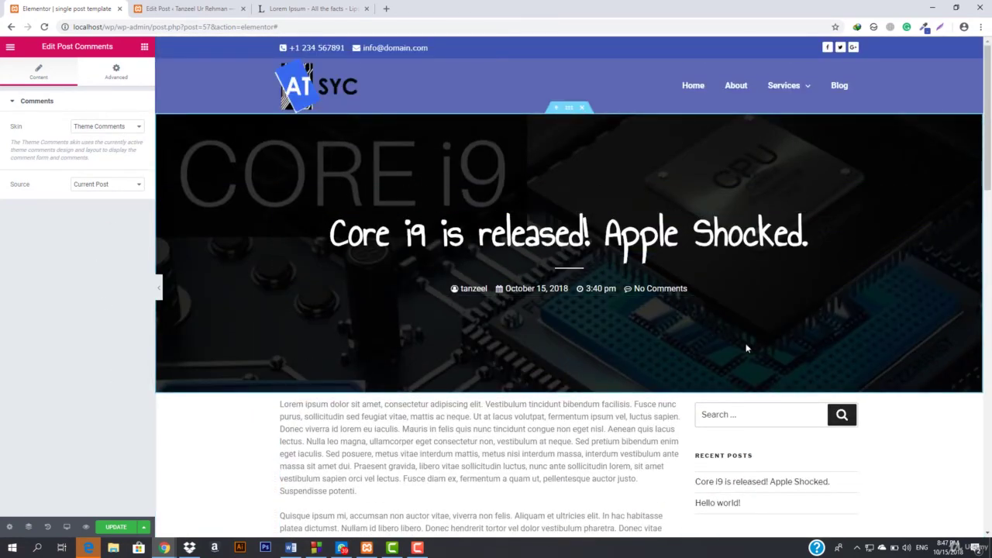
pyautogui.click(107, 529)
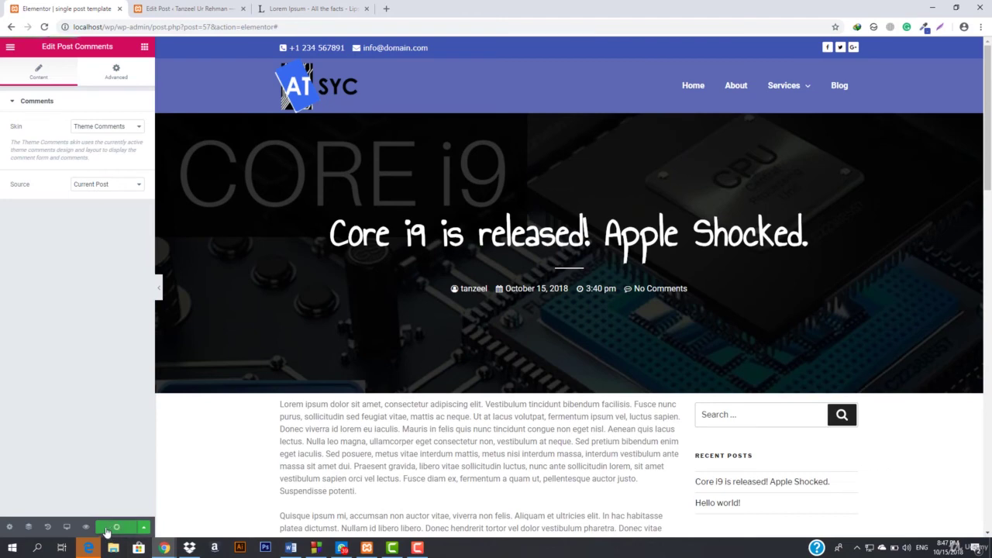
# - Open the live "Core i9 is released! Apple Shocked." post in a new tab and examine its layout down to the comment form
pyautogui.click(181, 8)
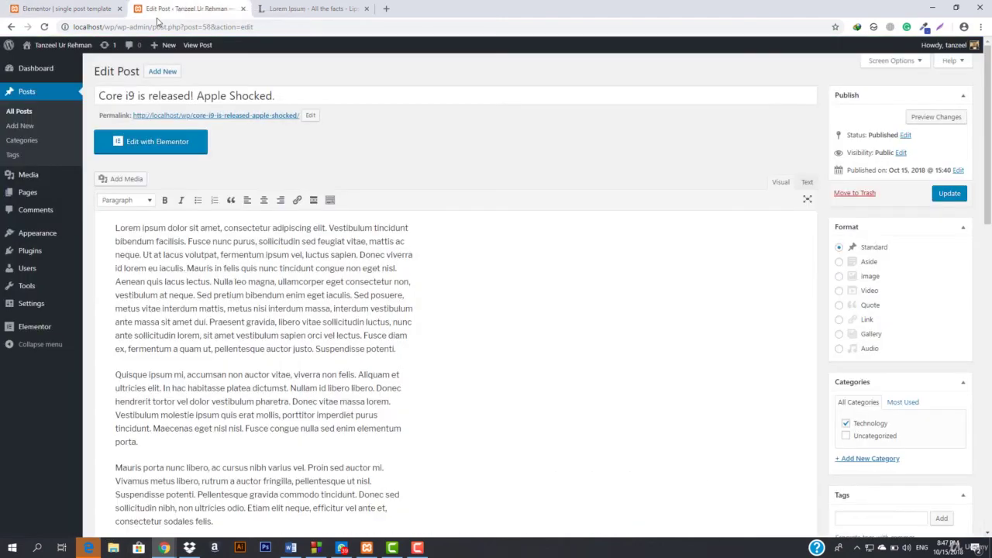
pyautogui.rightClick(198, 51)
pyautogui.click(236, 58)
pyautogui.click(274, 7)
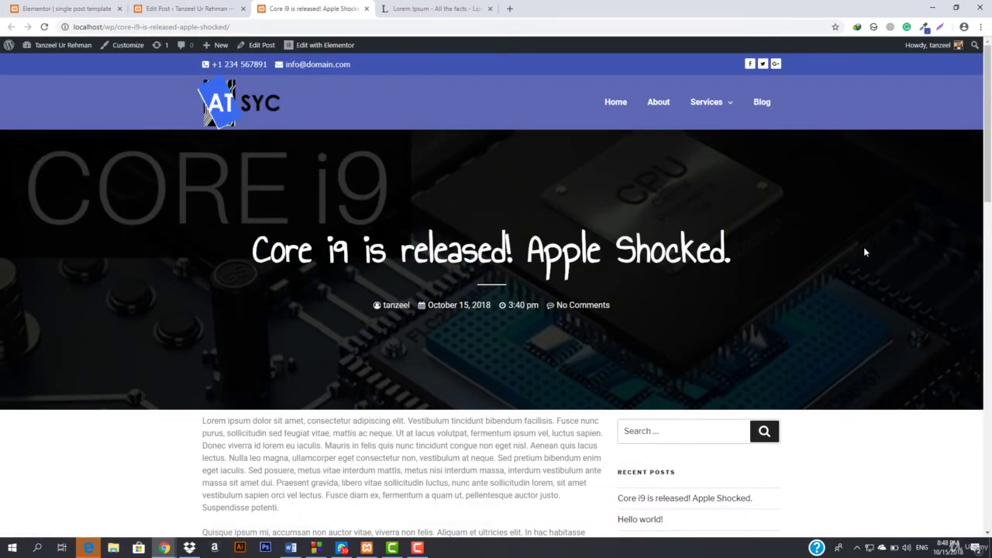
pyautogui.scroll(-5, 455, 341)
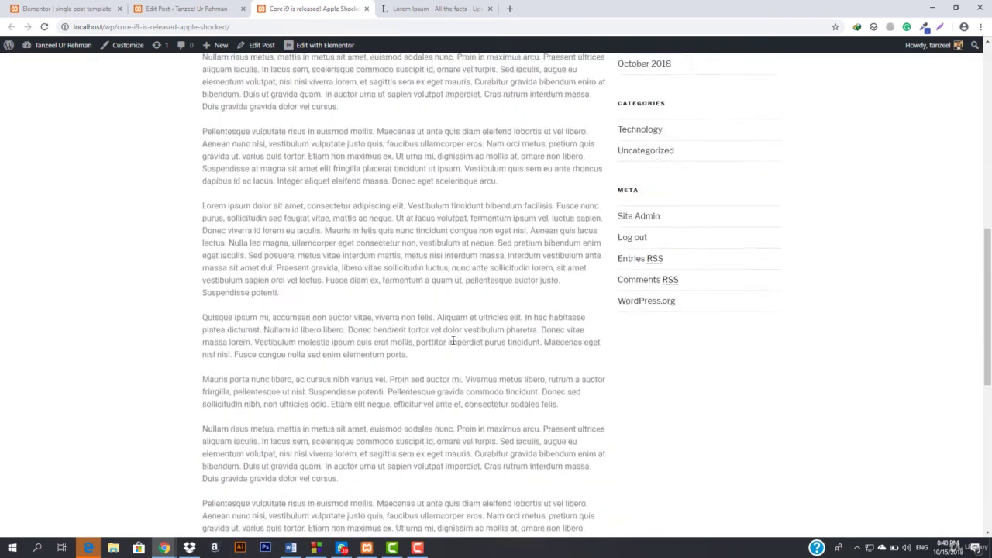
pyautogui.scroll(-4, 454, 345)
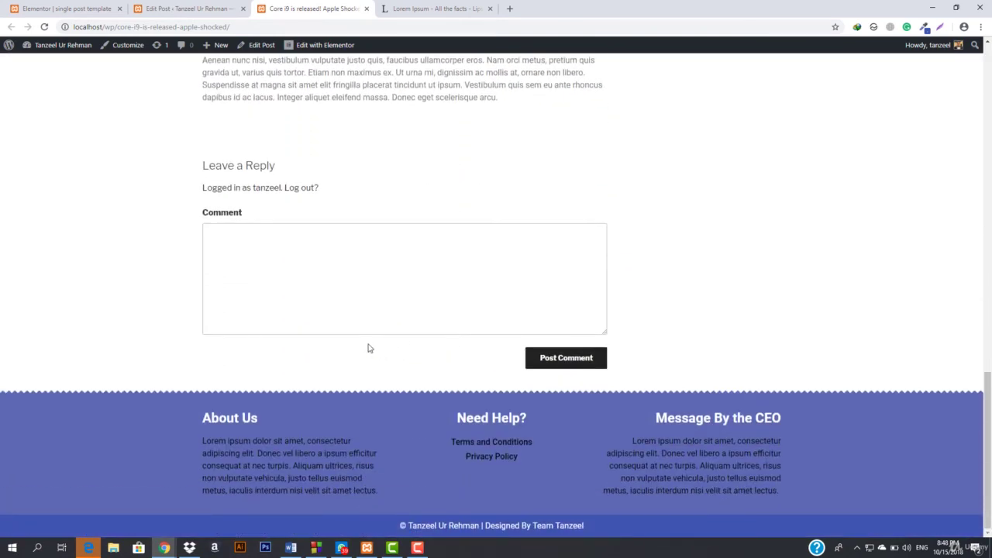
# - Post the comment "hahahhaha Amazing" on the live post
pyautogui.click(297, 286)
pyautogui.write('h')
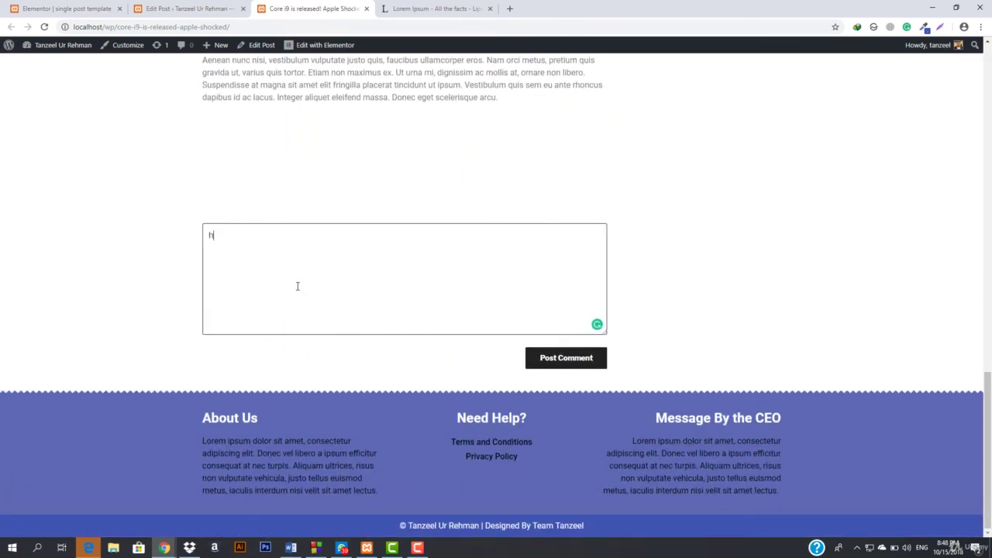
pyautogui.write('ahahhaha Amazing')
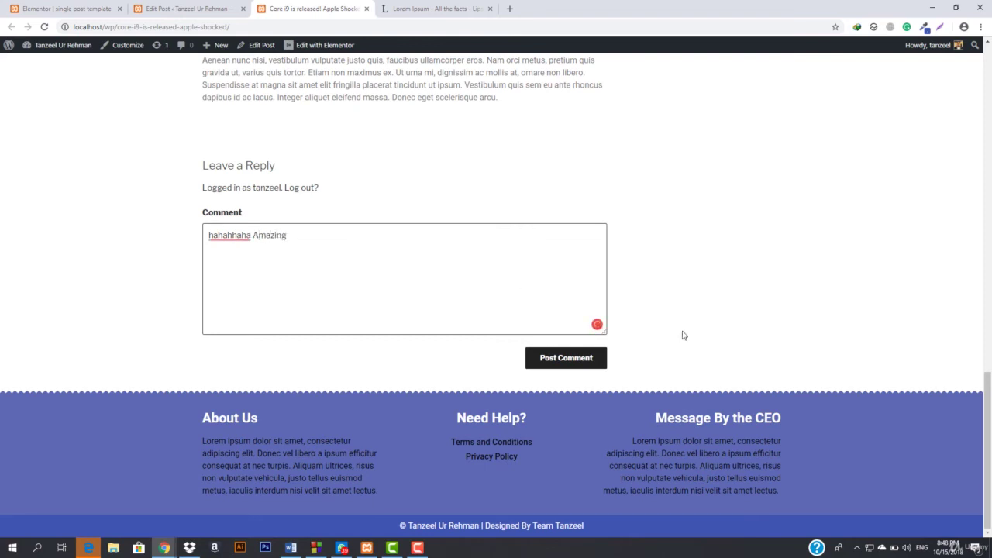
pyautogui.click(557, 365)
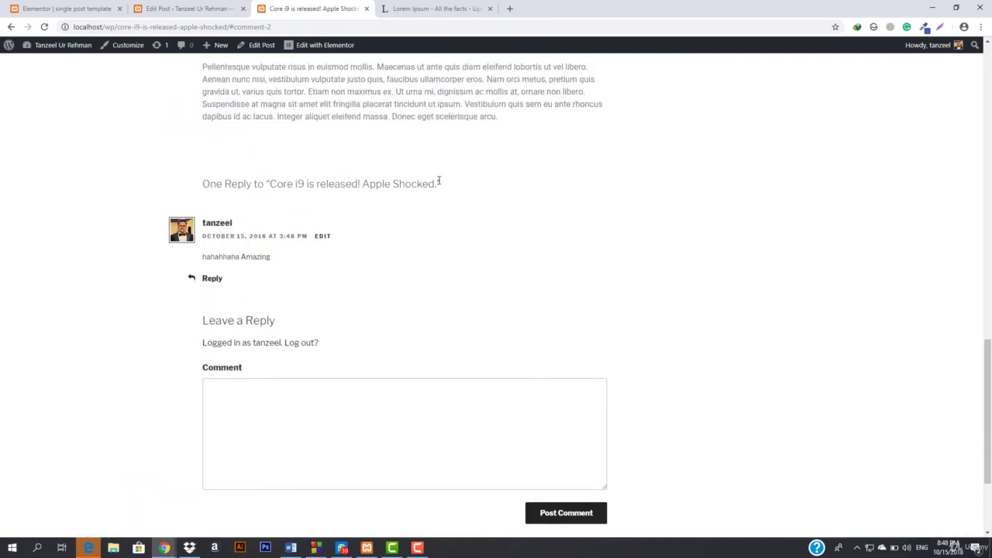
# - Start a new post and upload Untitled-2-copy.png from the desktop as its featured image
pyautogui.scroll(10, 438, 181)
pyautogui.moveTo(219, 46)
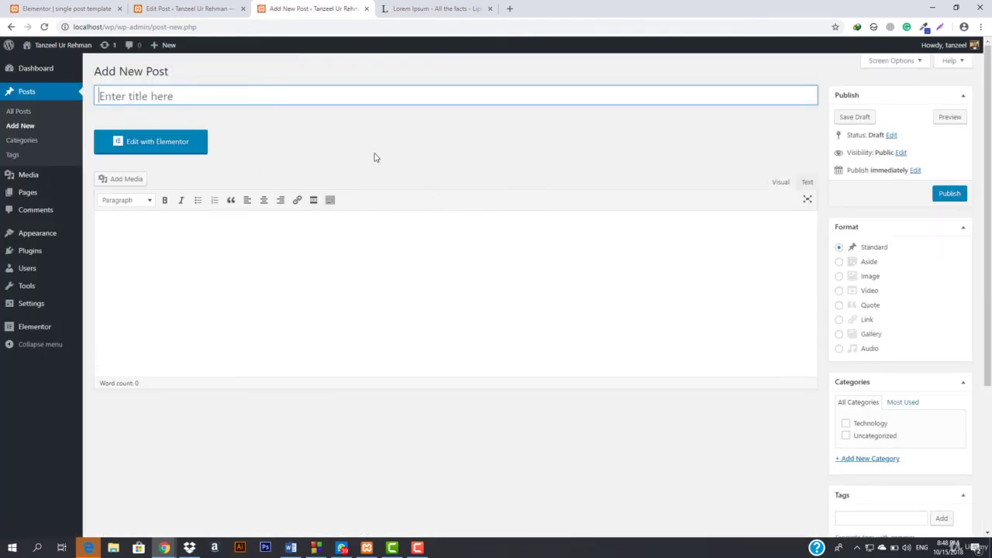
pyautogui.scroll(-3, 767, 359)
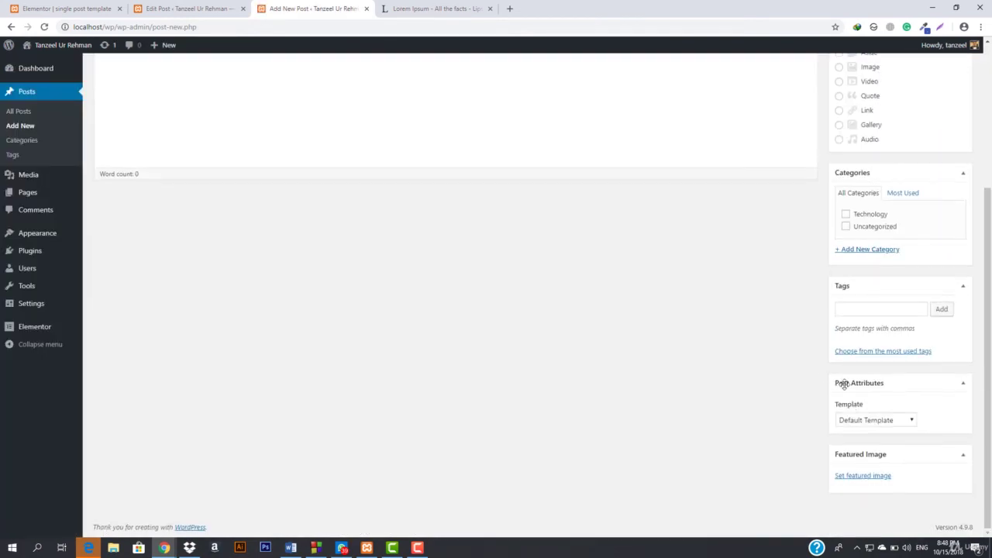
pyautogui.click(861, 480)
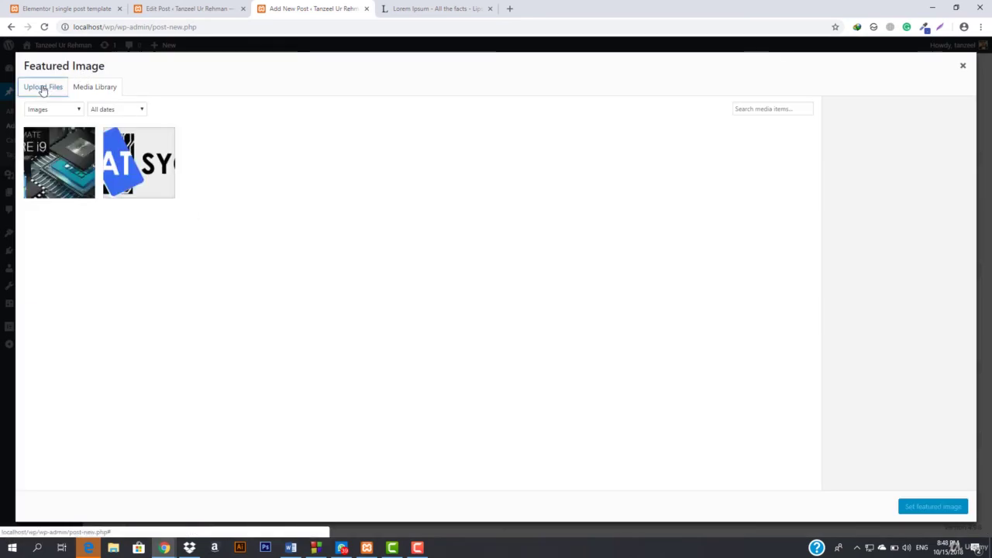
pyautogui.click(41, 86)
pyautogui.click(506, 268)
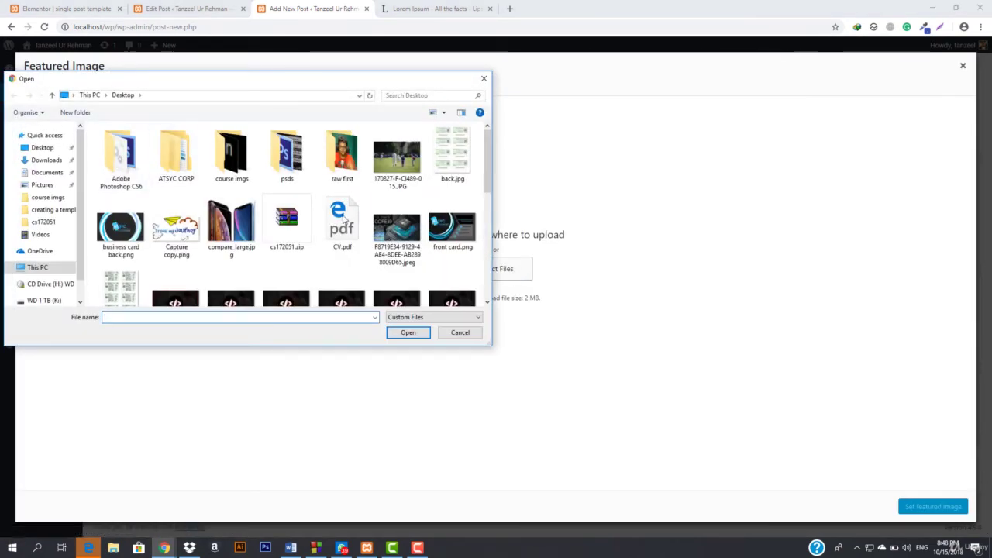
pyautogui.scroll(-2, 279, 222)
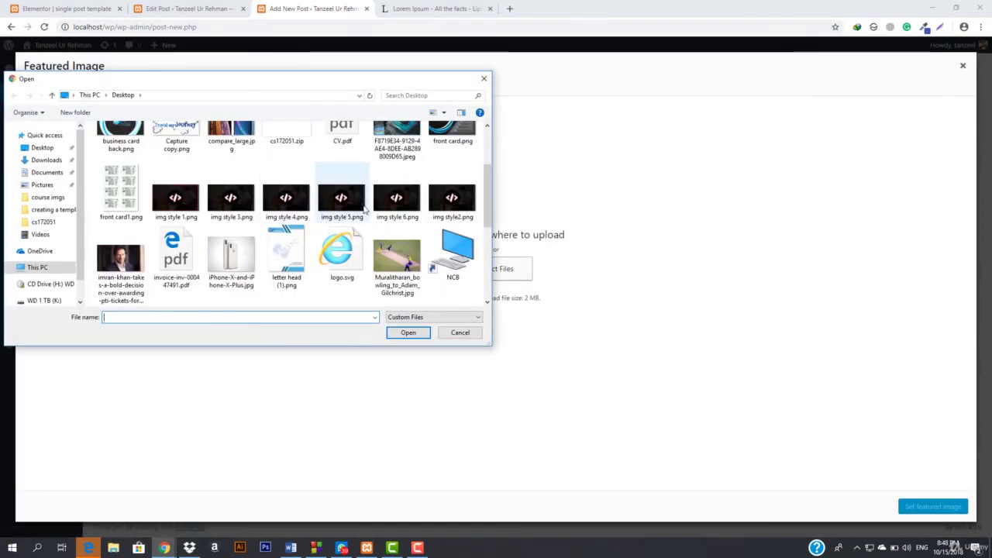
pyautogui.scroll(-4, 422, 246)
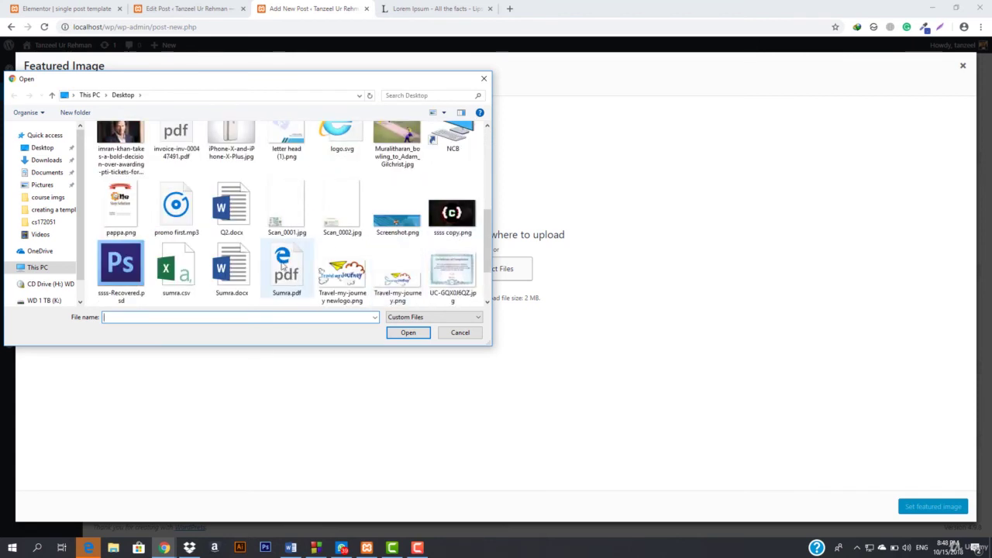
pyautogui.scroll(1, 163, 206)
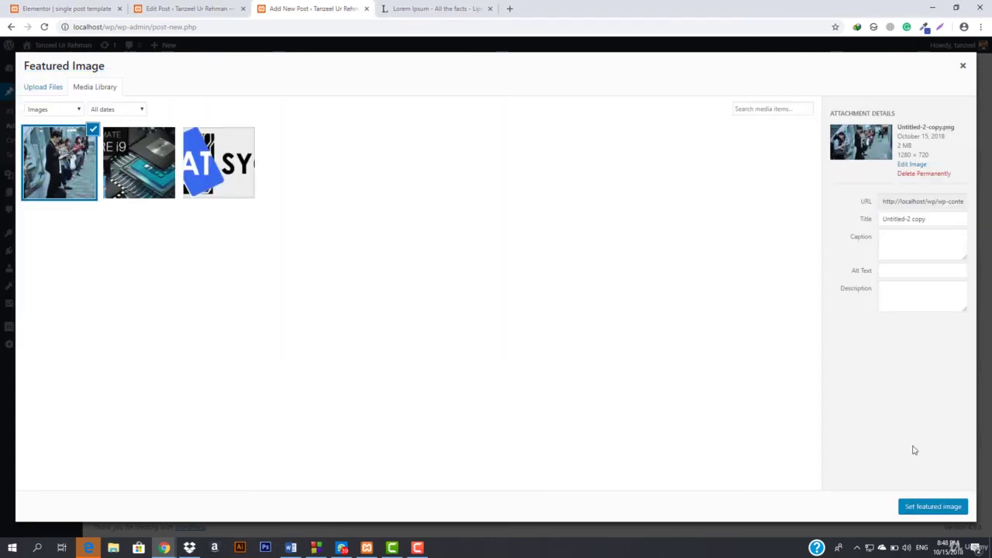
pyautogui.click(933, 507)
# - Title the new post "Samsung Says no to touch screens" and paste the copied lorem ipsum paragraphs as its content
pyautogui.scroll(10, 354, 162)
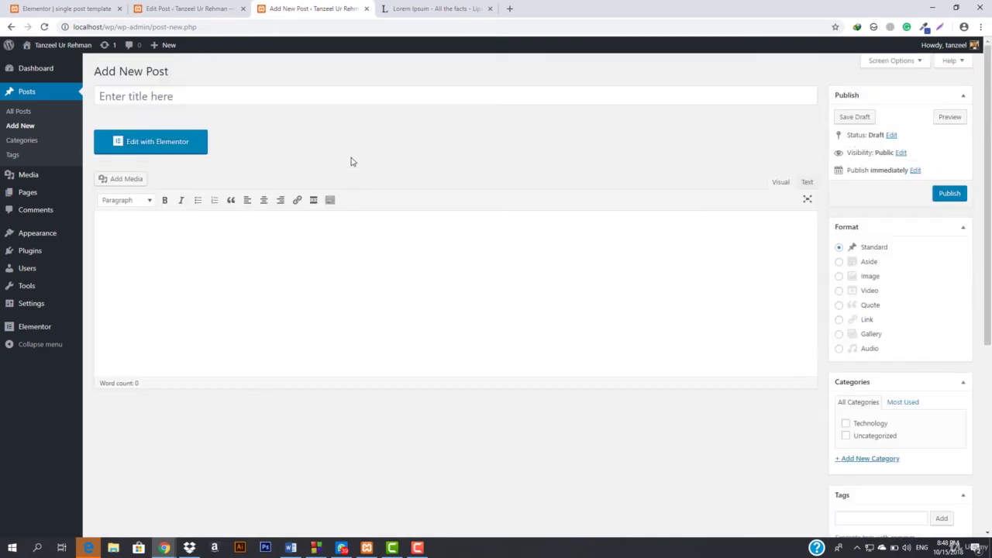
pyautogui.click(271, 98)
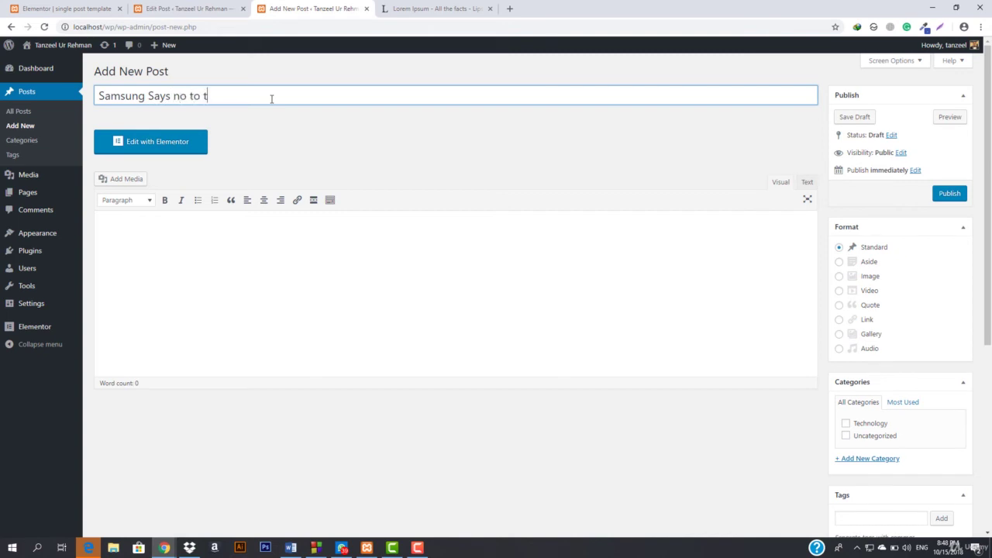
pyautogui.write('Samsung Says no to touch screens')
pyautogui.click(265, 251)
pyautogui.hotkey('ctrl', 'v')
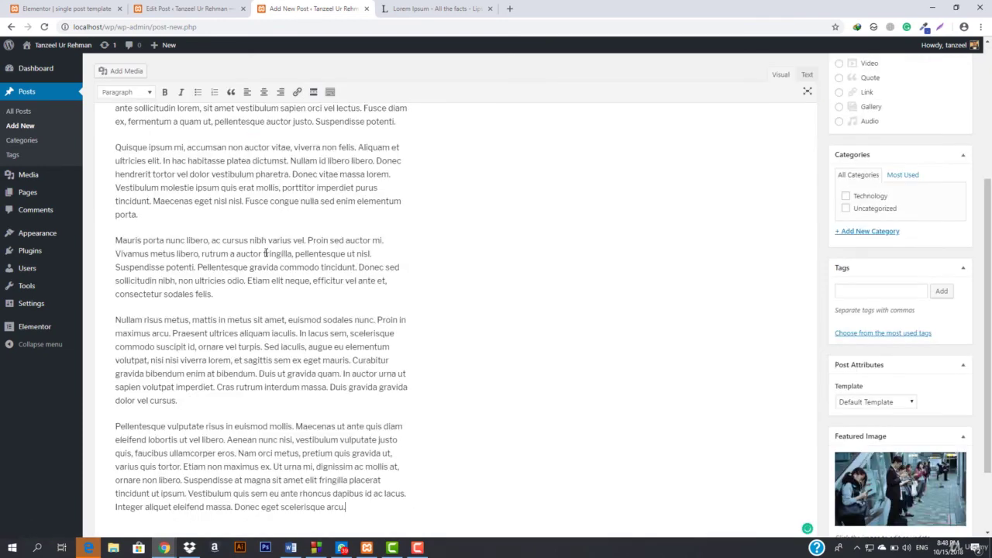
pyautogui.scroll(5, 553, 248)
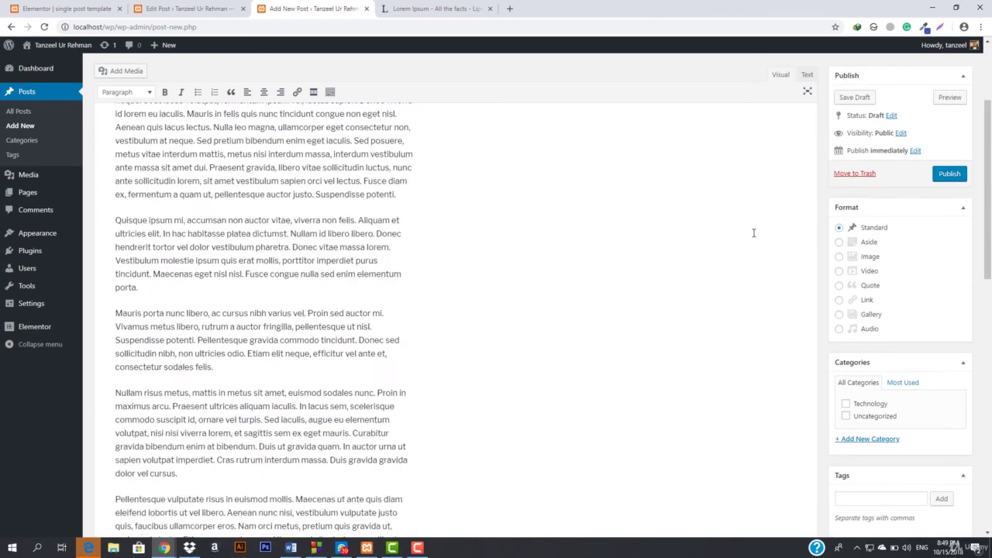
# - Publish the new post under the Technology category and view it on the live site
pyautogui.click(847, 405)
pyautogui.click(948, 173)
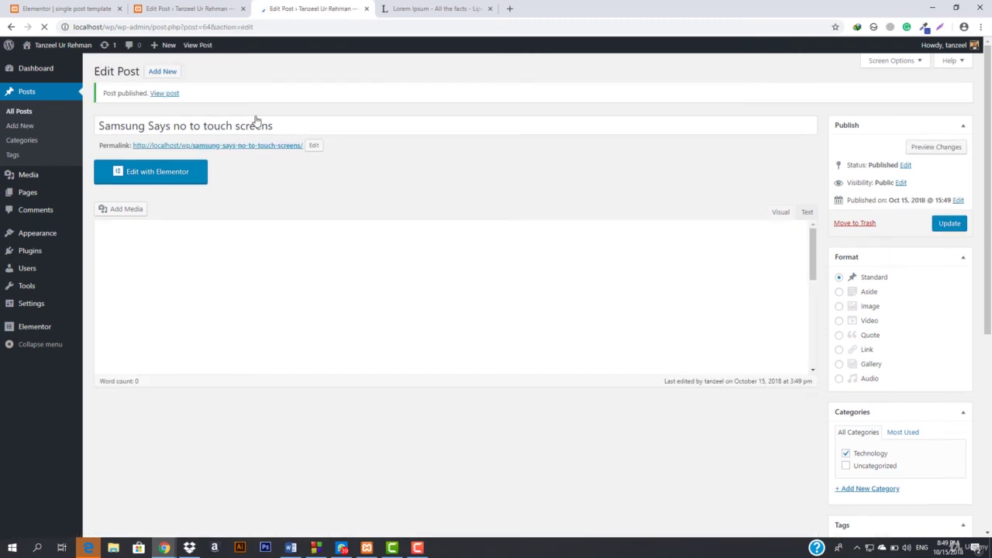
pyautogui.click(165, 94)
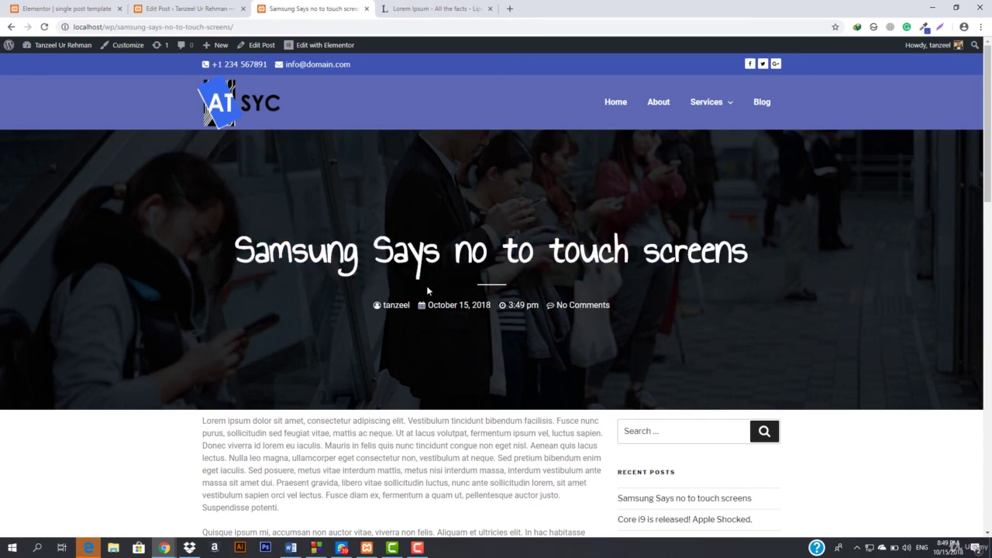
# - Examine the live "Samsung Says no to touch screens" post from its title section through the content and sidebar to the comment form and footer
pyautogui.scroll(-2, 427, 290)
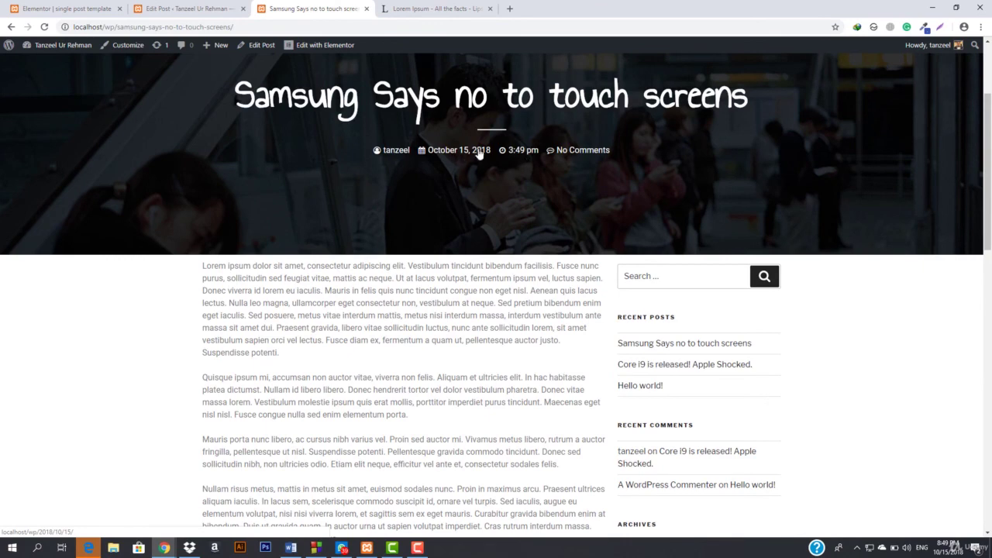
pyautogui.scroll(-2, 465, 210)
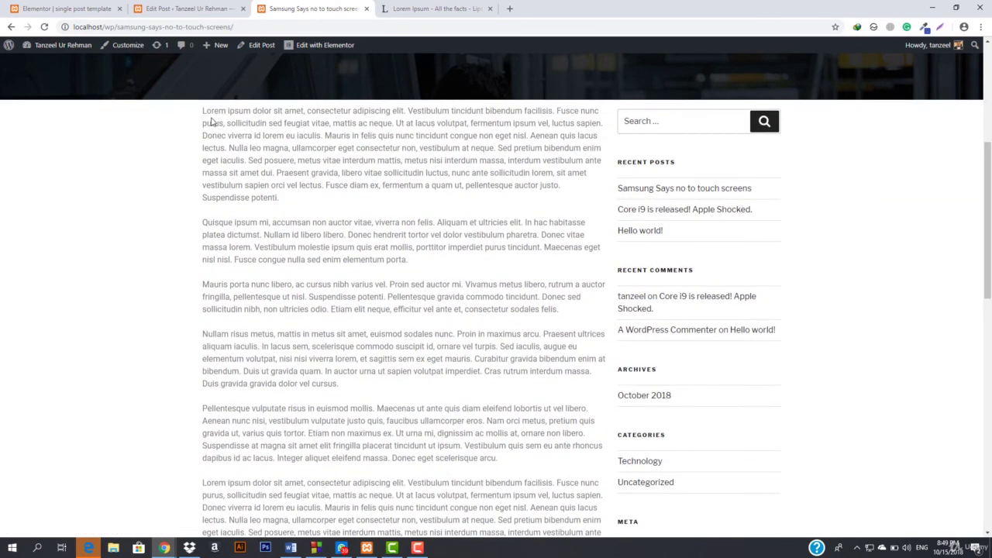
pyautogui.moveTo(204, 113); pyautogui.dragTo(435, 358)
pyautogui.click(435, 357)
pyautogui.scroll(-6, 436, 353)
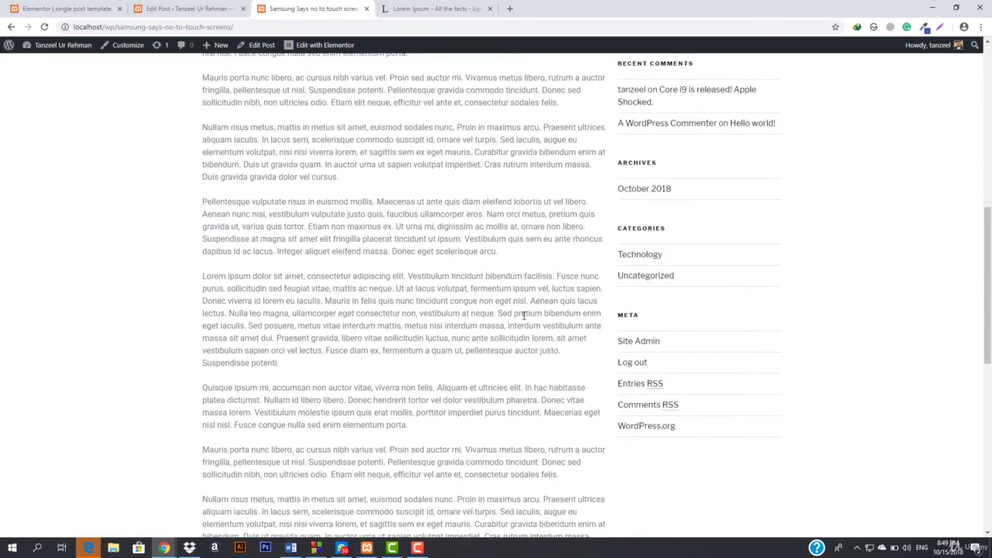
pyautogui.scroll(-3, 435, 326)
pyautogui.scroll(10, 523, 434)
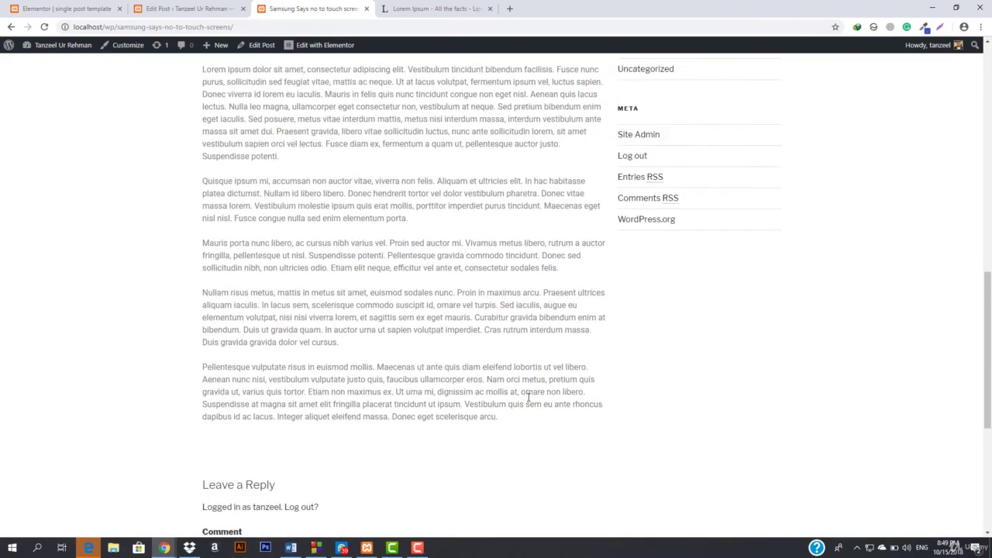
pyautogui.scroll(-12, 756, 388)
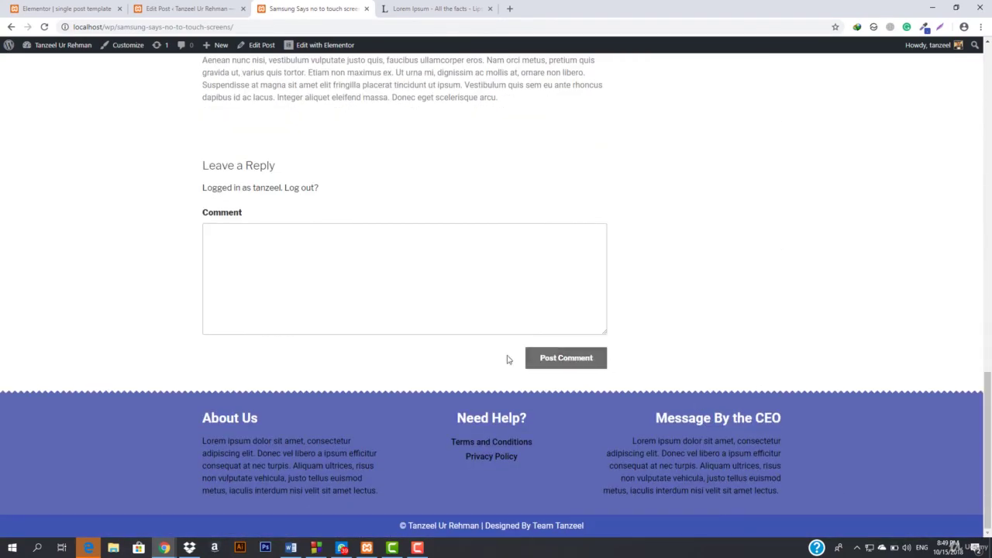
pyautogui.moveTo(988, 454); pyautogui.dragTo(988, 121)
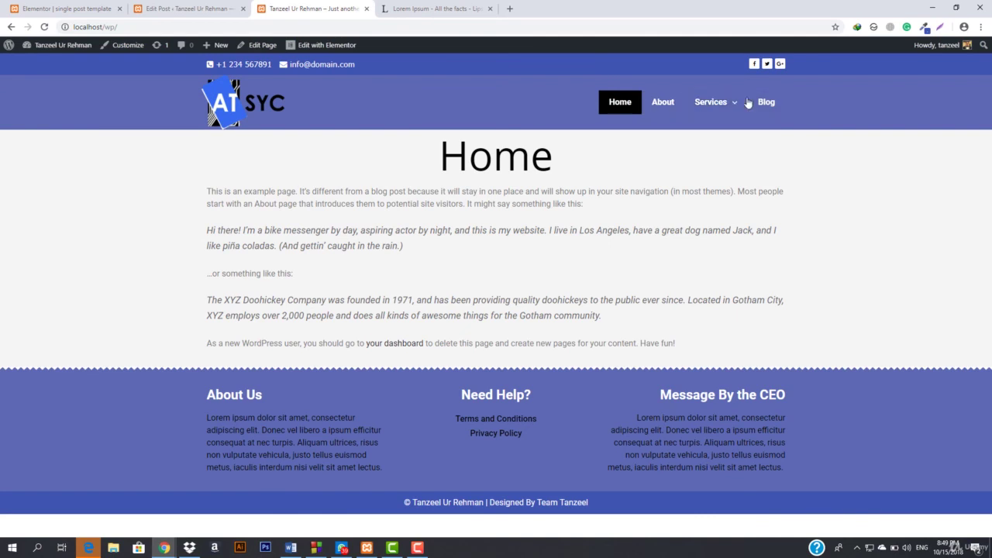
# - Open the site's Blog page and examine how its heading, post titles, featured images, full post texts and sidebar are laid out
pyautogui.click(764, 103)
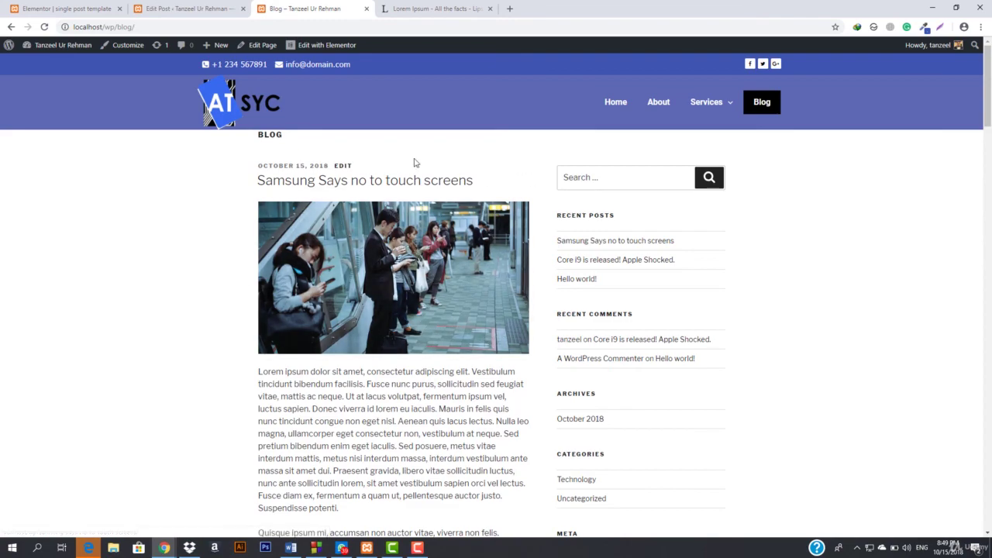
pyautogui.scroll(-3, 411, 247)
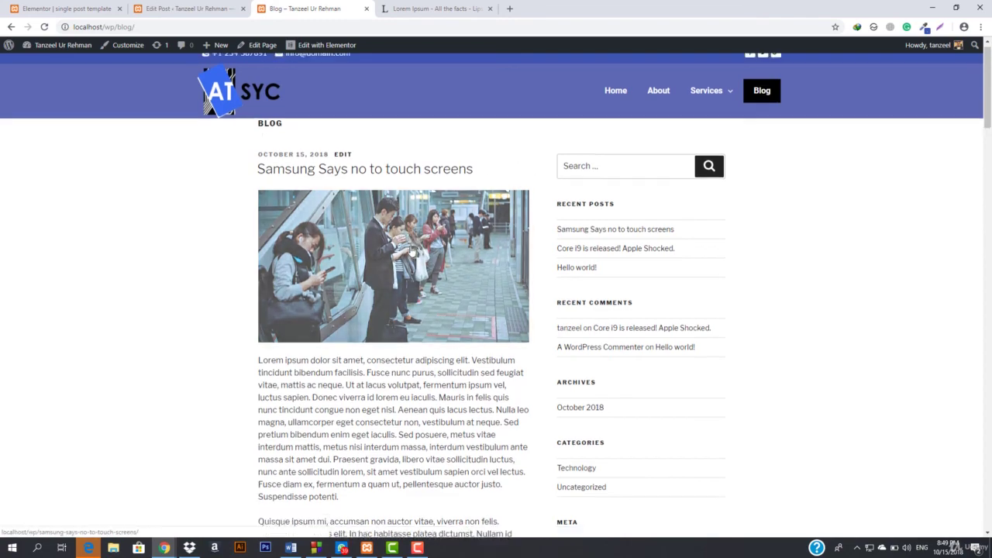
pyautogui.scroll(-5, 411, 247)
pyautogui.scroll(10, 380, 247)
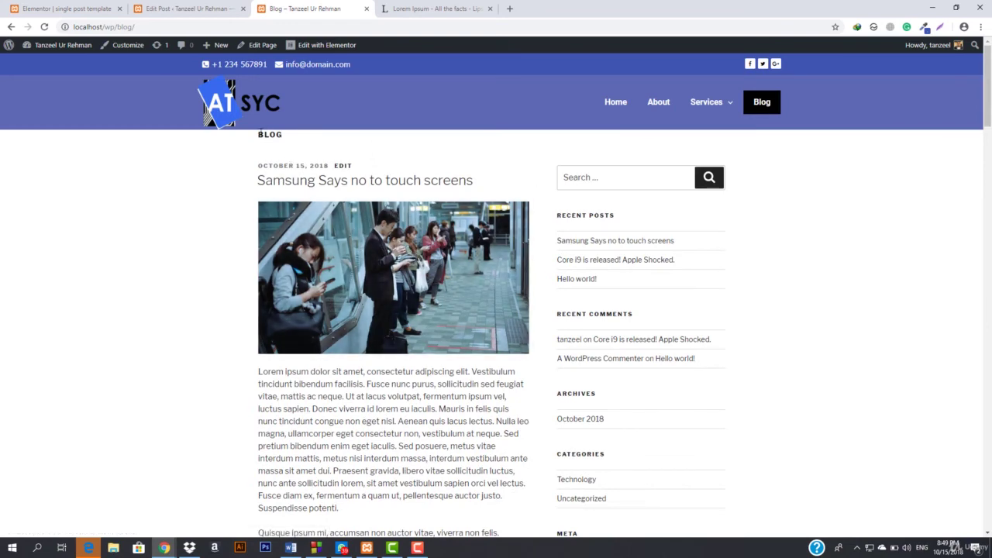
pyautogui.moveTo(258, 134); pyautogui.dragTo(277, 135)
pyautogui.moveTo(415, 165); pyautogui.dragTo(507, 184)
pyautogui.click(507, 184)
pyautogui.scroll(-3, 329, 250)
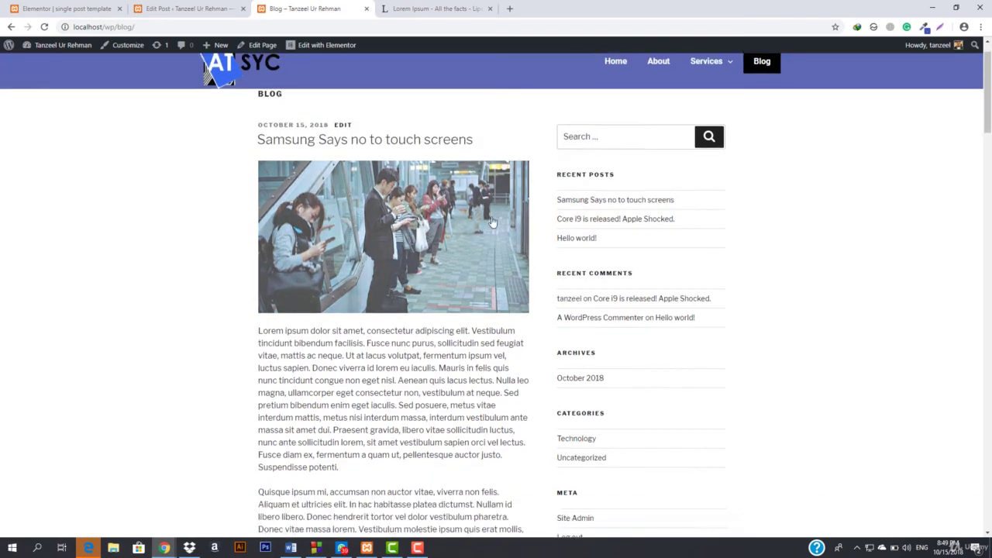
pyautogui.scroll(-15, 329, 251)
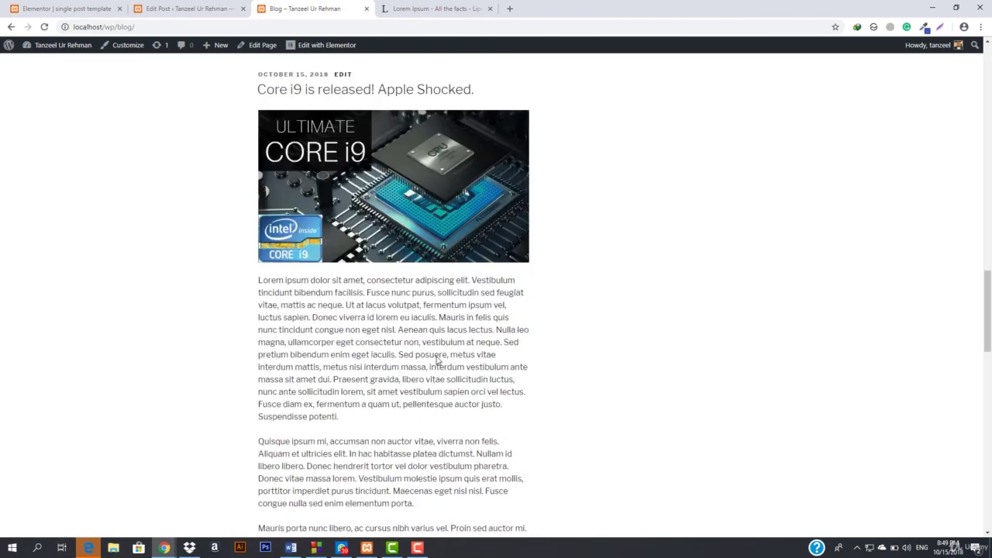
pyautogui.scroll(-4, 439, 357)
pyautogui.scroll(5, 441, 357)
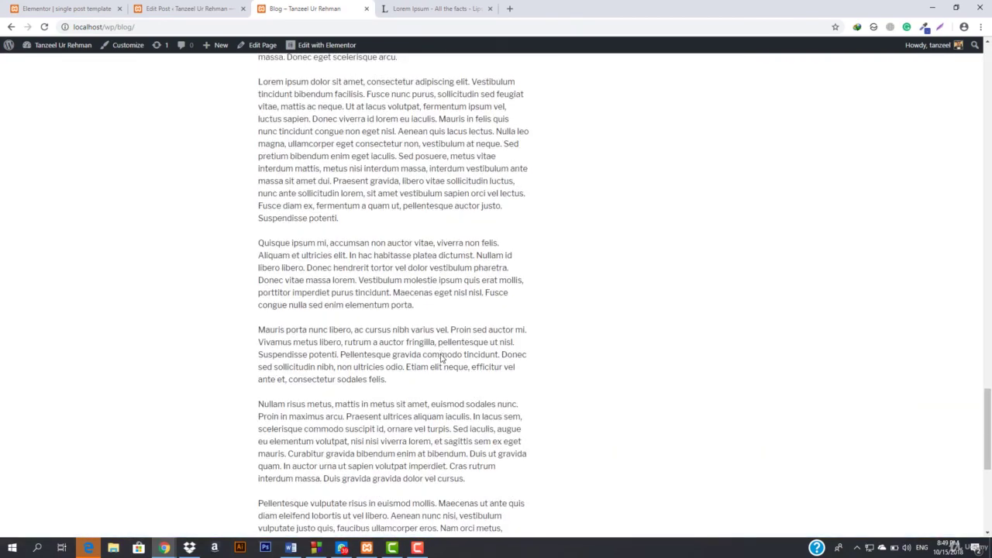
pyautogui.scroll(-2, 440, 355)
pyautogui.scroll(-3, 440, 357)
pyautogui.scroll(9, 441, 356)
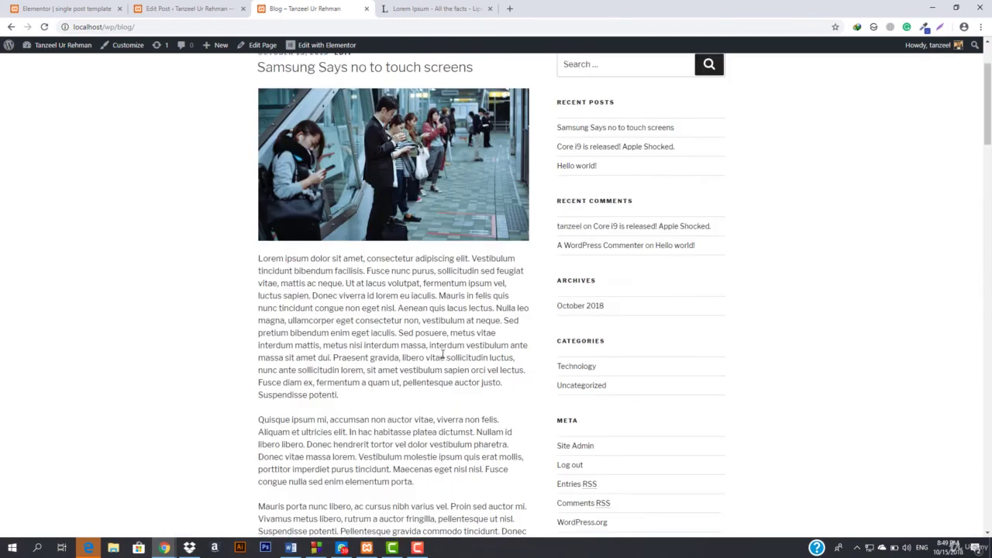